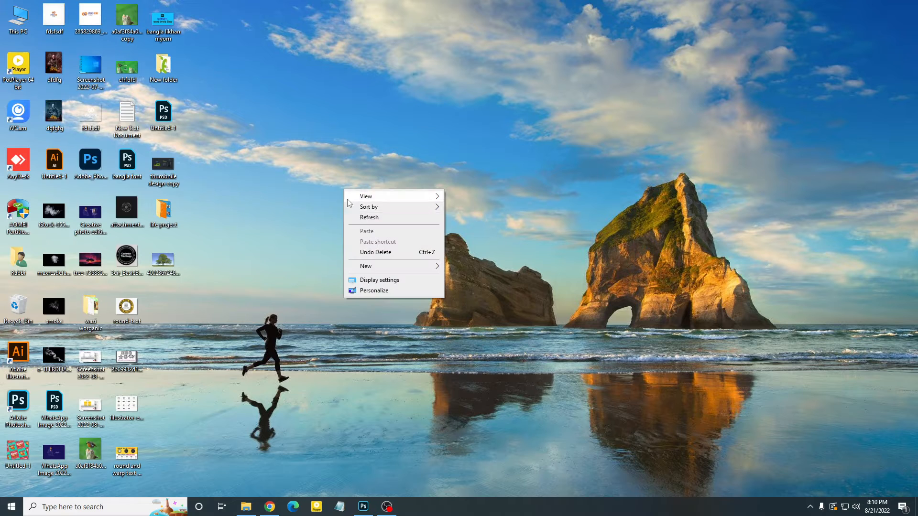
{"action": "left_click", "coordinate": [361, 218]}
{"action": "right_click", "coordinate": [361, 218]}
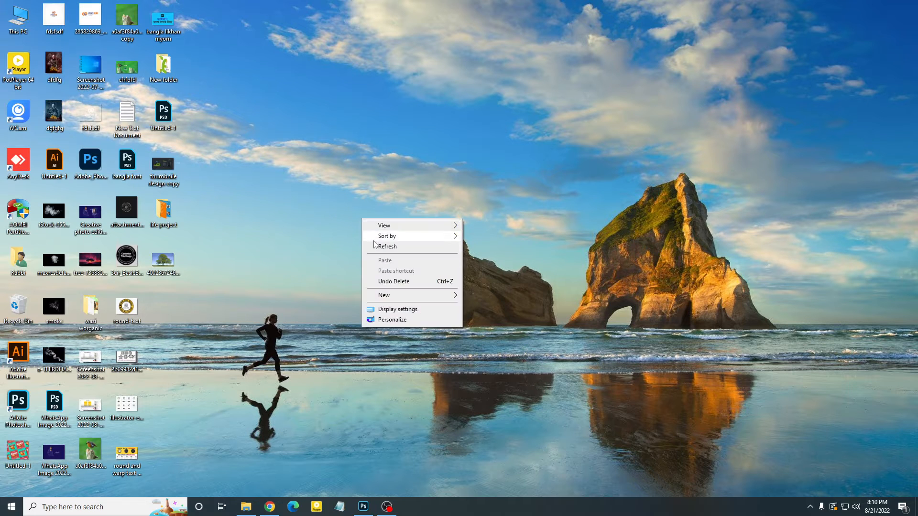
{"action": "left_click", "coordinate": [379, 246]}
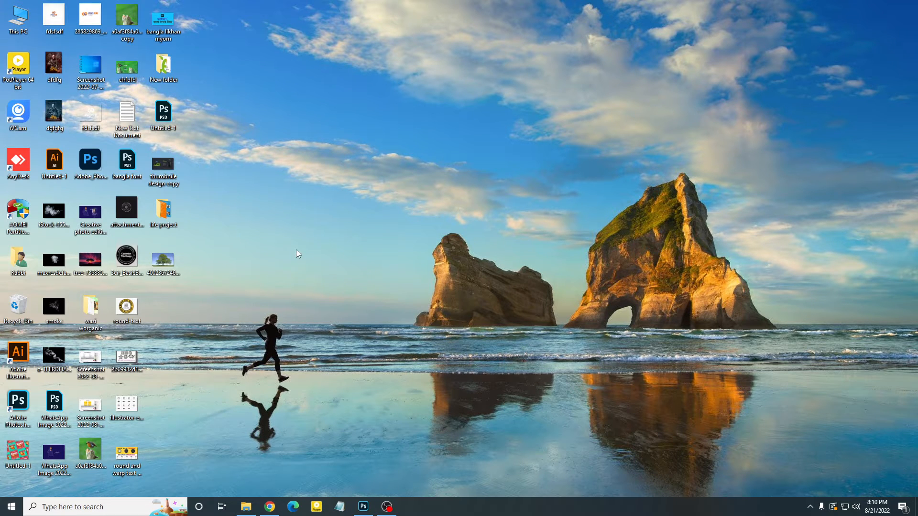
Step: Open the tree photo from the desktop and examine its leaf edges, branches and the sky gaps between them up close
{"action": "double_click", "coordinate": [158, 261]}
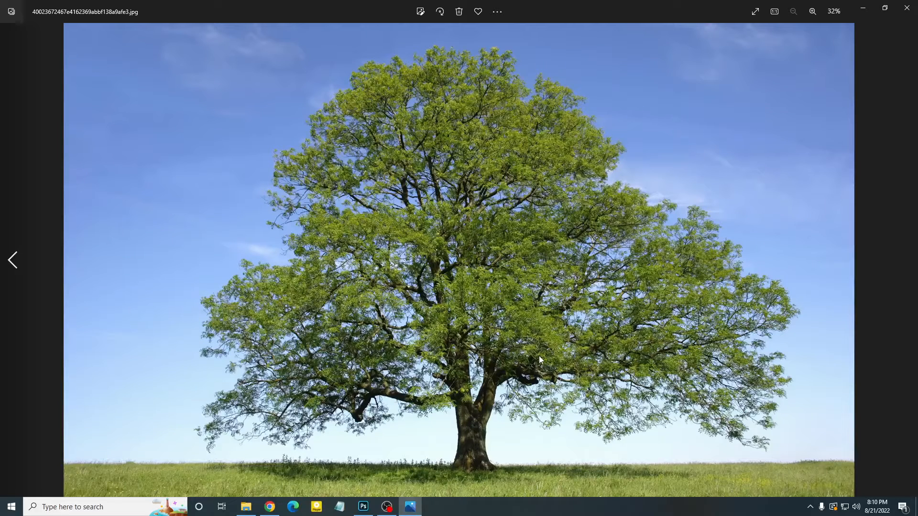
{"action": "left_click", "coordinate": [391, 508]}
{"action": "left_click", "coordinate": [392, 510]}
{"action": "scroll", "coordinate": [573, 163], "scroll_direction": "up", "scroll_amount": 7}
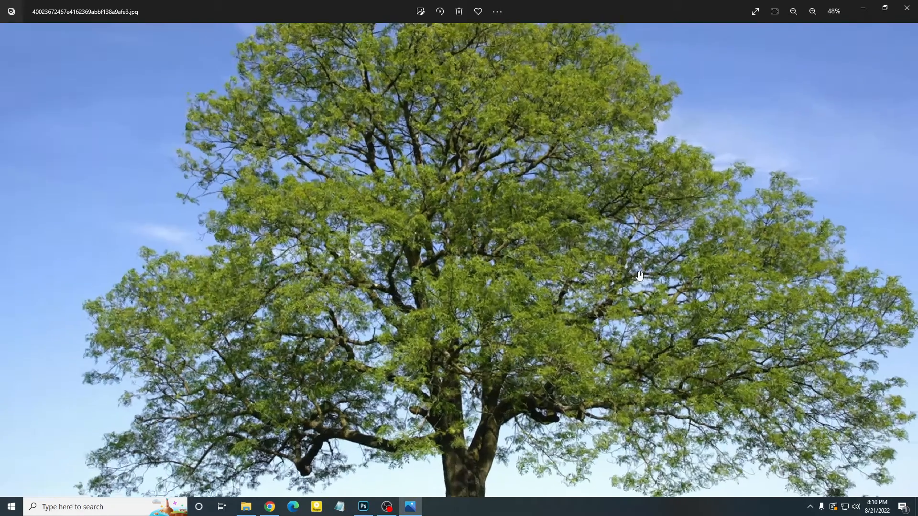
{"action": "scroll", "coordinate": [671, 185], "scroll_direction": "up", "scroll_amount": 6}
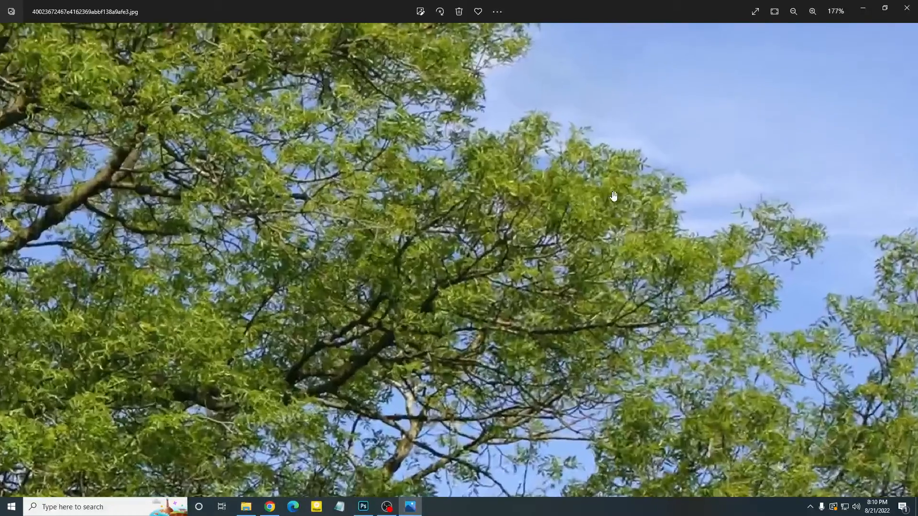
{"action": "scroll", "coordinate": [600, 211], "scroll_direction": "down", "scroll_amount": 4}
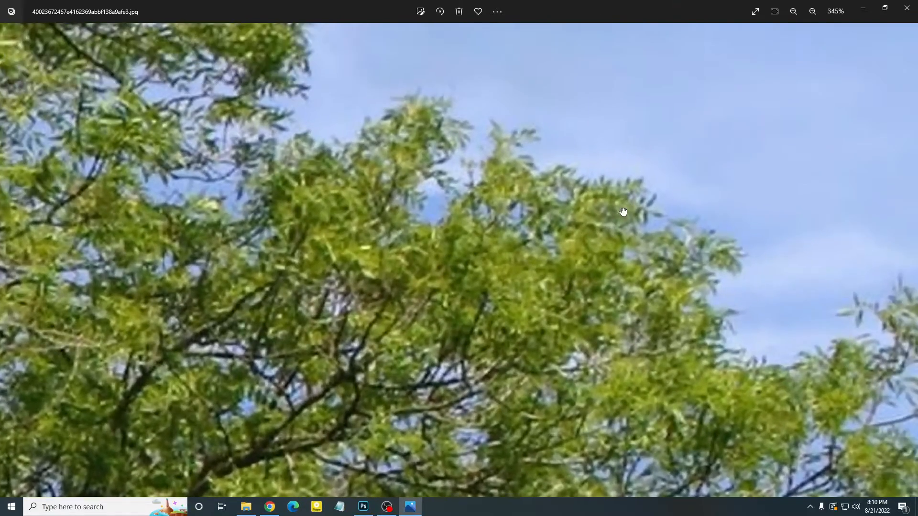
{"action": "scroll", "coordinate": [583, 194], "scroll_direction": "down", "scroll_amount": 2}
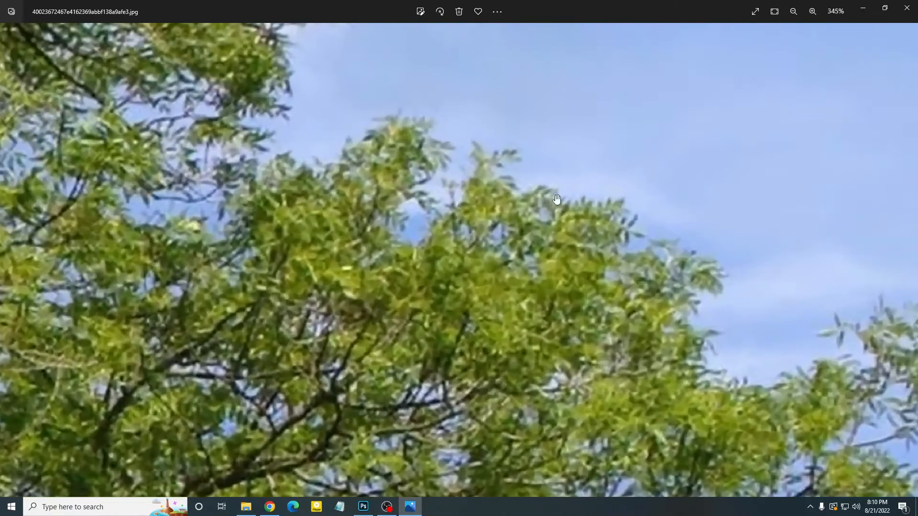
{"action": "scroll", "coordinate": [389, 107], "scroll_direction": "up", "scroll_amount": 3}
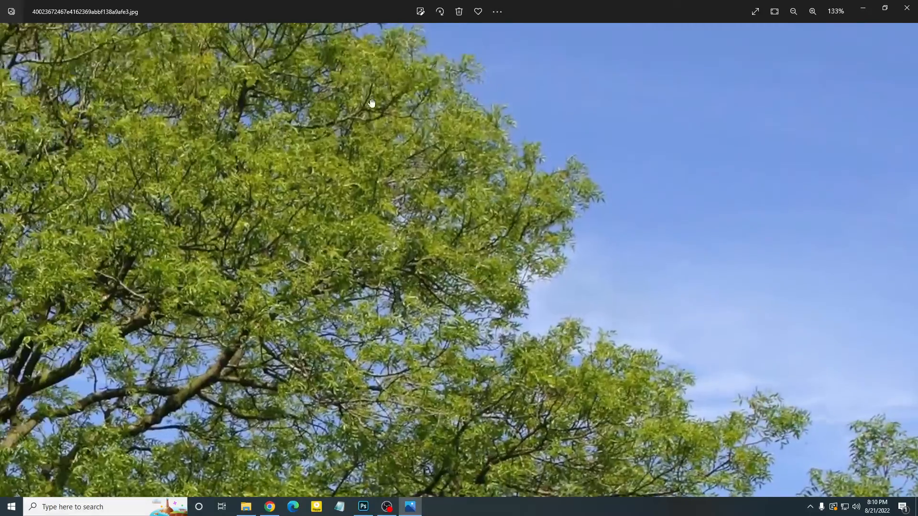
{"action": "scroll", "coordinate": [457, 85], "scroll_direction": "down", "scroll_amount": 8}
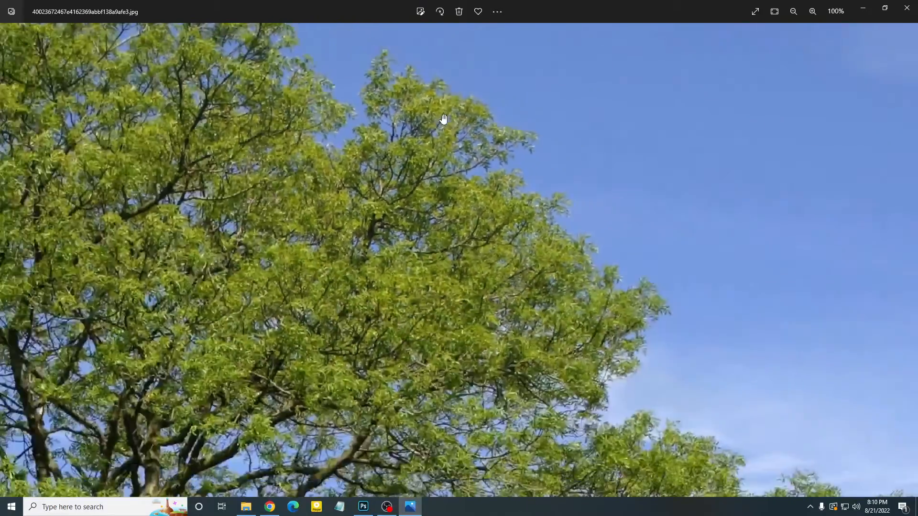
{"action": "scroll", "coordinate": [211, 229], "scroll_direction": "up", "scroll_amount": 7}
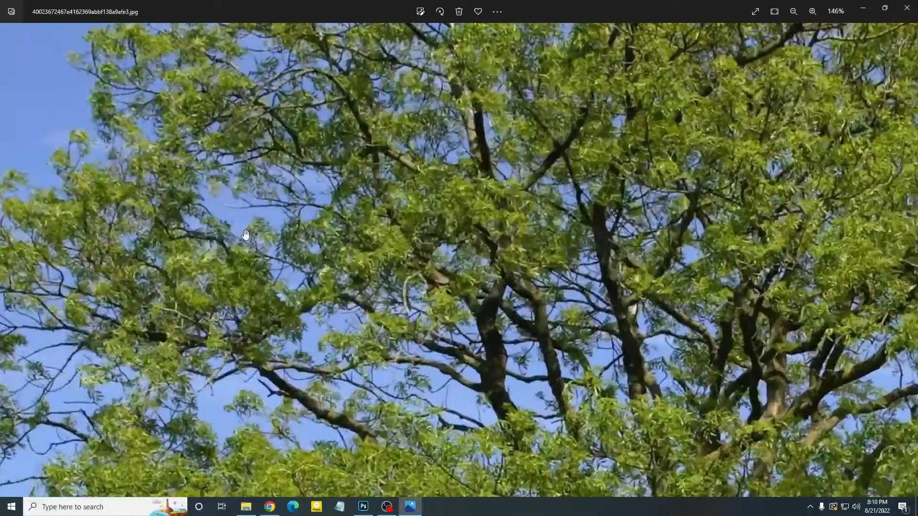
{"action": "scroll", "coordinate": [248, 235], "scroll_direction": "down", "scroll_amount": 9}
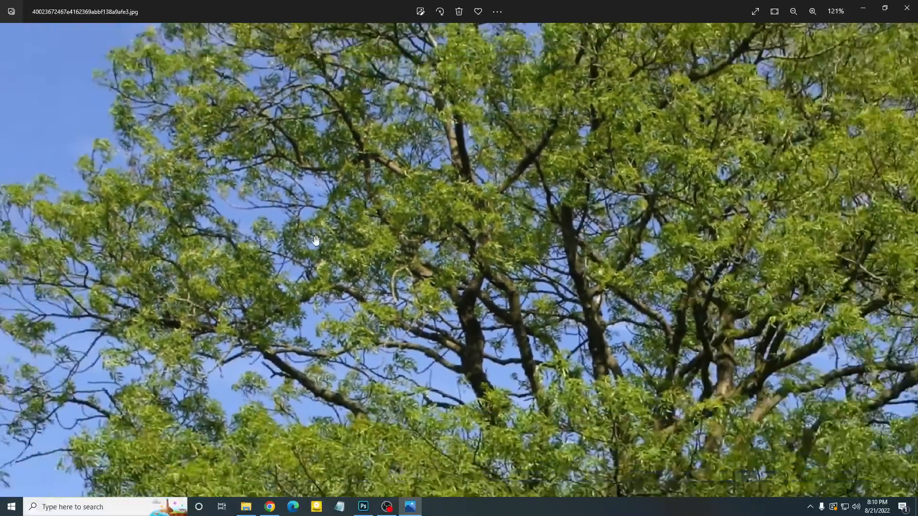
{"action": "scroll", "coordinate": [325, 245], "scroll_direction": "down", "scroll_amount": 3}
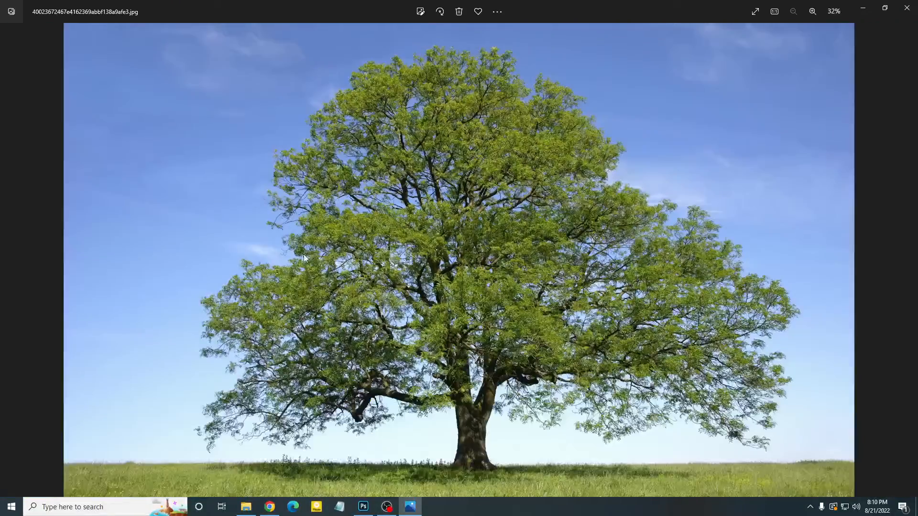
{"action": "scroll", "coordinate": [307, 265], "scroll_direction": "up", "scroll_amount": 5}
{"action": "scroll", "coordinate": [327, 309], "scroll_direction": "up", "scroll_amount": 3}
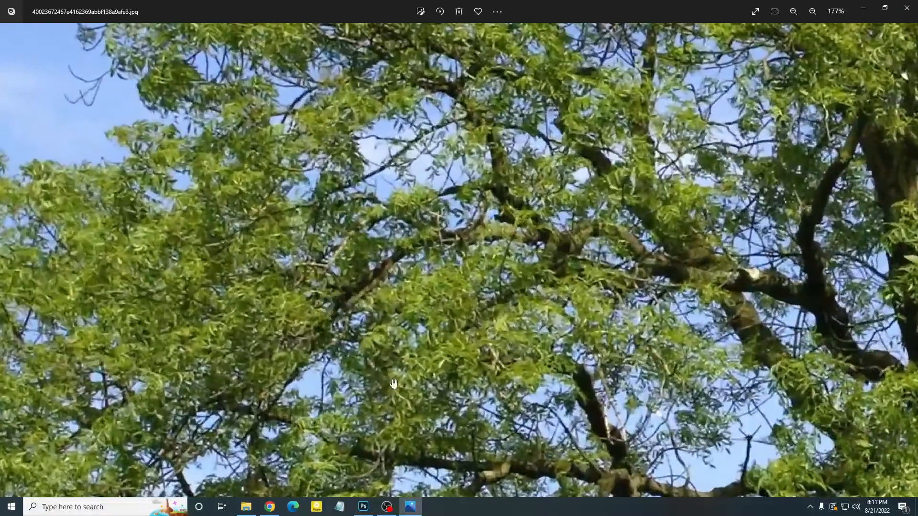
{"action": "left_click", "coordinate": [394, 510]}
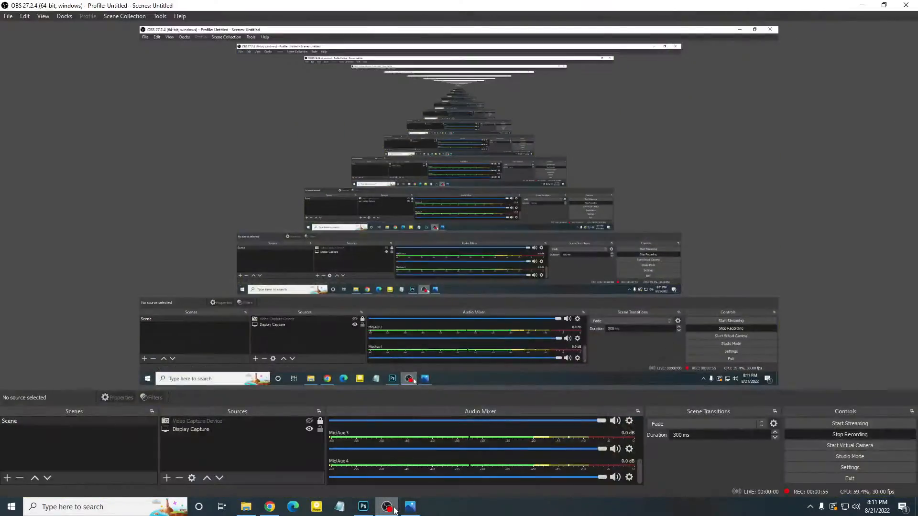
{"action": "left_click", "coordinate": [397, 508]}
{"action": "scroll", "coordinate": [334, 378], "scroll_direction": "down", "scroll_amount": 8}
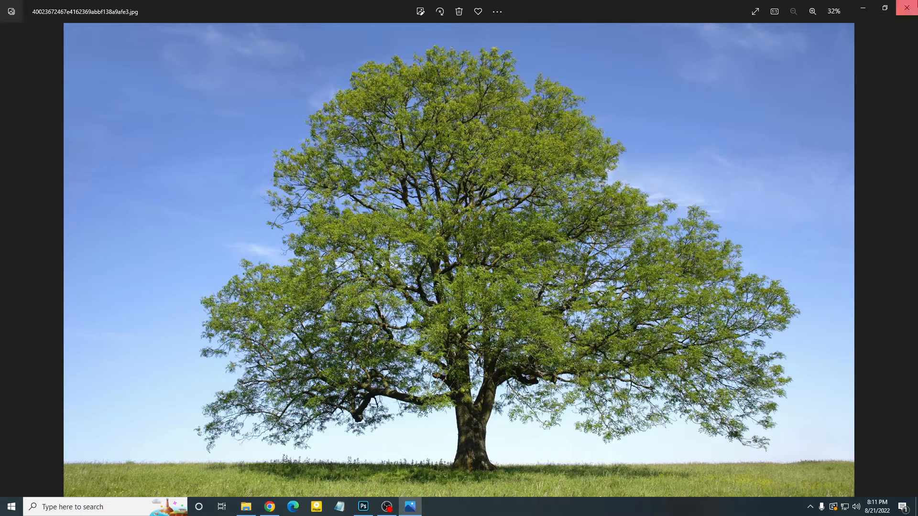
Step: Close the photo viewer and open the desktop tree photo as a document in Photoshop
{"action": "left_click", "coordinate": [906, 8]}
{"action": "left_click", "coordinate": [363, 506]}
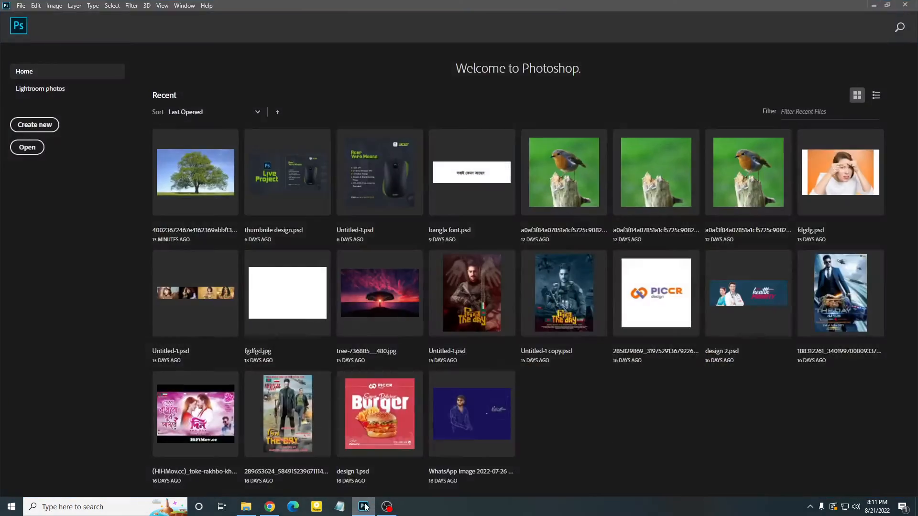
{"action": "left_click", "coordinate": [363, 507]}
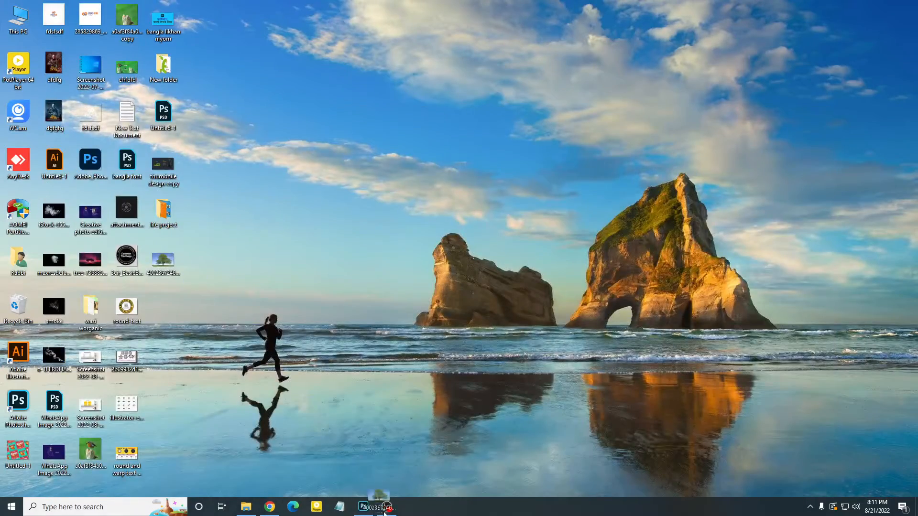
{"action": "left_click", "coordinate": [364, 506]}
{"action": "left_click_drag", "start_coordinate": [544, 2], "coordinate": [544, 1]}
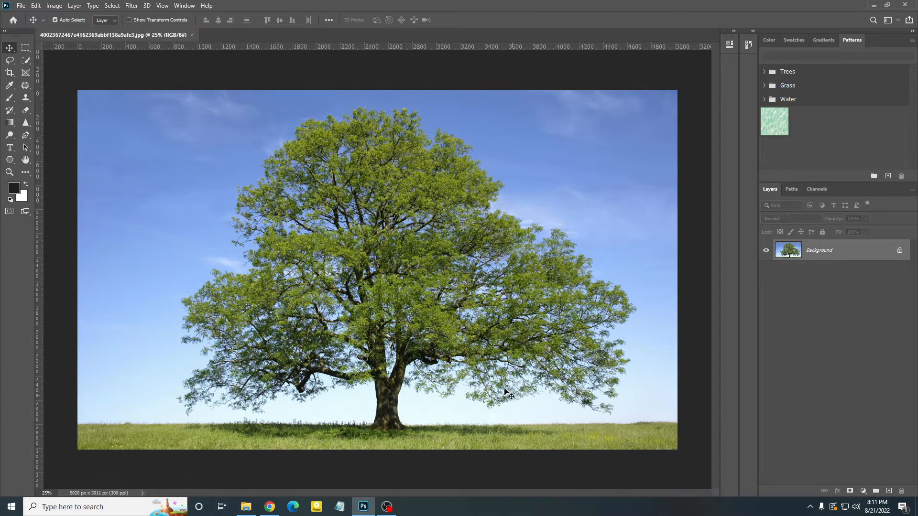
Step: Examine the tree's outline and foliage against the sky at several magnifications
{"action": "scroll", "coordinate": [463, 354], "scroll_direction": "up", "scroll_amount": 1}
{"action": "scroll", "coordinate": [463, 354], "scroll_direction": "up", "scroll_amount": 2}
{"action": "scroll", "coordinate": [444, 342], "scroll_direction": "down", "scroll_amount": 3}
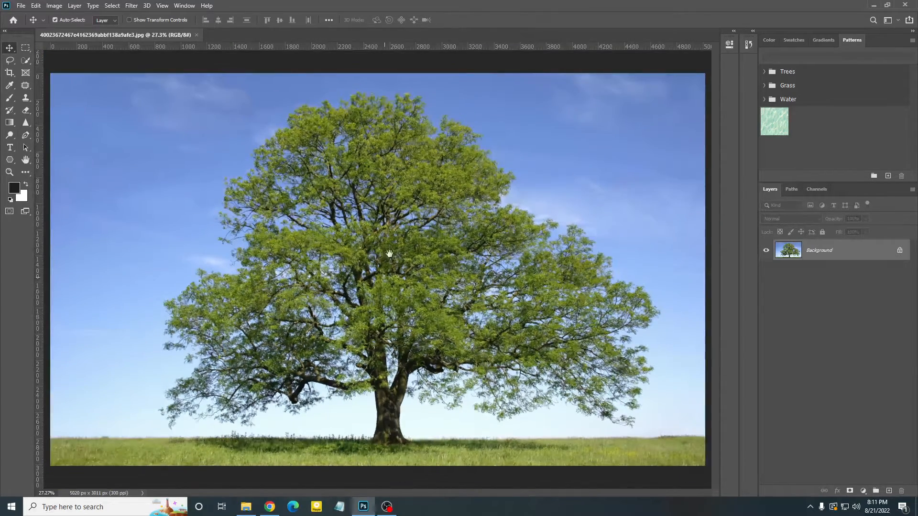
{"action": "scroll", "coordinate": [404, 257], "scroll_direction": "down", "scroll_amount": 2}
{"action": "scroll", "coordinate": [333, 309], "scroll_direction": "up", "scroll_amount": 3}
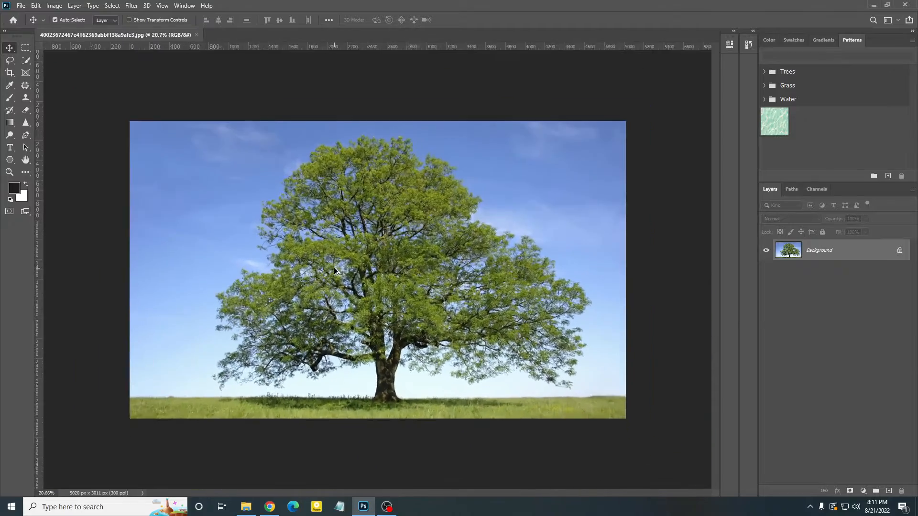
{"action": "mouse_move", "coordinate": [334, 309]}
{"action": "left_mouse_down"}
{"action": "mouse_move", "coordinate": [374, 294]}
{"action": "mouse_move", "coordinate": [324, 310]}
{"action": "left_mouse_up"}
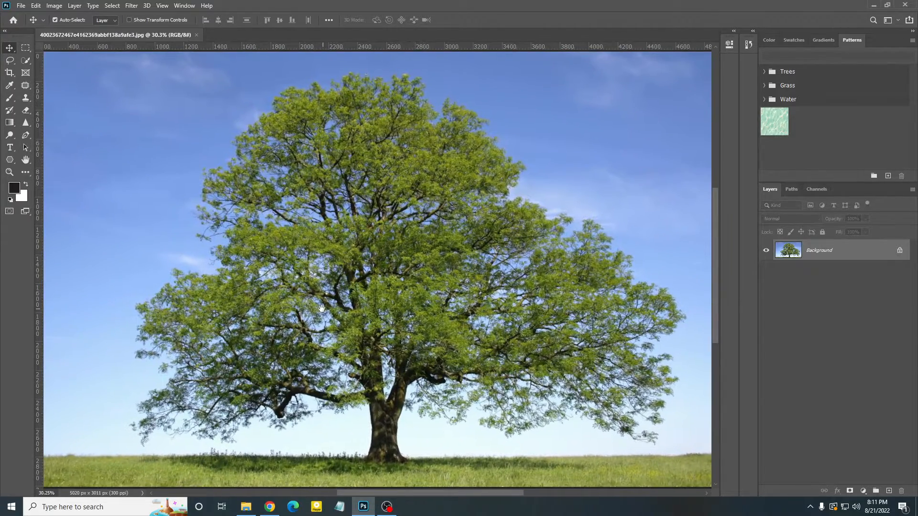
{"action": "scroll", "coordinate": [330, 311], "scroll_direction": "down", "scroll_amount": 2}
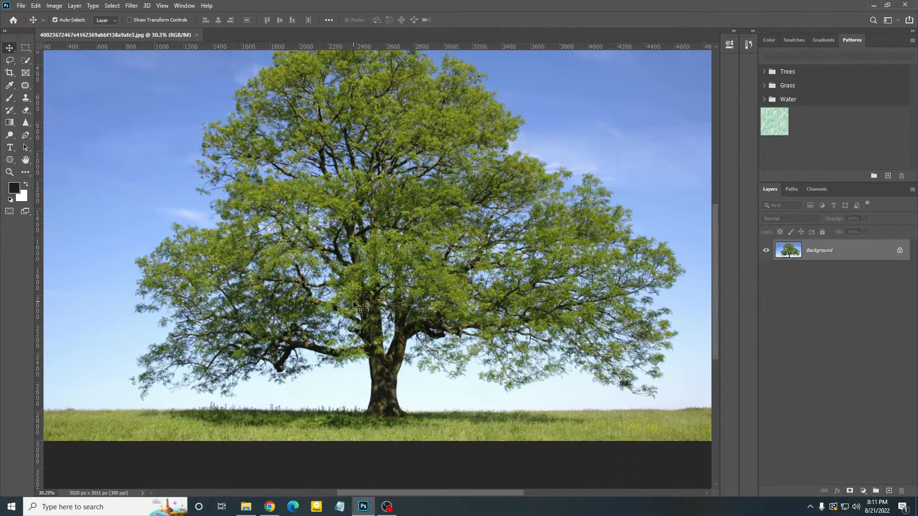
{"action": "scroll", "coordinate": [354, 304], "scroll_direction": "up", "scroll_amount": 2}
{"action": "scroll", "coordinate": [354, 304], "scroll_direction": "down", "scroll_amount": 2}
{"action": "scroll", "coordinate": [344, 305], "scroll_direction": "up", "scroll_amount": 2}
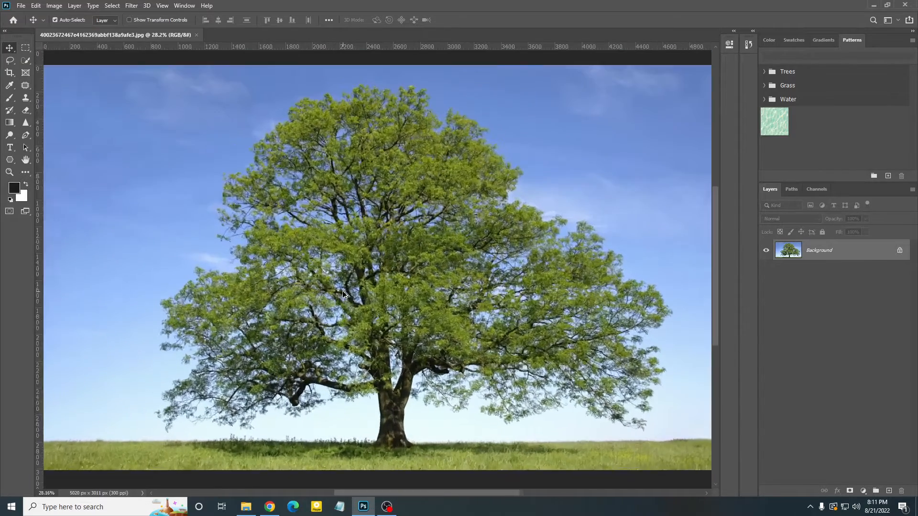
{"action": "scroll", "coordinate": [338, 304], "scroll_direction": "down", "scroll_amount": 1}
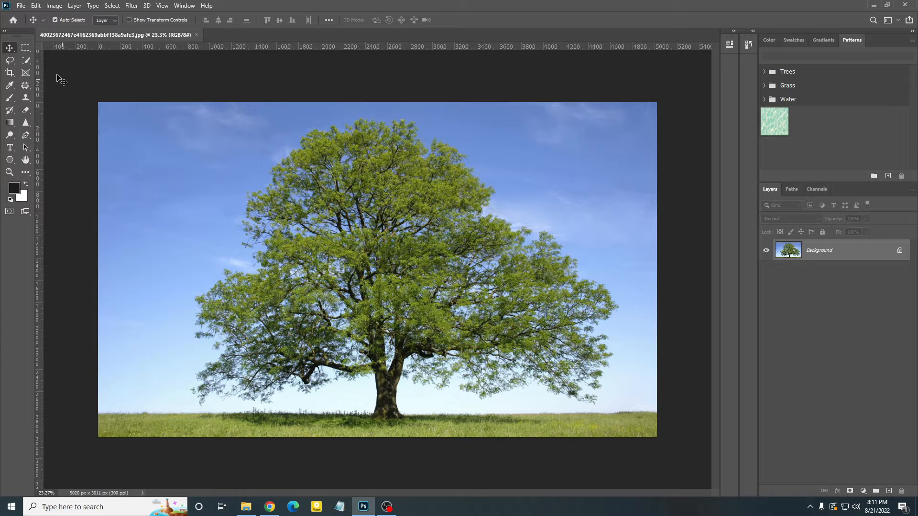
Step: Try Select Subject on the tree with the Quick Selection Tool active, and clear the resulting selection
{"action": "left_click", "coordinate": [26, 60]}
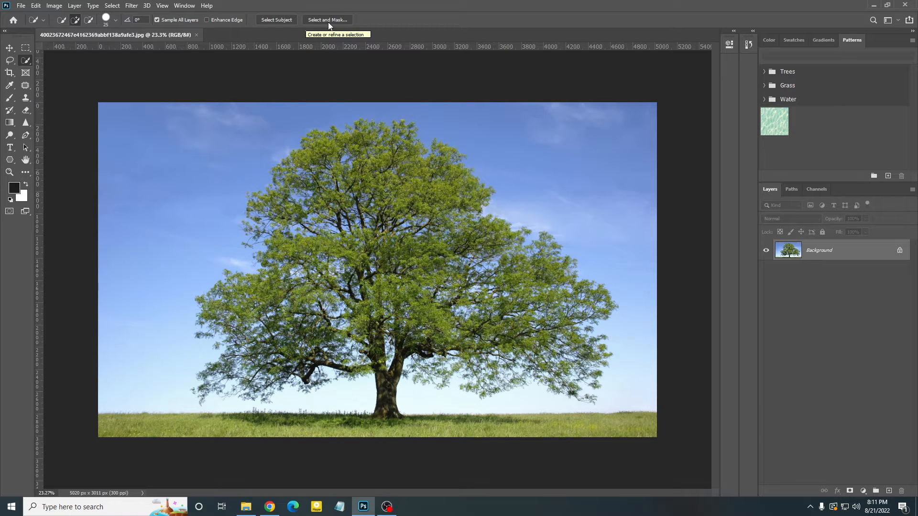
{"action": "right_click", "coordinate": [25, 60]}
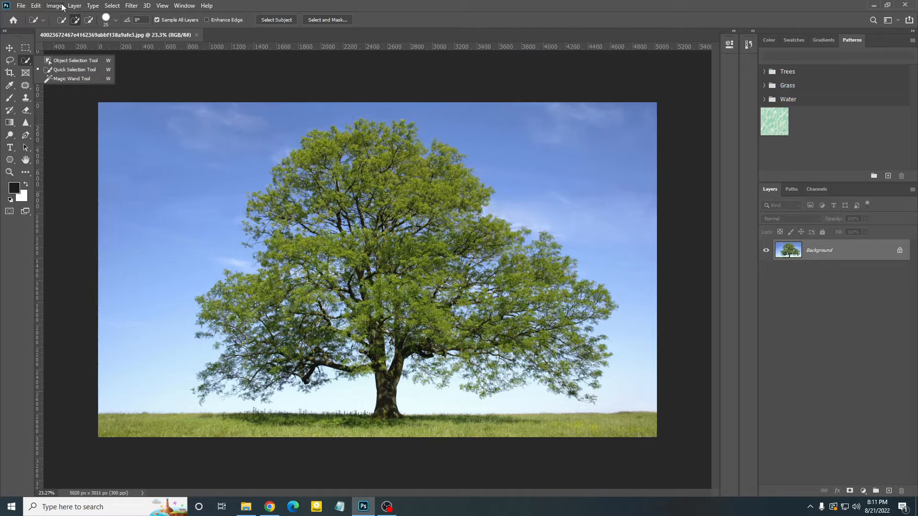
{"action": "left_click", "coordinate": [115, 7]}
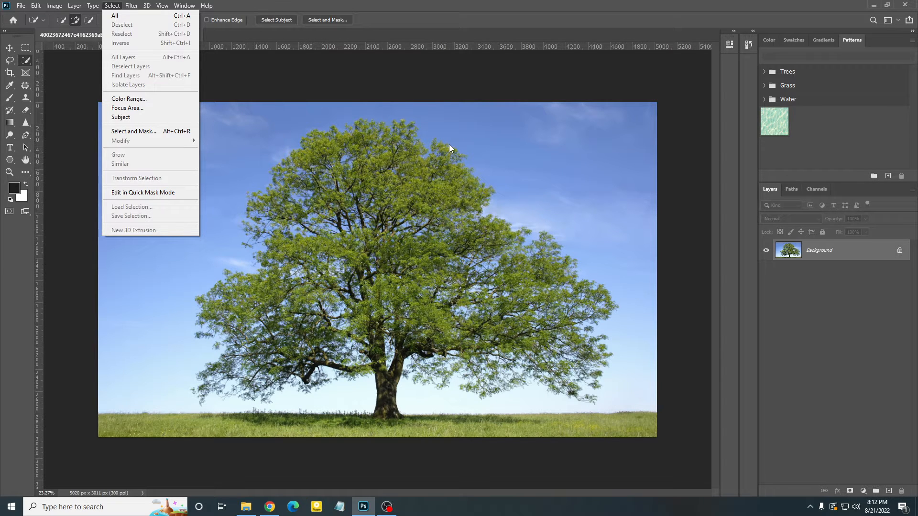
{"action": "left_click", "coordinate": [289, 22]}
{"action": "left_click", "coordinate": [289, 22]}
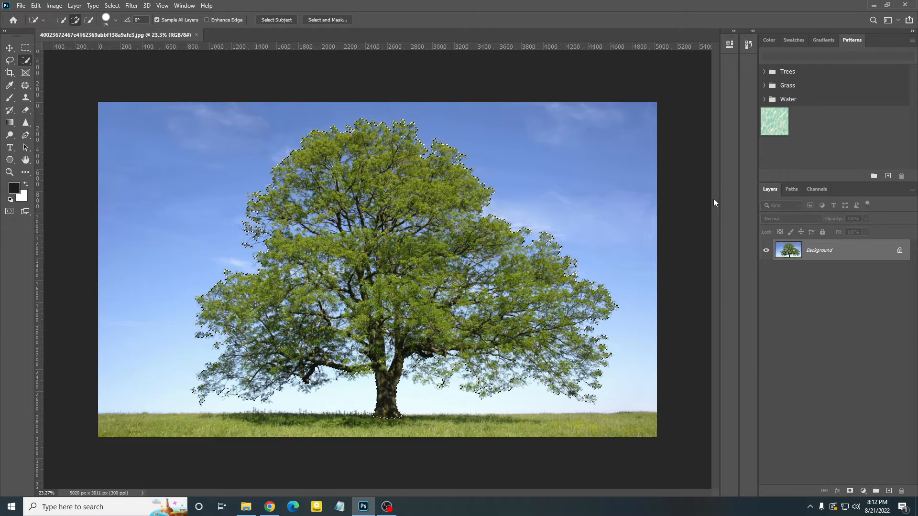
{"action": "key", "text": "ctrl+d"}
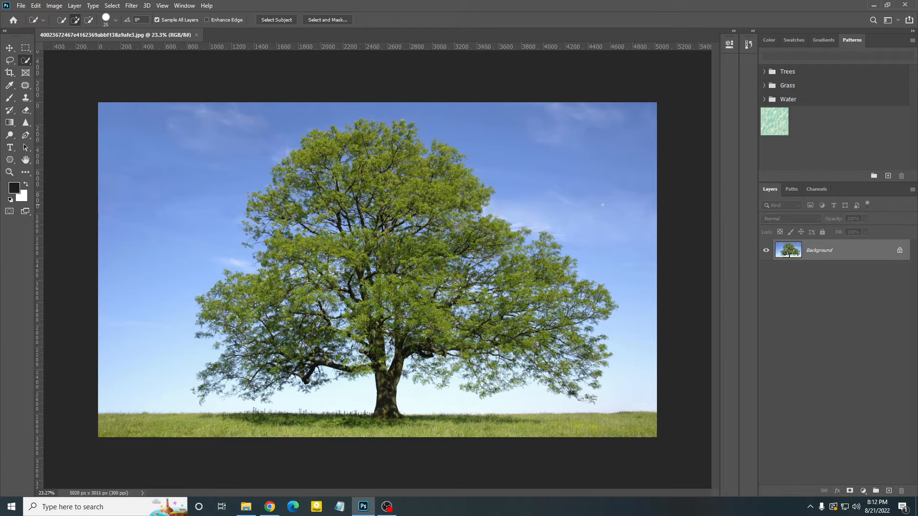
Step: Unlock the Background layer and place a white Solid Color fill layer beneath the tree photo
{"action": "scroll", "coordinate": [545, 247], "scroll_direction": "up", "scroll_amount": 2}
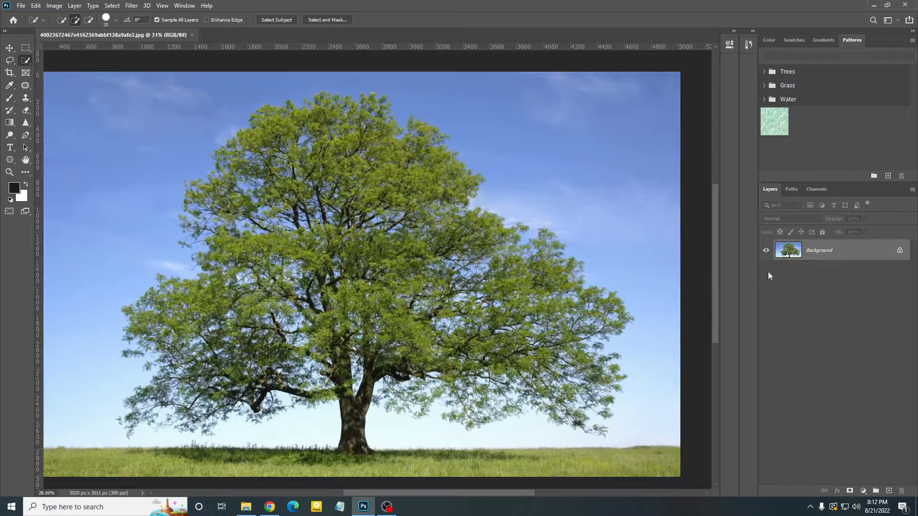
{"action": "left_click", "coordinate": [899, 251]}
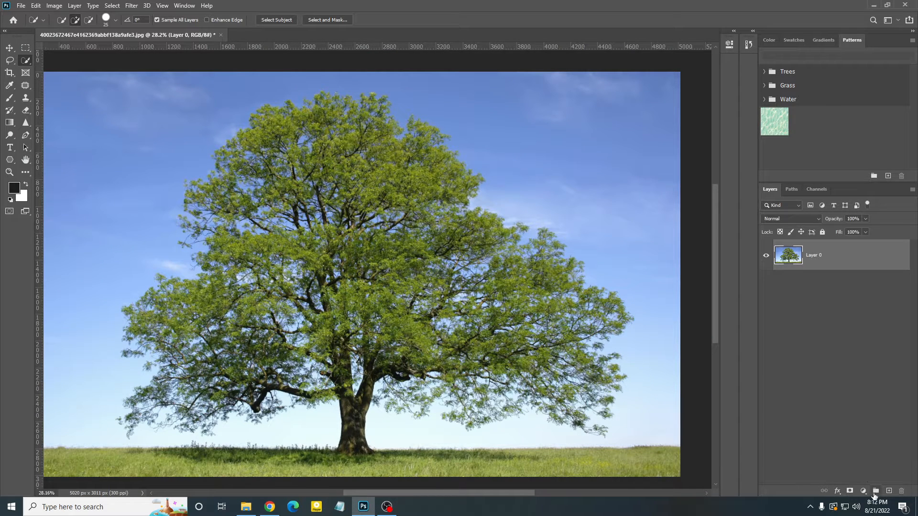
{"action": "left_click", "coordinate": [863, 491]}
{"action": "left_click", "coordinate": [856, 327]}
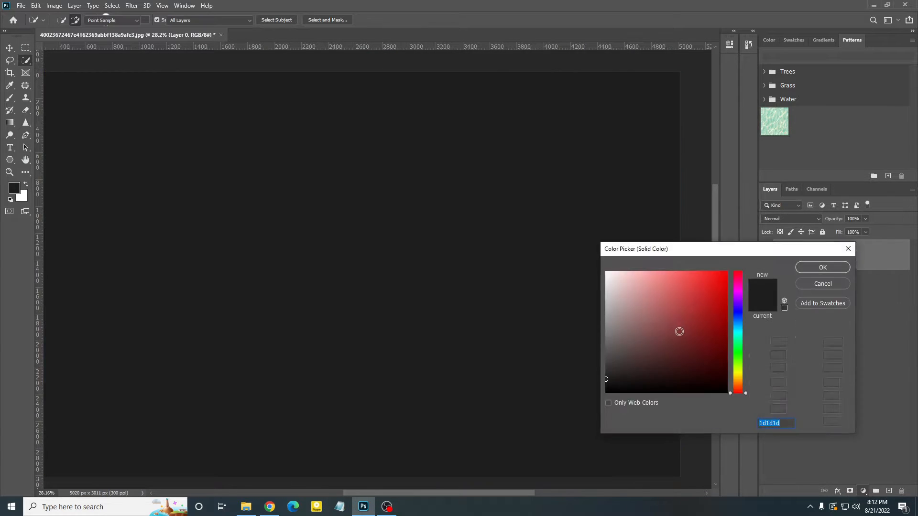
{"action": "left_click", "coordinate": [822, 267]}
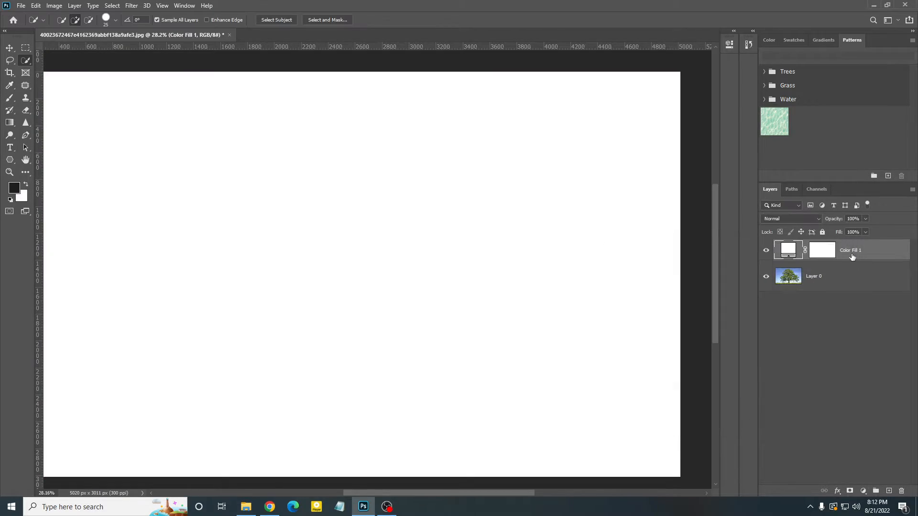
{"action": "left_click_drag", "start_coordinate": [853, 256], "coordinate": [823, 335]}
{"action": "scroll", "coordinate": [376, 267], "scroll_direction": "down", "scroll_amount": 1}
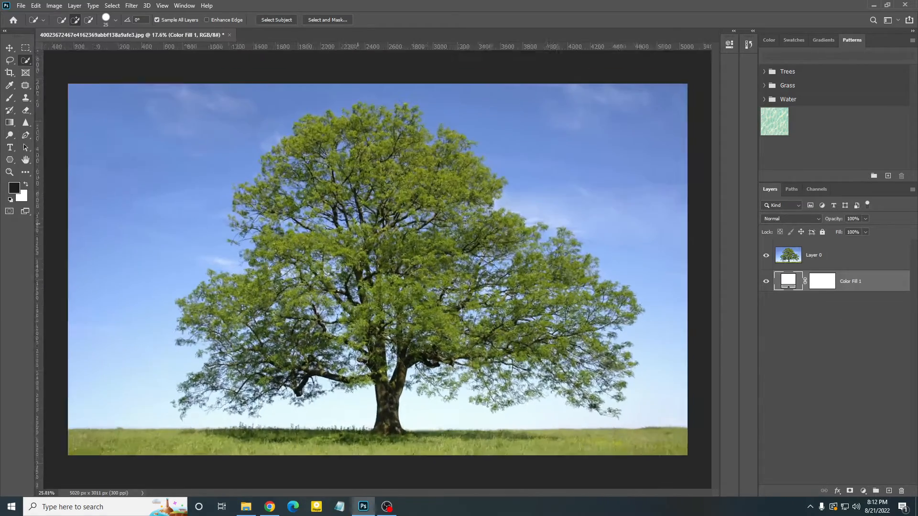
{"action": "scroll", "coordinate": [375, 266], "scroll_direction": "up", "scroll_amount": 3}
{"action": "scroll", "coordinate": [375, 266], "scroll_direction": "down", "scroll_amount": 2}
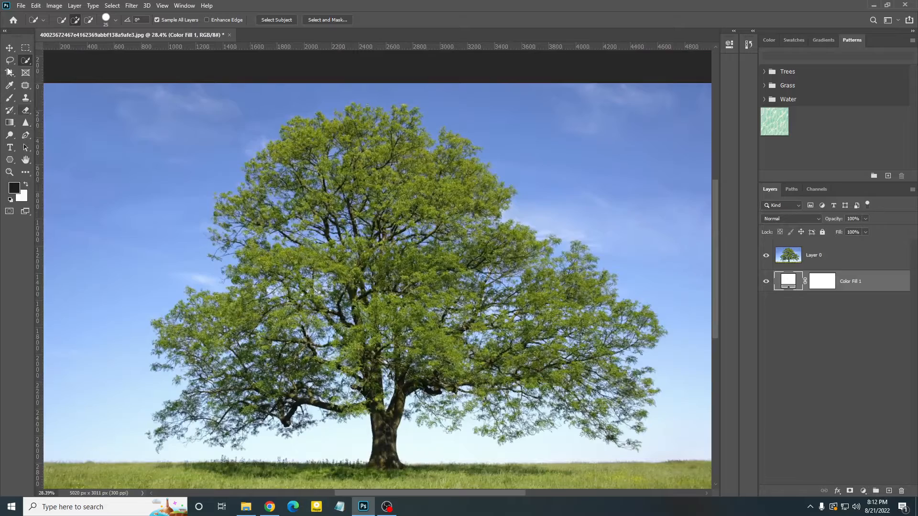
Step: Activate the Move Tool and make the tree photo layer the active layer
{"action": "left_click", "coordinate": [10, 47]}
{"action": "scroll", "coordinate": [194, 193], "scroll_direction": "down", "scroll_amount": 2}
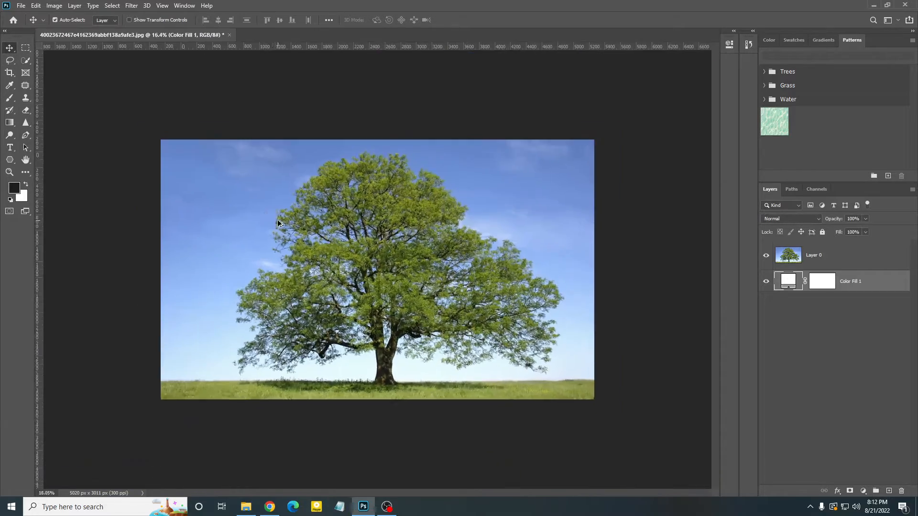
{"action": "scroll", "coordinate": [283, 233], "scroll_direction": "up", "scroll_amount": 5}
{"action": "scroll", "coordinate": [283, 233], "scroll_direction": "down", "scroll_amount": 3}
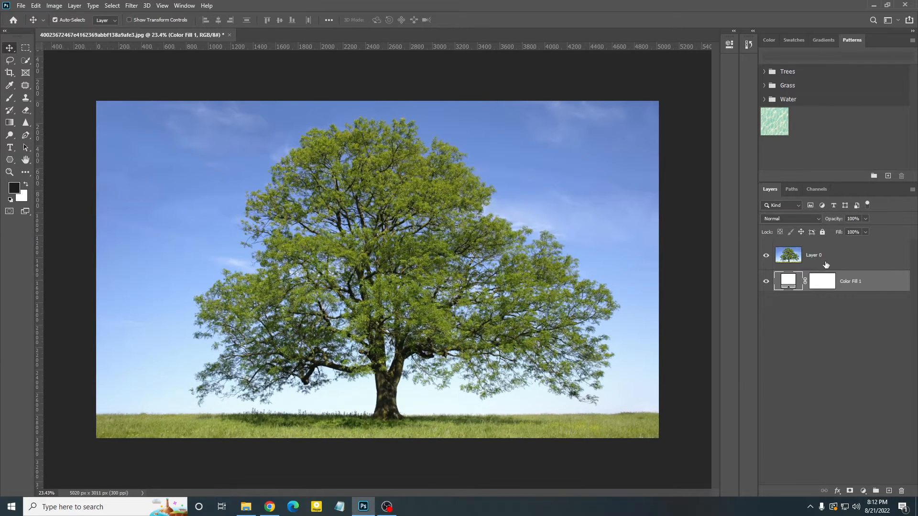
{"action": "left_click", "coordinate": [825, 258]}
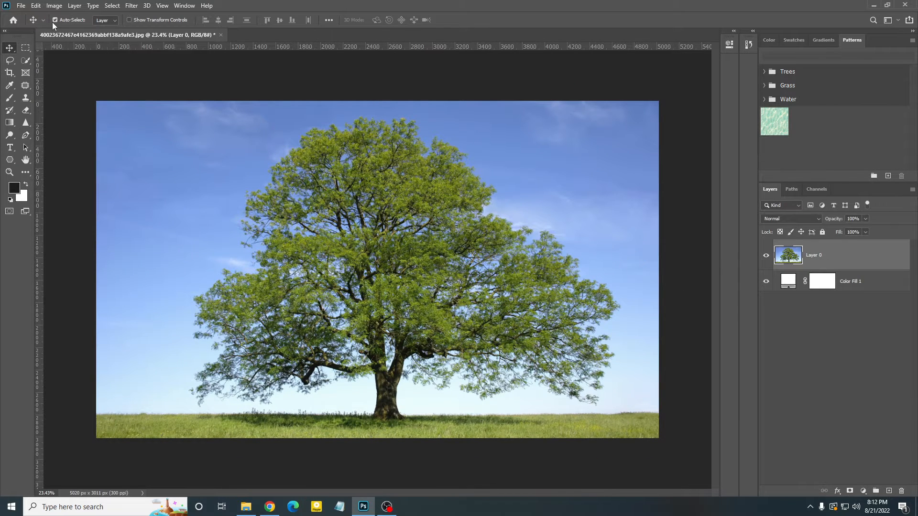
{"action": "left_click", "coordinate": [111, 6]}
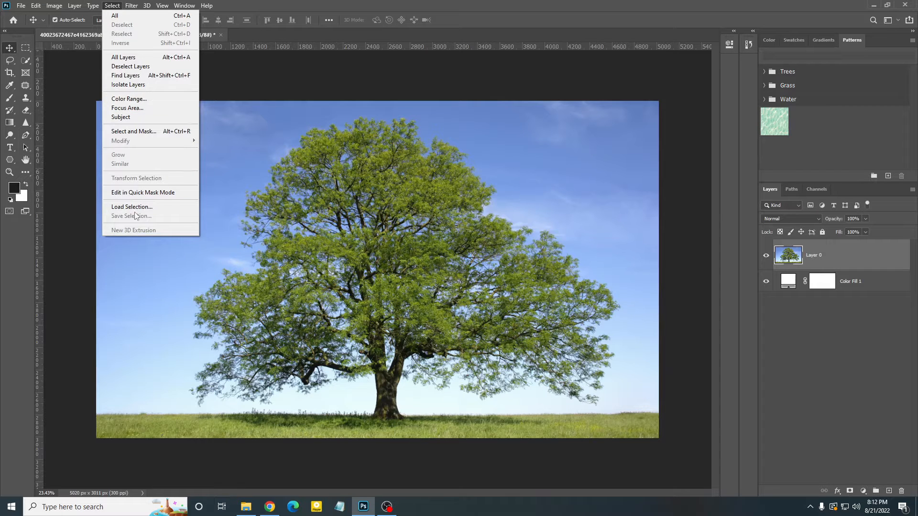
{"action": "left_click", "coordinate": [86, 230]}
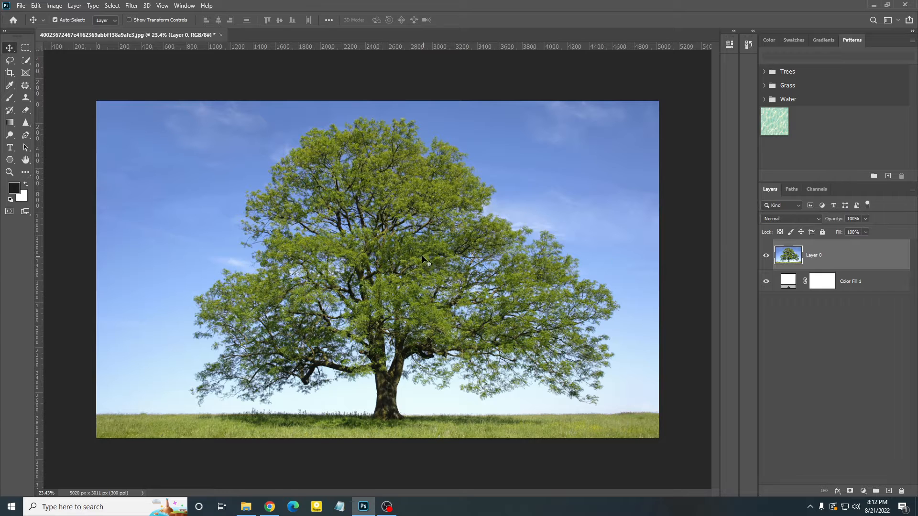
Step: Compare the Red, Green and Blue channels with the full-color image for contrast between the tree and the sky
{"action": "left_click", "coordinate": [819, 189]}
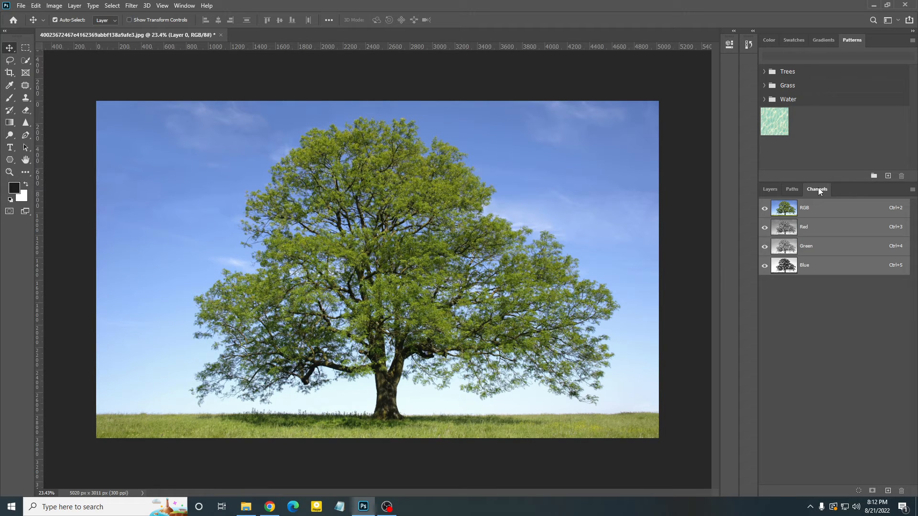
{"action": "left_click", "coordinate": [819, 230]}
{"action": "left_click", "coordinate": [819, 246]}
{"action": "left_click", "coordinate": [816, 268]}
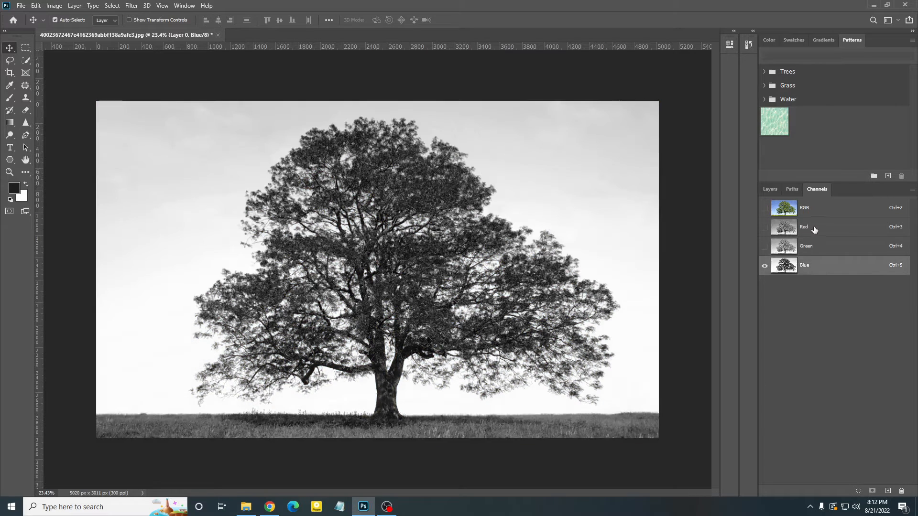
{"action": "left_click", "coordinate": [815, 228]}
{"action": "left_click", "coordinate": [814, 212]}
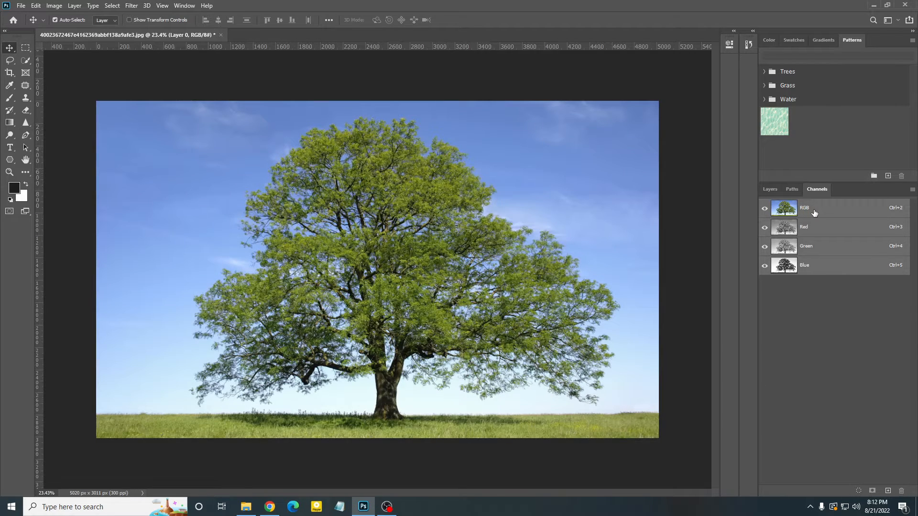
{"action": "left_click", "coordinate": [812, 225]}
{"action": "left_click", "coordinate": [815, 209]}
{"action": "left_click", "coordinate": [824, 233]}
{"action": "left_click", "coordinate": [827, 248]}
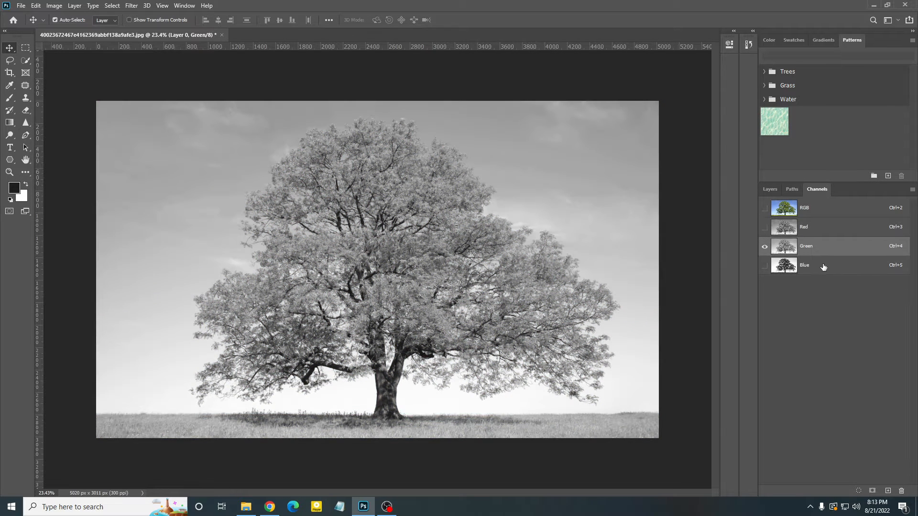
{"action": "left_click", "coordinate": [823, 267]}
{"action": "left_click", "coordinate": [817, 230]}
{"action": "left_click", "coordinate": [819, 266]}
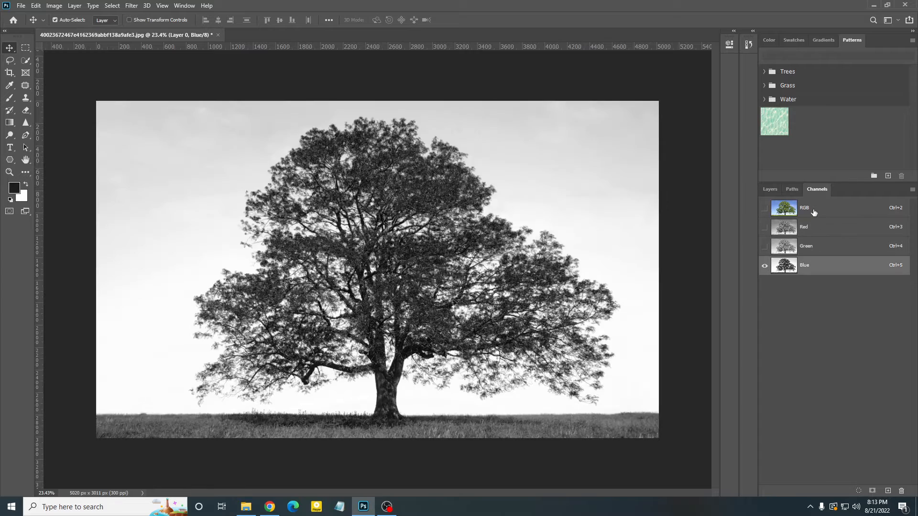
{"action": "left_click", "coordinate": [814, 212]}
{"action": "left_click", "coordinate": [812, 232]}
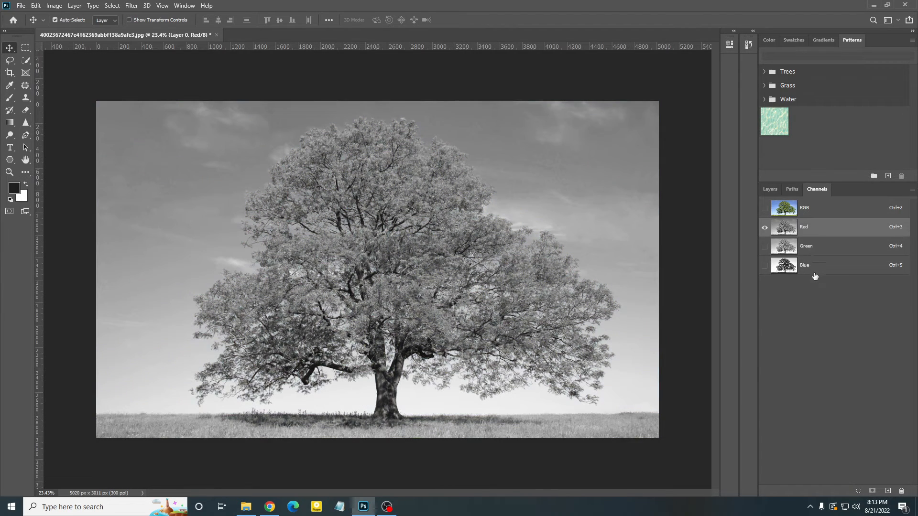
{"action": "left_click", "coordinate": [816, 267]}
{"action": "left_click", "coordinate": [813, 231]}
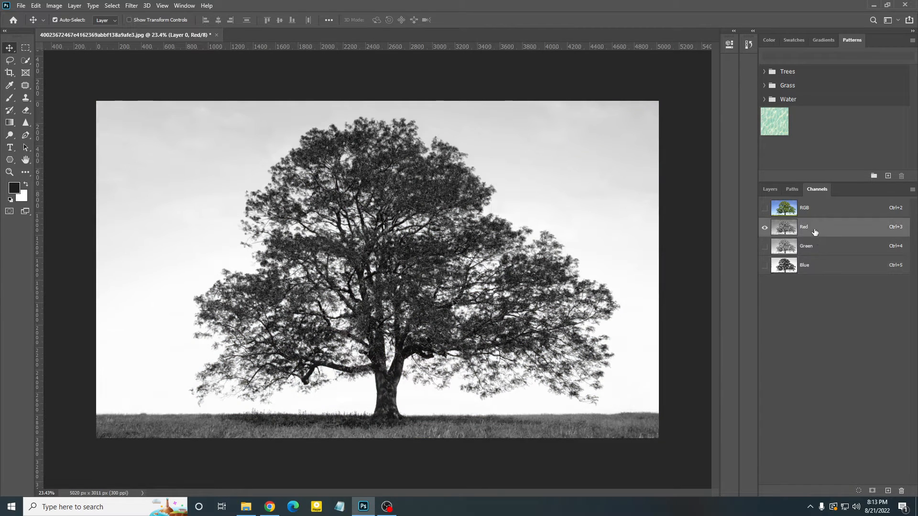
{"action": "left_click", "coordinate": [815, 245]}
{"action": "left_click", "coordinate": [819, 258]}
{"action": "left_click", "coordinate": [810, 211]}
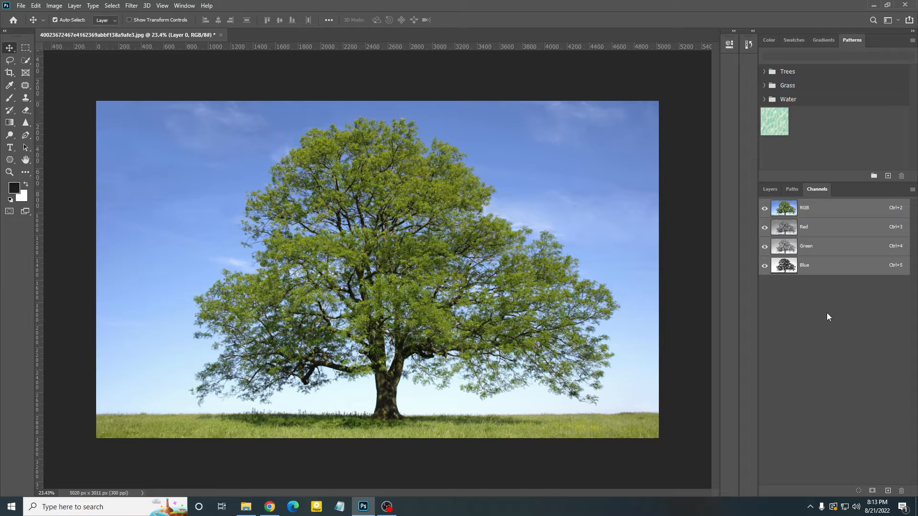
{"action": "left_click", "coordinate": [388, 508]}
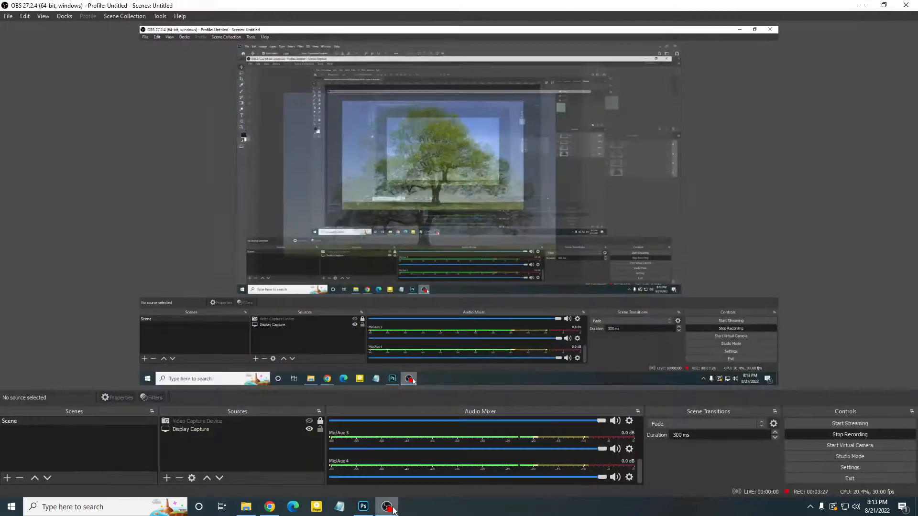
{"action": "left_click", "coordinate": [388, 508]}
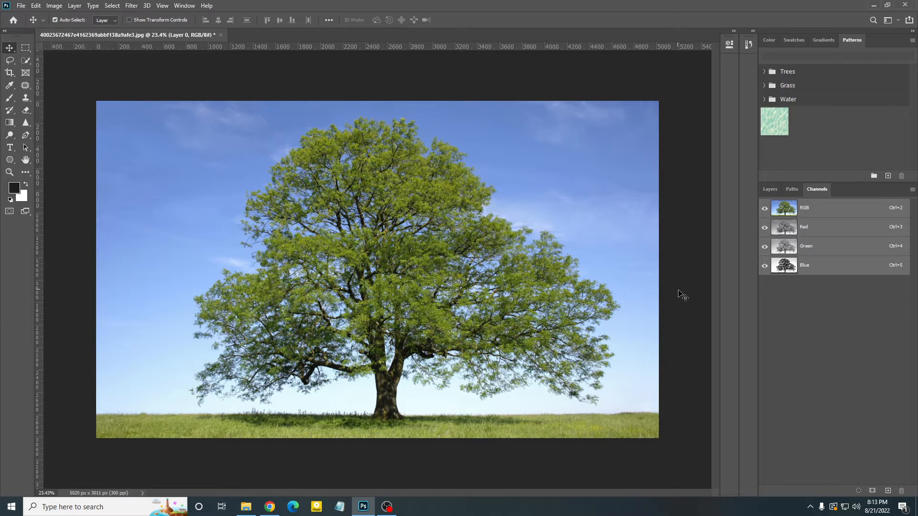
{"action": "left_click", "coordinate": [679, 293]}
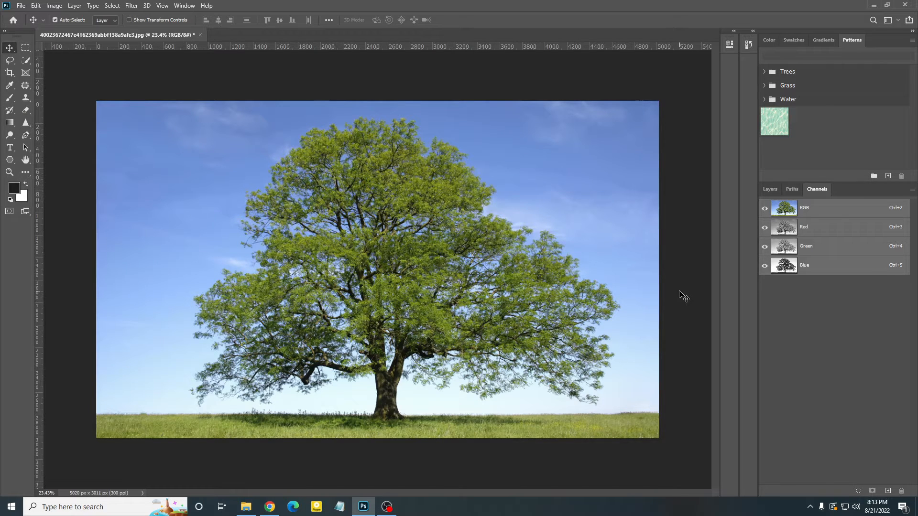
Step: View the Red, Green and Blue channels individually, leaving the Blue channel displayed alone
{"action": "left_click", "coordinate": [812, 234]}
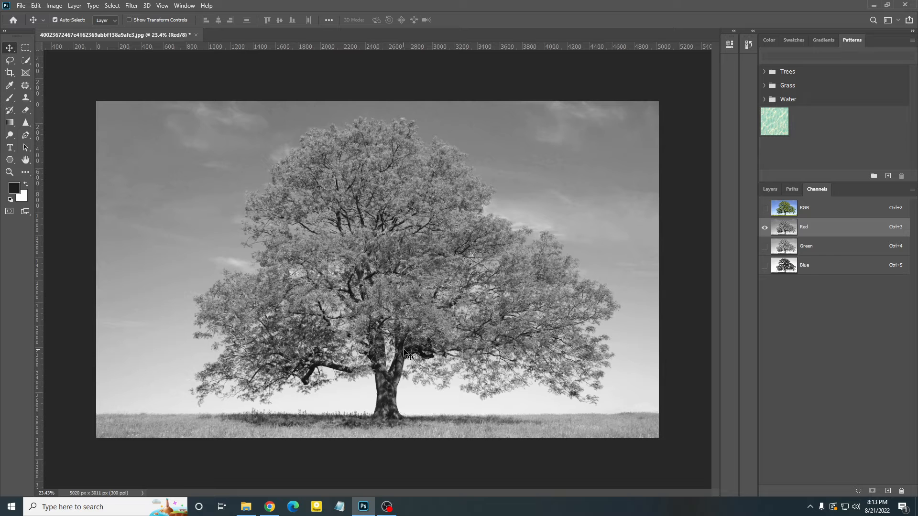
{"action": "left_click", "coordinate": [810, 249]}
{"action": "left_click", "coordinate": [804, 266]}
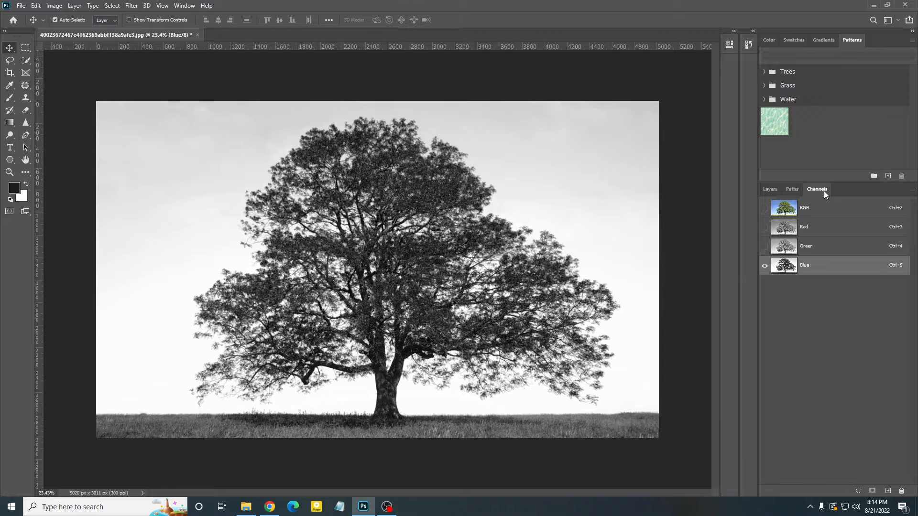
Step: Detach the Channels panel from its group, widen it, and position it over the canvas beside the tree
{"action": "left_click_drag", "start_coordinate": [824, 190], "coordinate": [554, 113]}
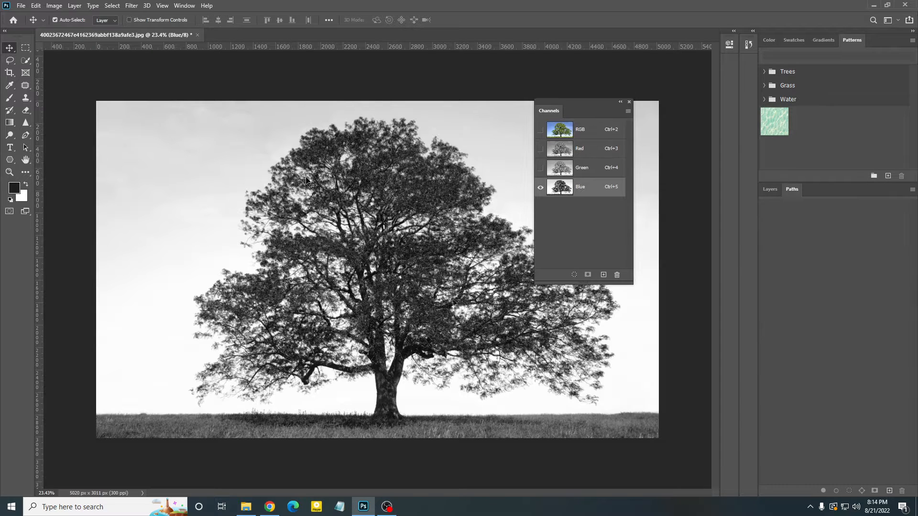
{"action": "scroll", "coordinate": [307, 180], "scroll_direction": "down", "scroll_amount": 1}
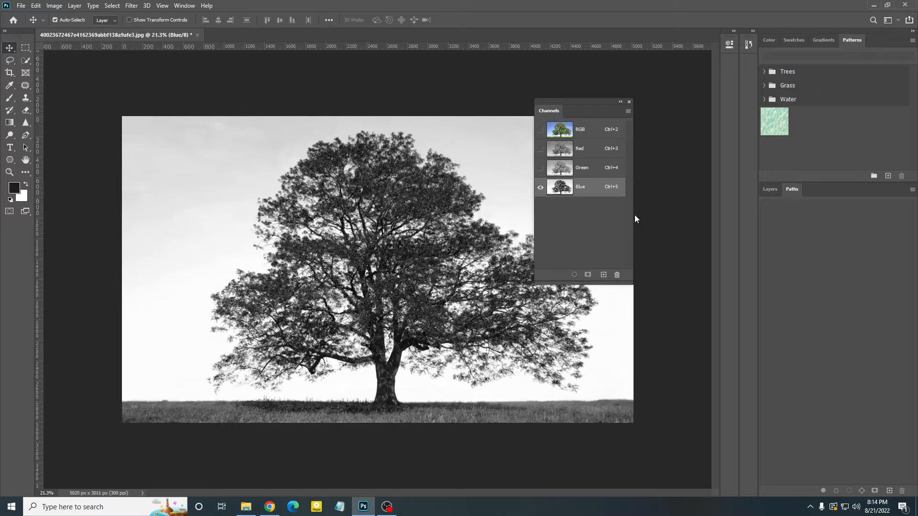
{"action": "left_click_drag", "start_coordinate": [634, 216], "coordinate": [662, 215]}
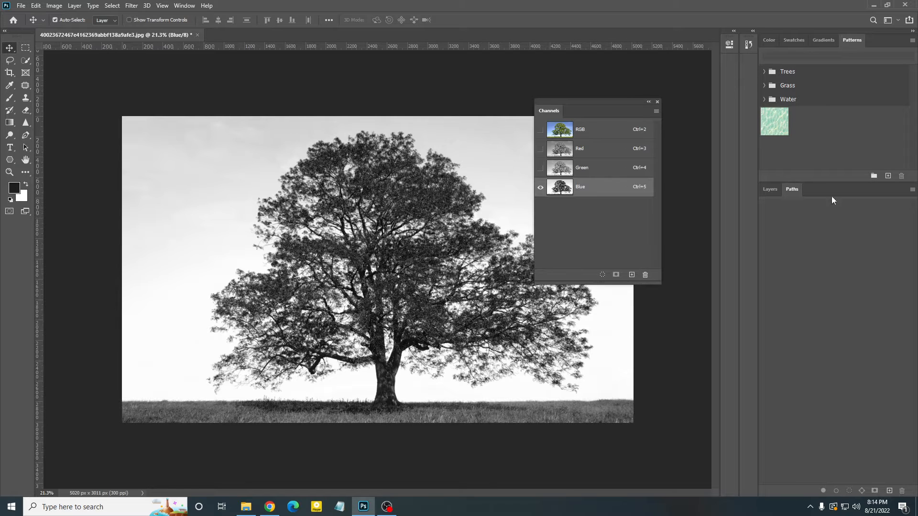
{"action": "left_click_drag", "start_coordinate": [587, 108], "coordinate": [629, 125]}
{"action": "left_click", "coordinate": [184, 5]}
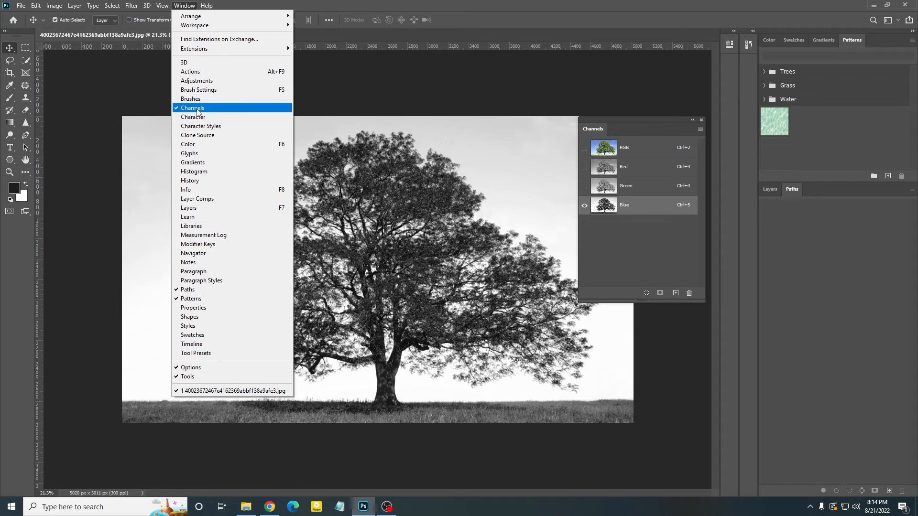
{"action": "left_click", "coordinate": [352, 96]}
{"action": "left_click_drag", "start_coordinate": [620, 119], "coordinate": [638, 99]}
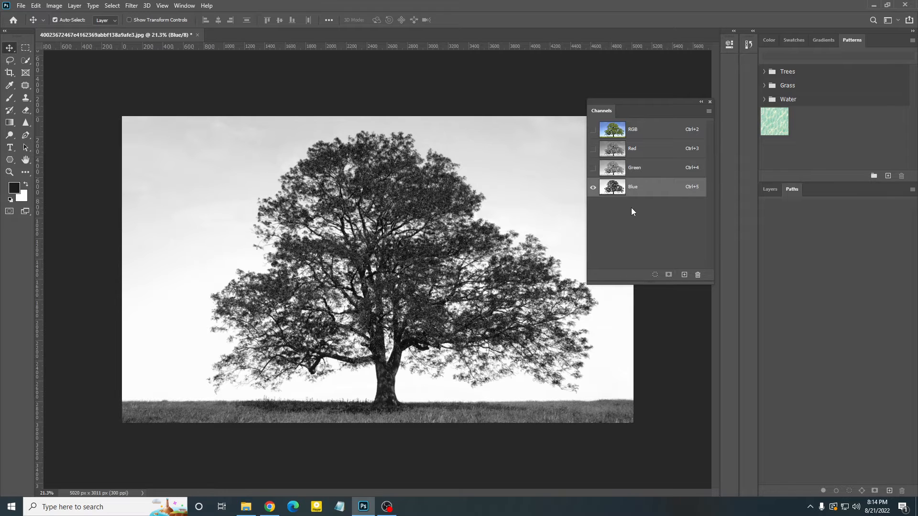
{"action": "left_click", "coordinate": [386, 511]}
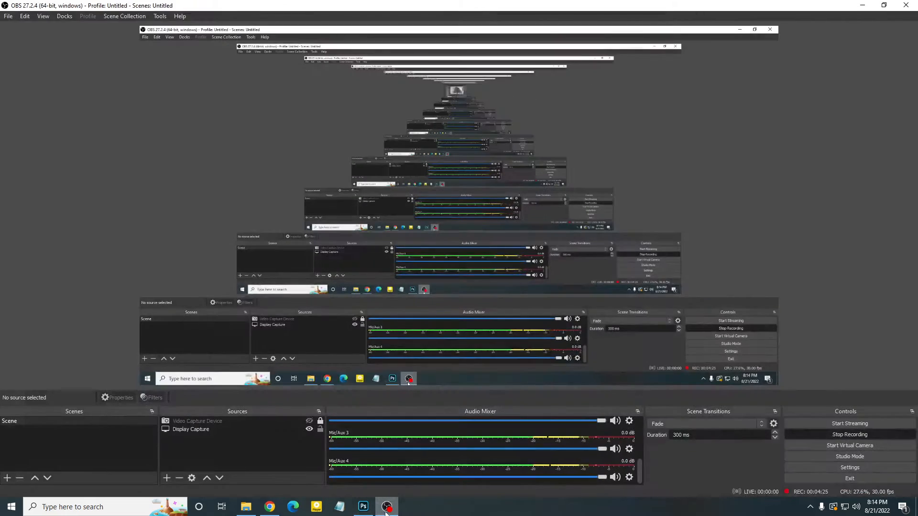
{"action": "left_click", "coordinate": [386, 510]}
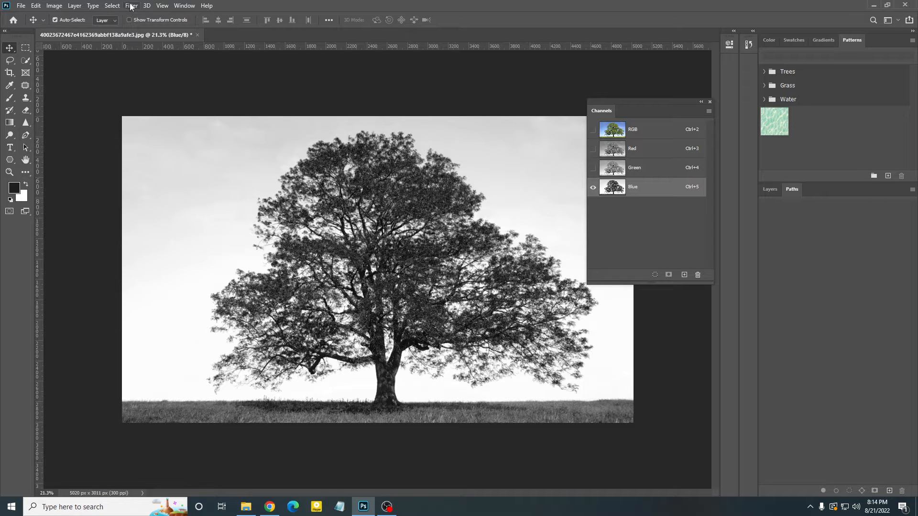
Step: Bring the layer list back into view and make the tree photo layer active again
{"action": "left_click", "coordinate": [115, 6]}
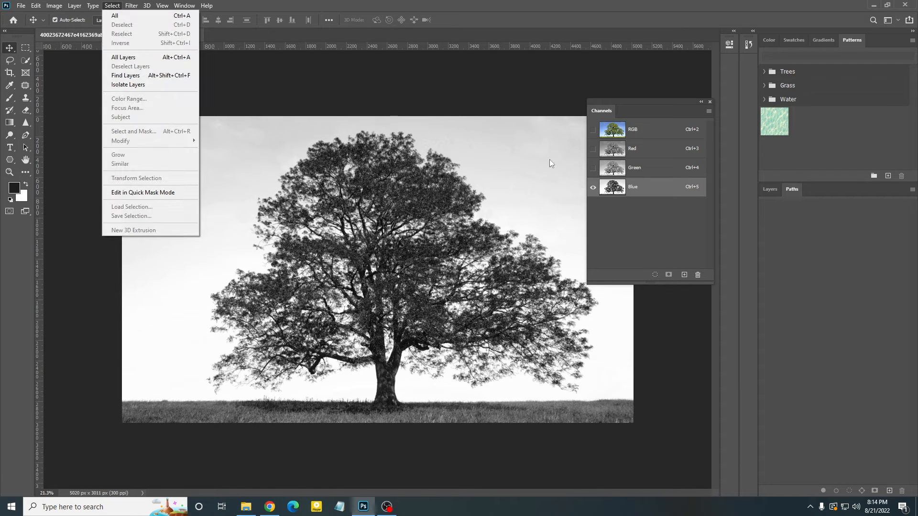
{"action": "left_click", "coordinate": [767, 191]}
{"action": "left_click", "coordinate": [769, 189]}
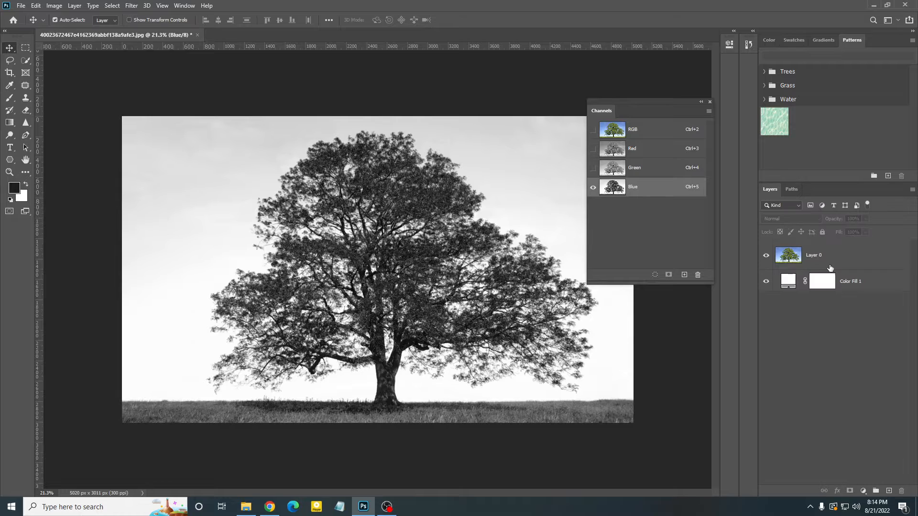
{"action": "left_click", "coordinate": [830, 265]}
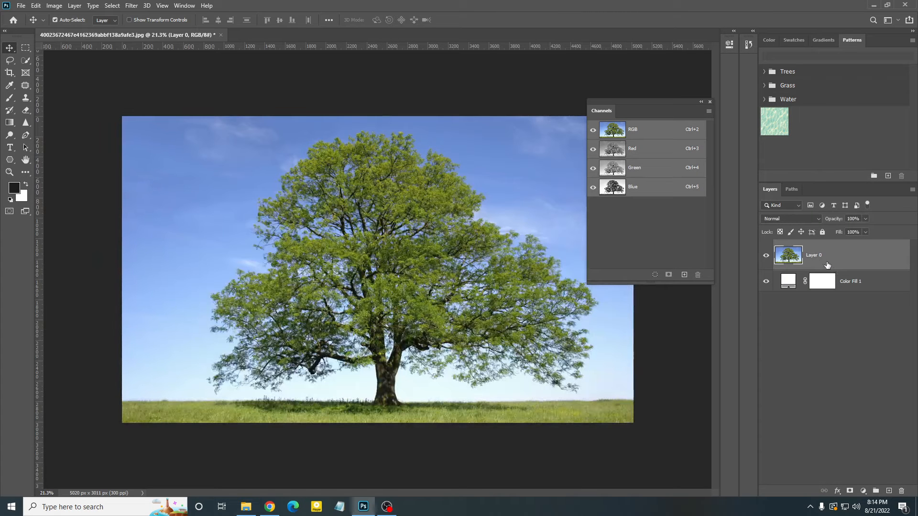
{"action": "left_click", "coordinate": [844, 286]}
{"action": "left_click", "coordinate": [834, 263]}
Step: Duplicate the Blue channel of the tree photo
{"action": "left_click", "coordinate": [662, 188]}
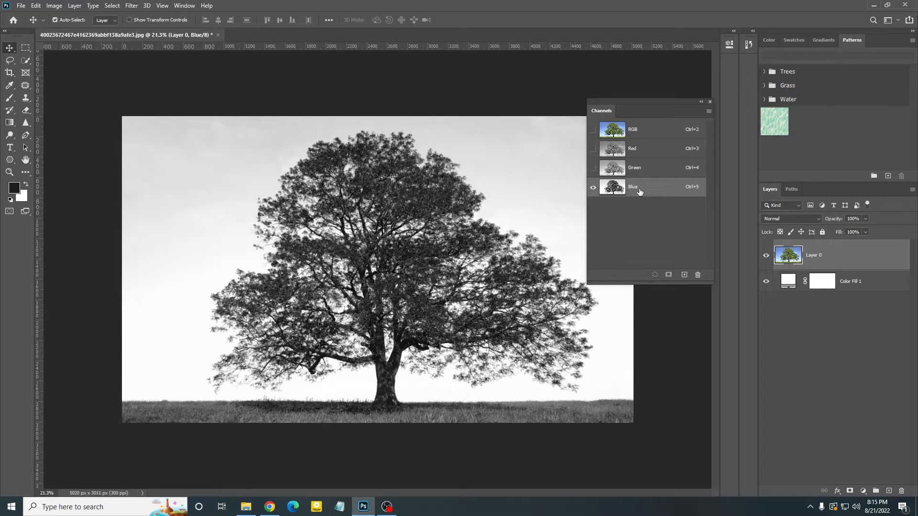
{"action": "left_click_drag", "start_coordinate": [652, 190], "coordinate": [684, 274]}
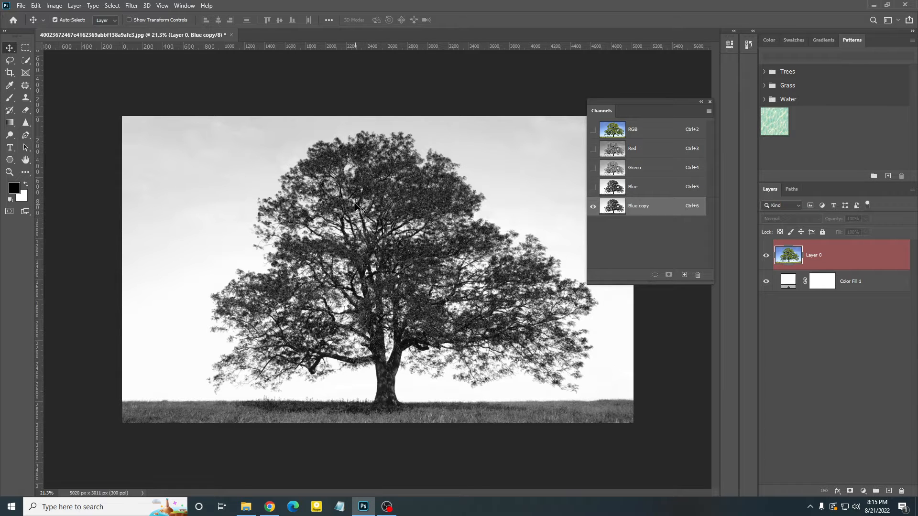
{"action": "left_click", "coordinate": [113, 6]}
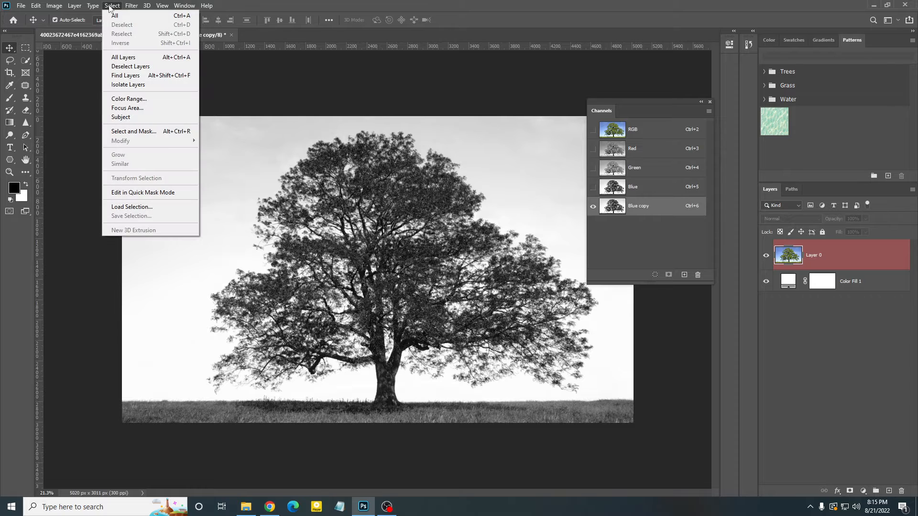
{"action": "left_click", "coordinate": [135, 99]}
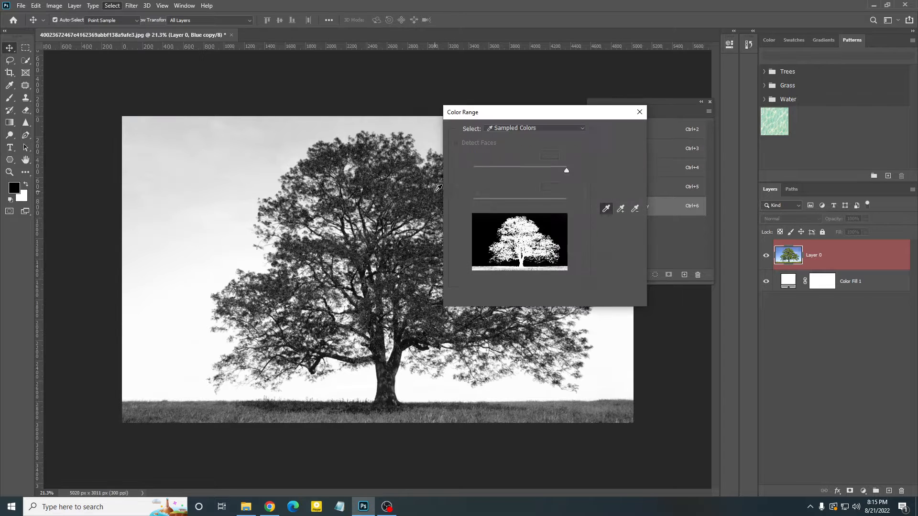
{"action": "left_click", "coordinate": [425, 191]}
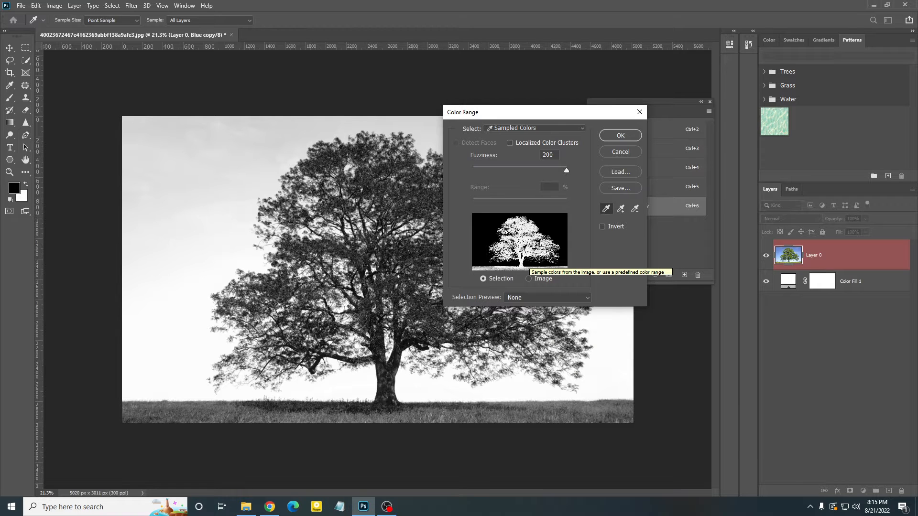
{"action": "left_click", "coordinate": [529, 279]}
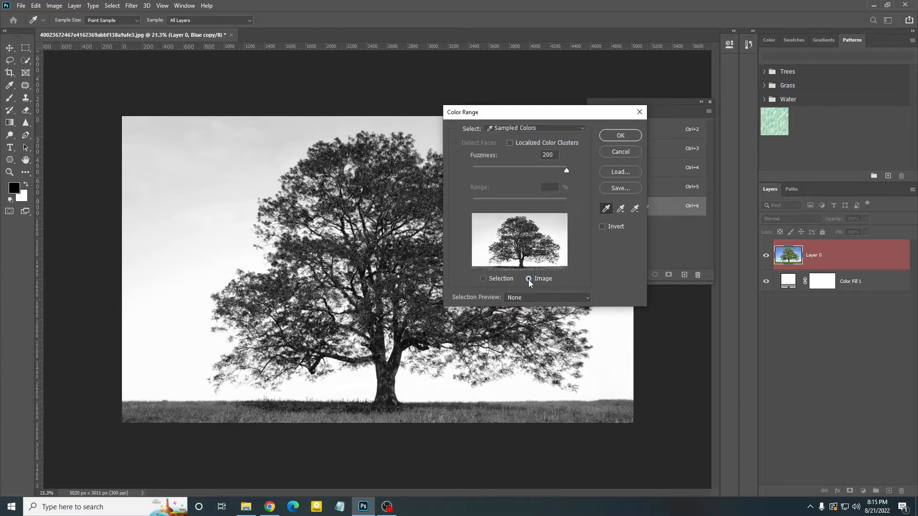
{"action": "left_click", "coordinate": [490, 278]}
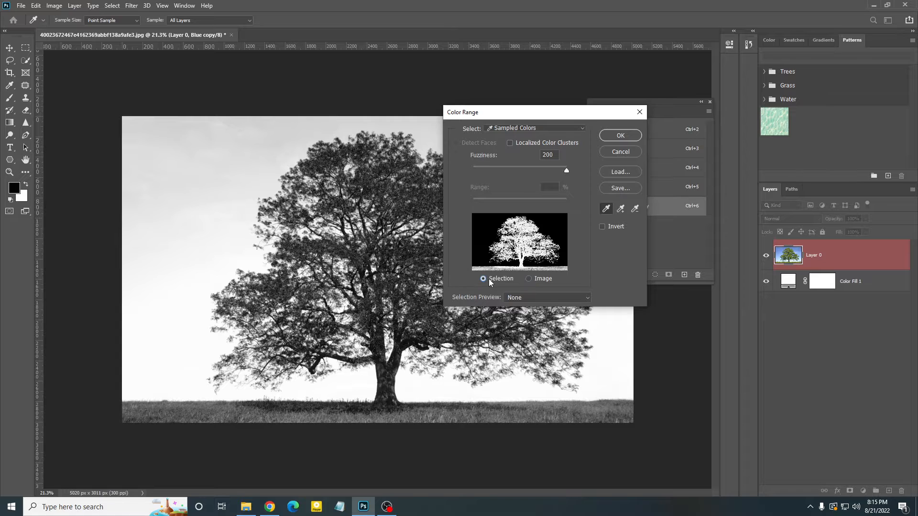
{"action": "left_click", "coordinate": [538, 283]}
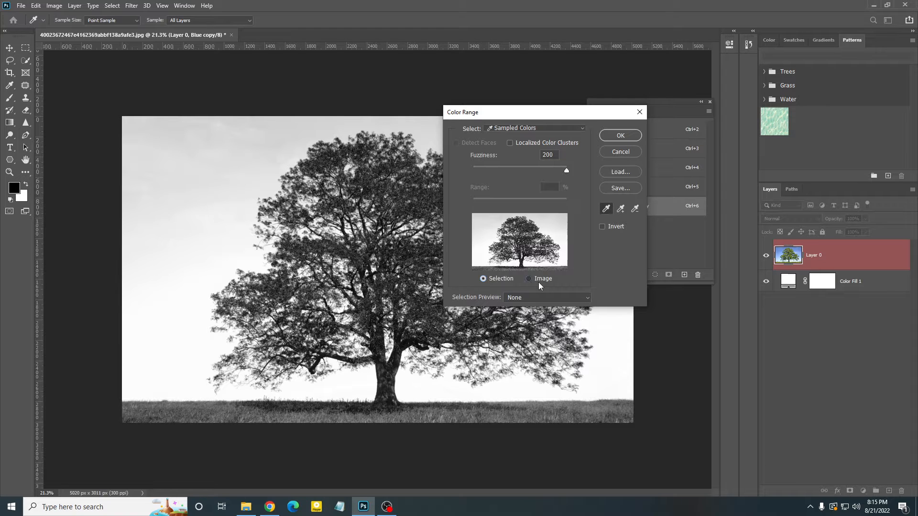
{"action": "left_click", "coordinate": [494, 278]}
{"action": "left_click", "coordinate": [620, 152]}
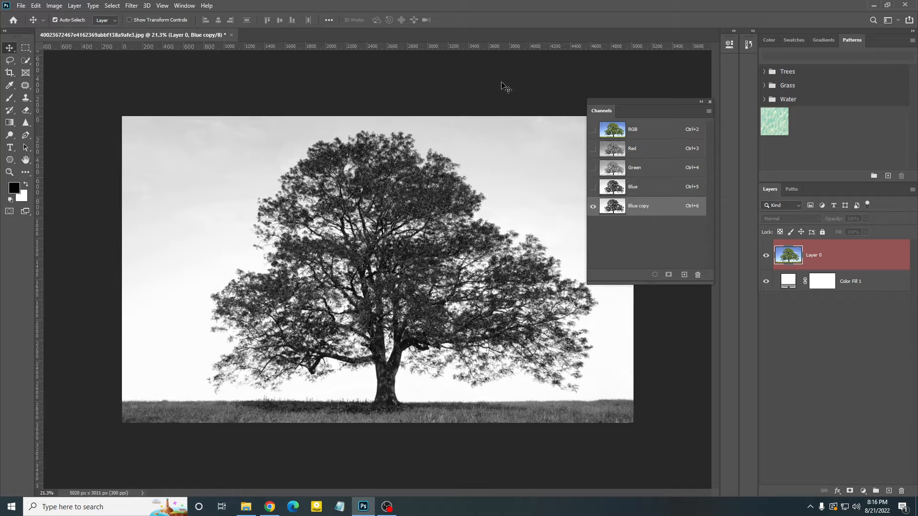
Step: Try a Levels adjustment layer above the tree photo layer, and undo it
{"action": "left_click", "coordinate": [183, 6]}
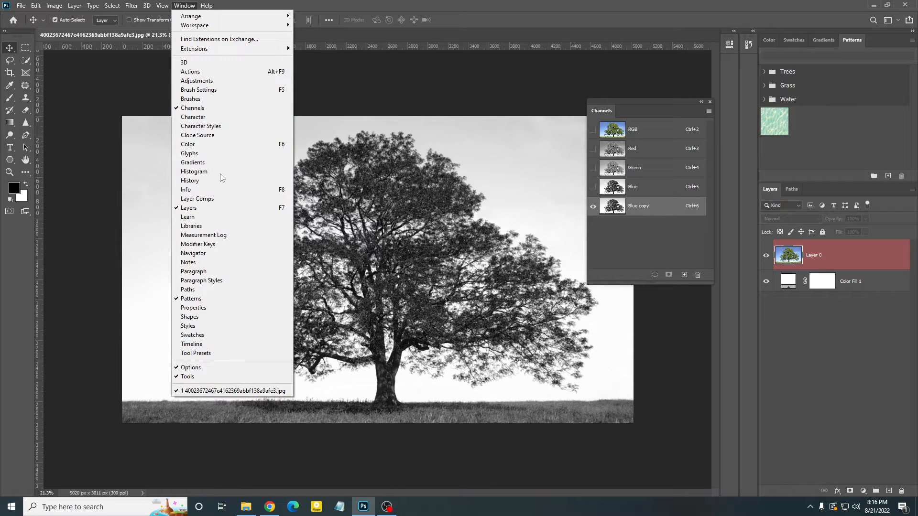
{"action": "left_click", "coordinate": [210, 82]}
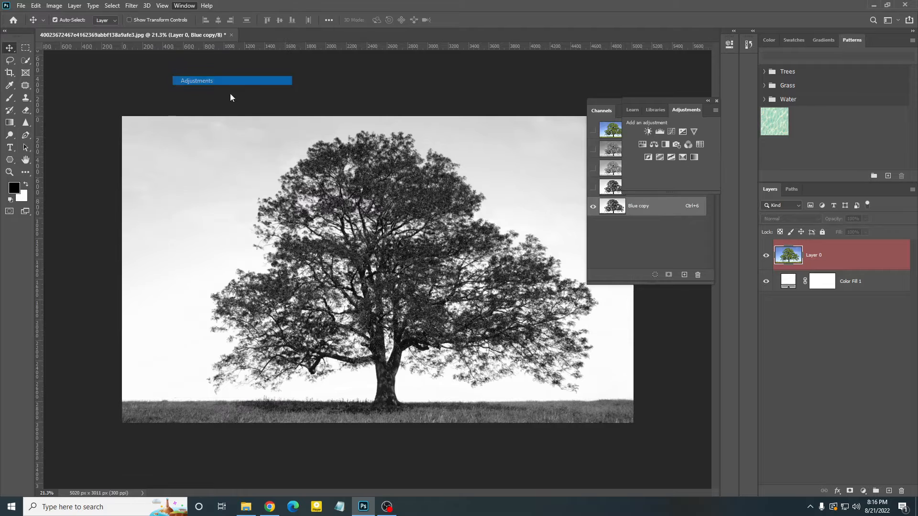
{"action": "left_click", "coordinate": [659, 131]}
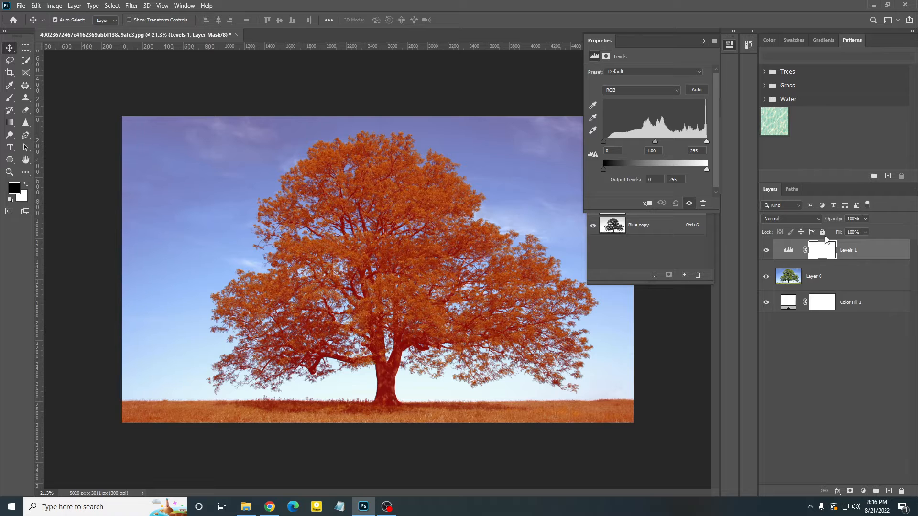
{"action": "left_click_drag", "start_coordinate": [658, 40], "coordinate": [587, 254]}
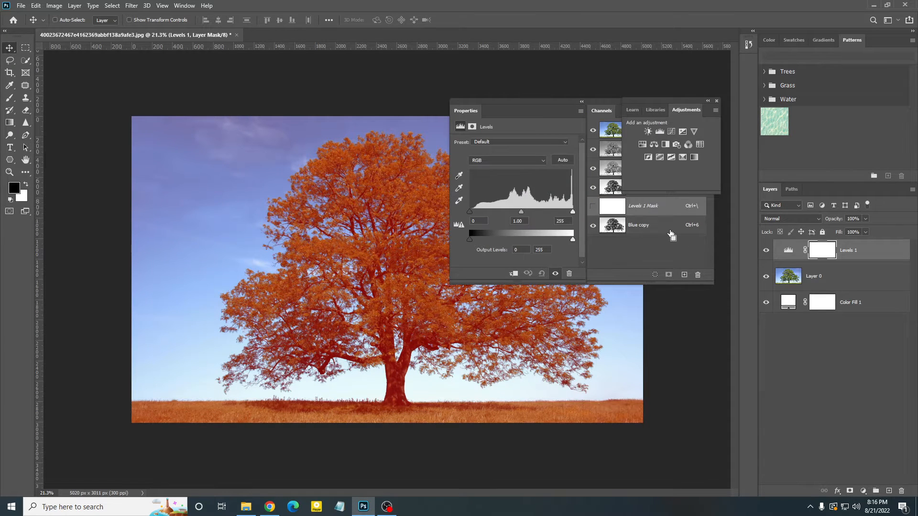
{"action": "key", "text": "ctrl+z"}
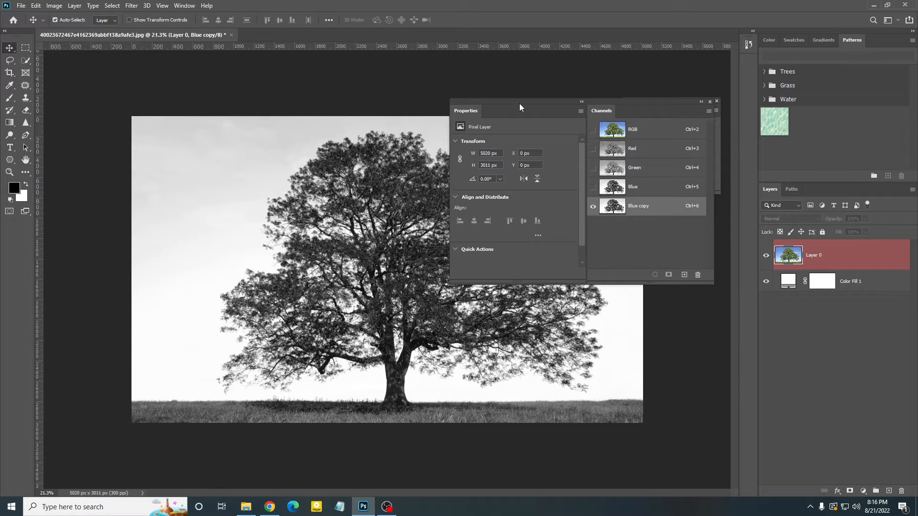
Step: Collapse the Properties panel, close the Adjustments panel, and place the Channels panel beside the tree
{"action": "mouse_move", "coordinate": [519, 104]}
{"action": "left_mouse_down"}
{"action": "mouse_move", "coordinate": [470, 119]}
{"action": "mouse_move", "coordinate": [538, 165]}
{"action": "mouse_move", "coordinate": [530, 108]}
{"action": "left_mouse_up"}
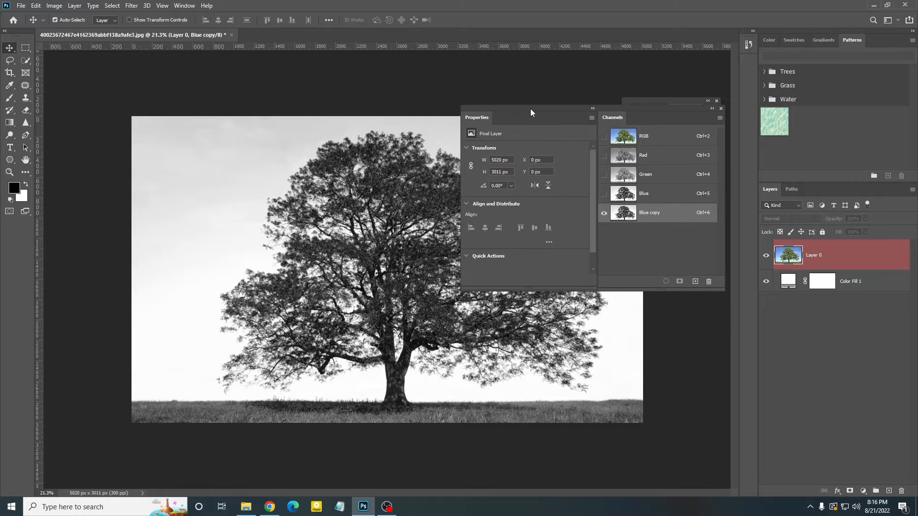
{"action": "left_click", "coordinate": [592, 108]}
{"action": "left_click_drag", "start_coordinate": [553, 106], "coordinate": [625, 157]}
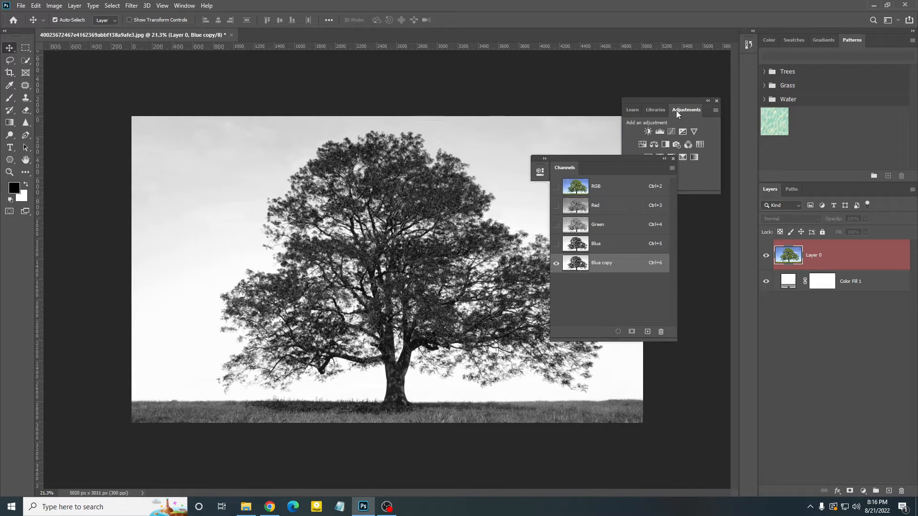
{"action": "left_click", "coordinate": [716, 100]}
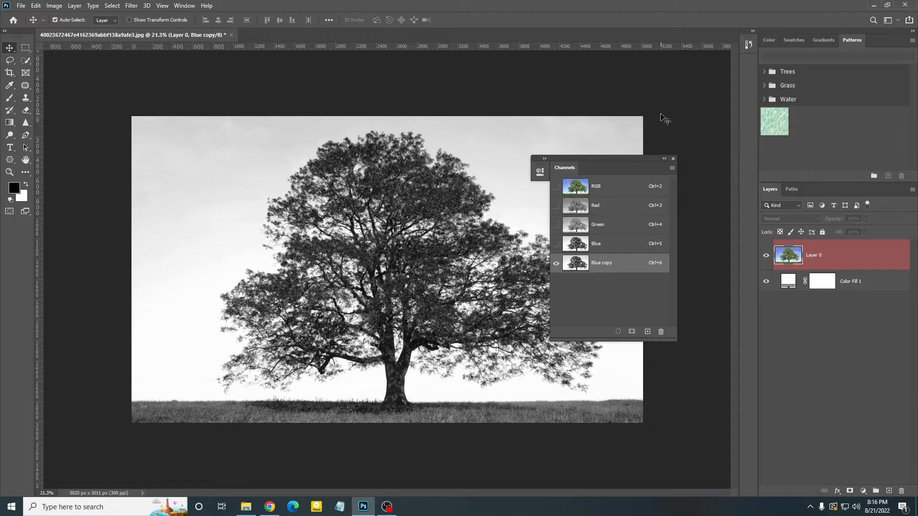
{"action": "left_click_drag", "start_coordinate": [632, 159], "coordinate": [666, 108]}
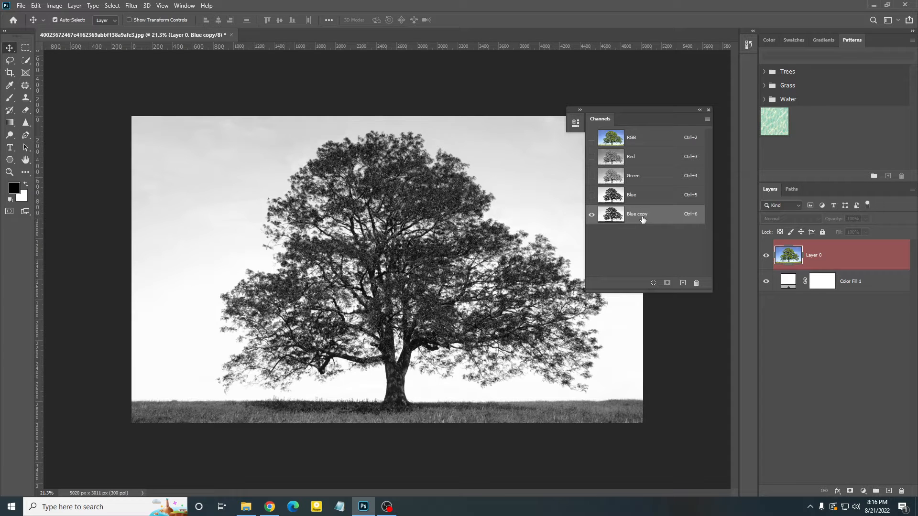
Step: Darken the tree in the Blue copy channel with Levels, setting the black input level to 24
{"action": "key", "text": "ctrl+l"}
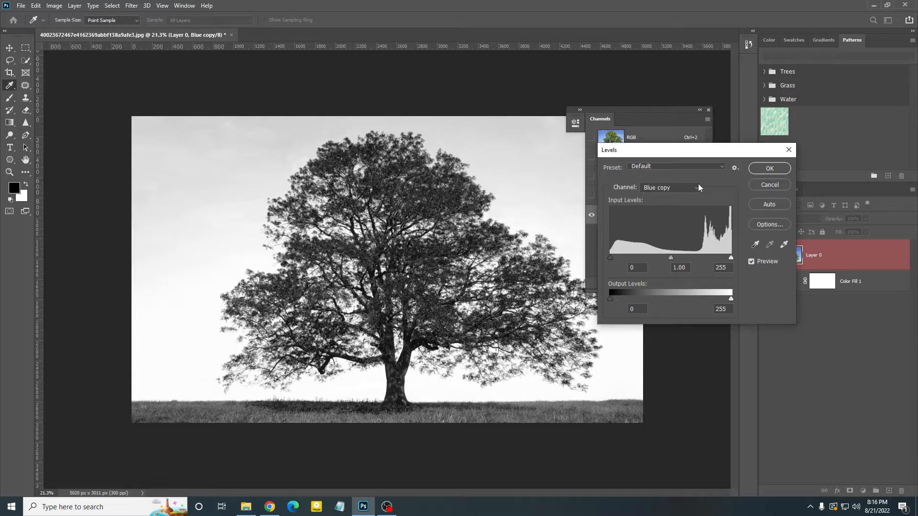
{"action": "left_click_drag", "start_coordinate": [720, 154], "coordinate": [457, 100]}
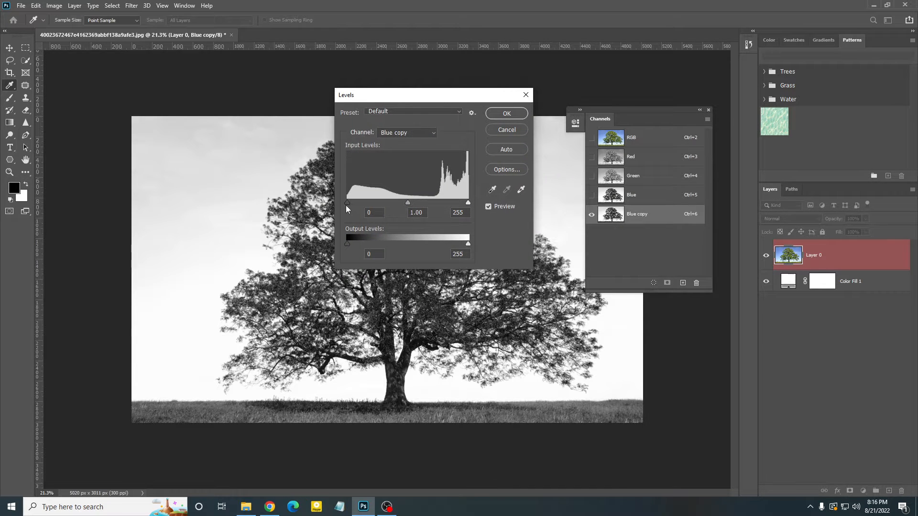
{"action": "left_click_drag", "start_coordinate": [346, 203], "coordinate": [361, 202]}
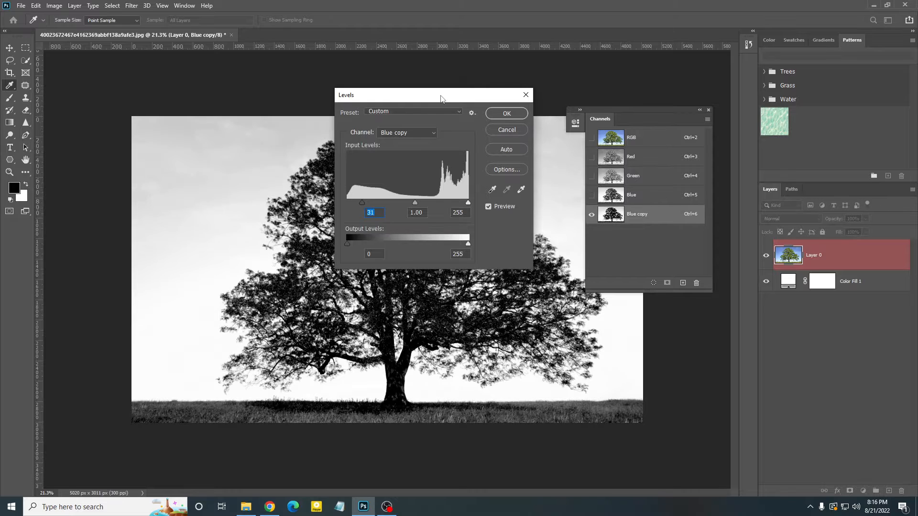
{"action": "left_click_drag", "start_coordinate": [443, 102], "coordinate": [705, 301]}
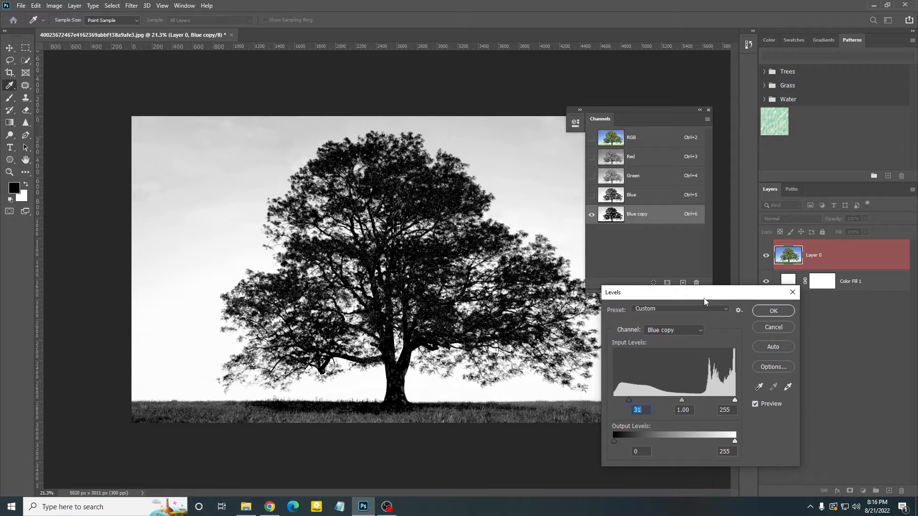
{"action": "left_click_drag", "start_coordinate": [631, 400], "coordinate": [649, 399]}
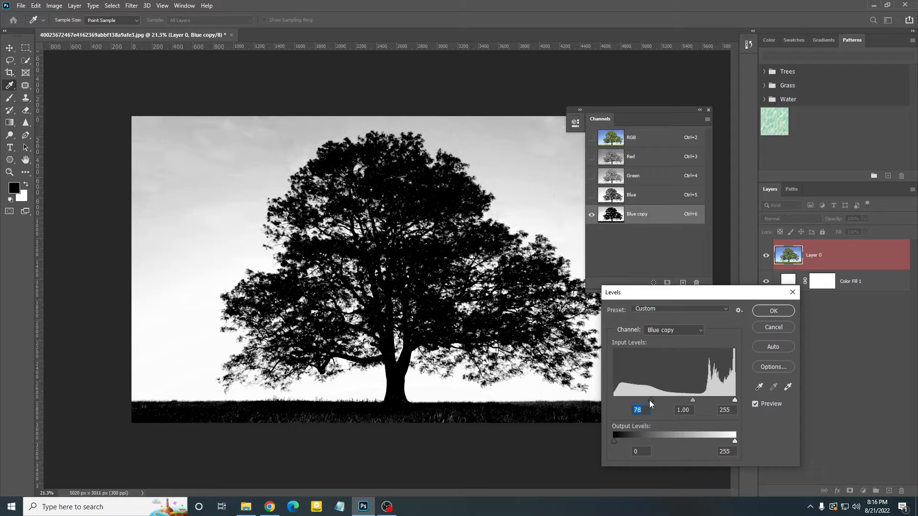
{"action": "left_click_drag", "start_coordinate": [651, 400], "coordinate": [624, 400]}
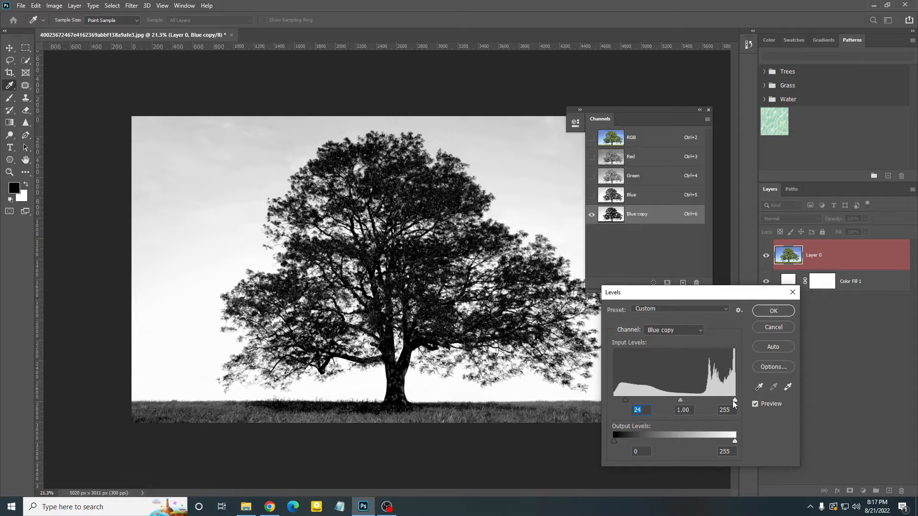
{"action": "left_click", "coordinate": [773, 311]}
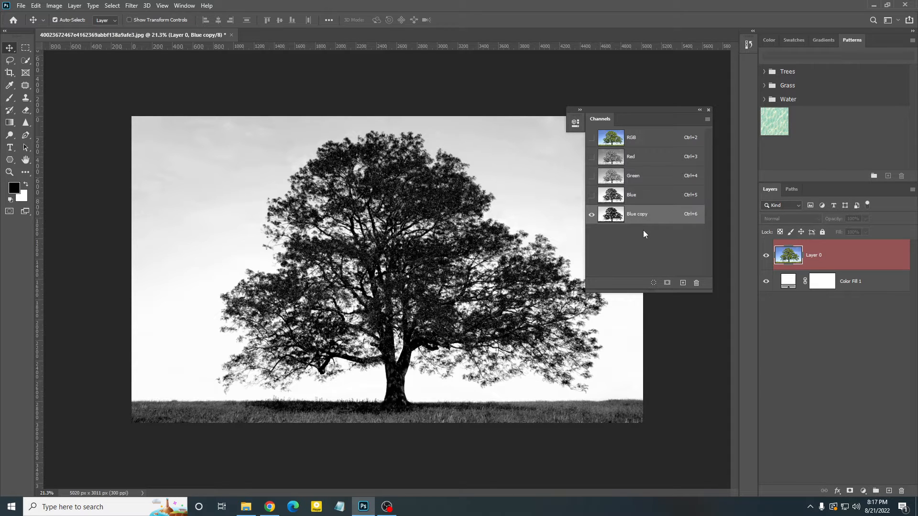
{"action": "left_click", "coordinate": [384, 509]}
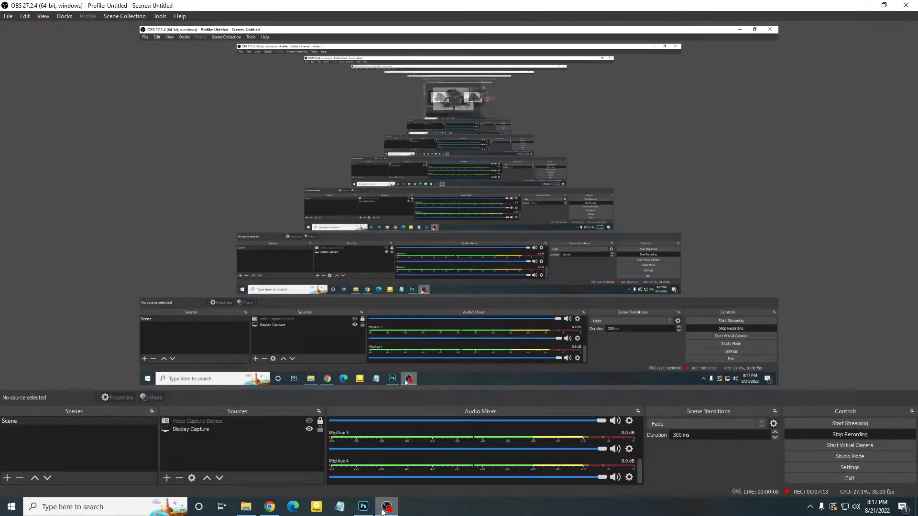
{"action": "left_click", "coordinate": [385, 508]}
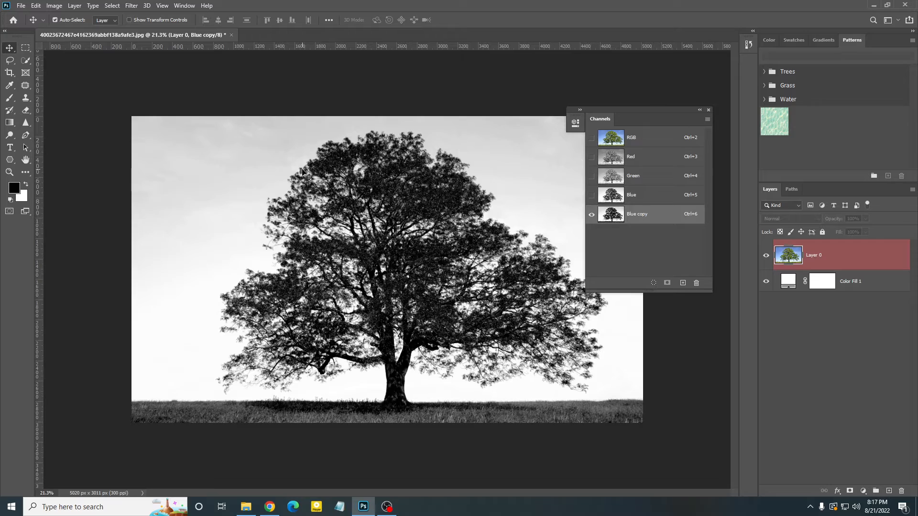
Step: Load the Blue copy channel as a selection and return to the full-colour RGB composite
{"action": "left_click", "coordinate": [653, 284]}
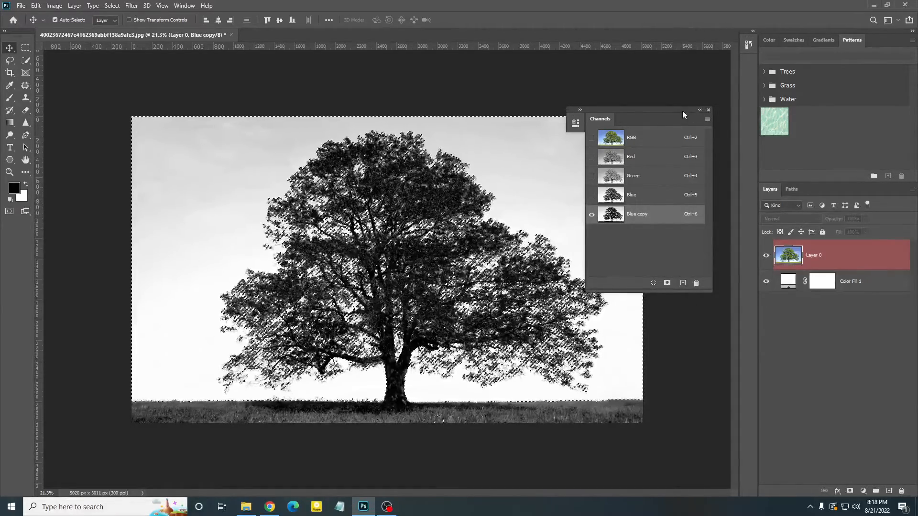
{"action": "left_click_drag", "start_coordinate": [677, 114], "coordinate": [694, 105]}
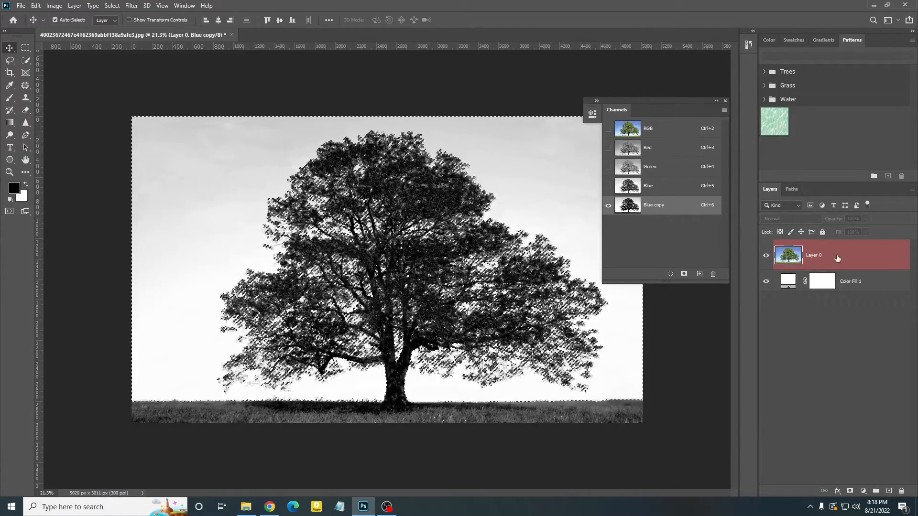
{"action": "key", "text": "ctrl+2"}
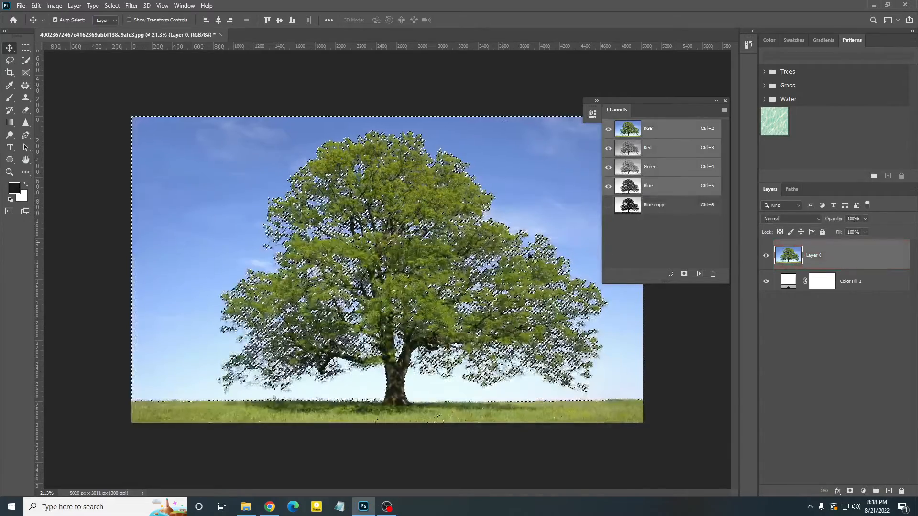
Step: Try masking the tree photo layer with the selection of the sky, and undo the mask
{"action": "left_click", "coordinate": [850, 491]}
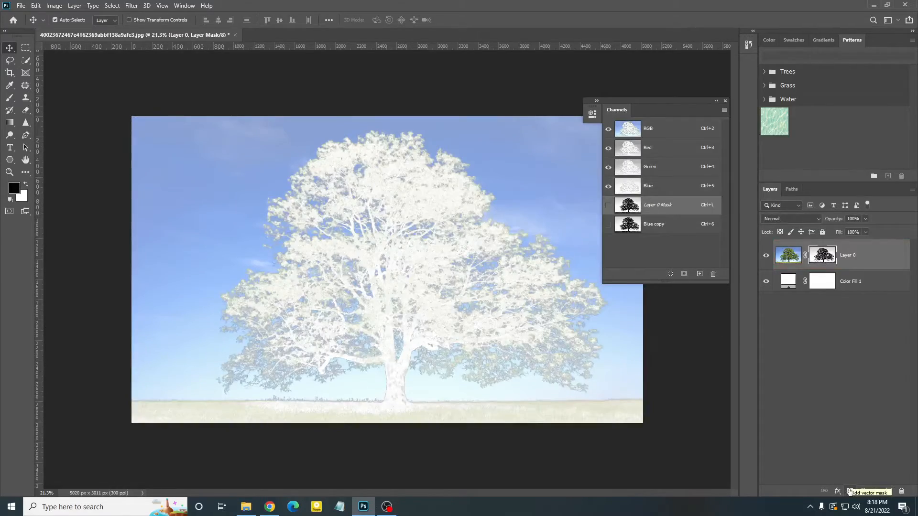
{"action": "key", "text": "ctrl+z"}
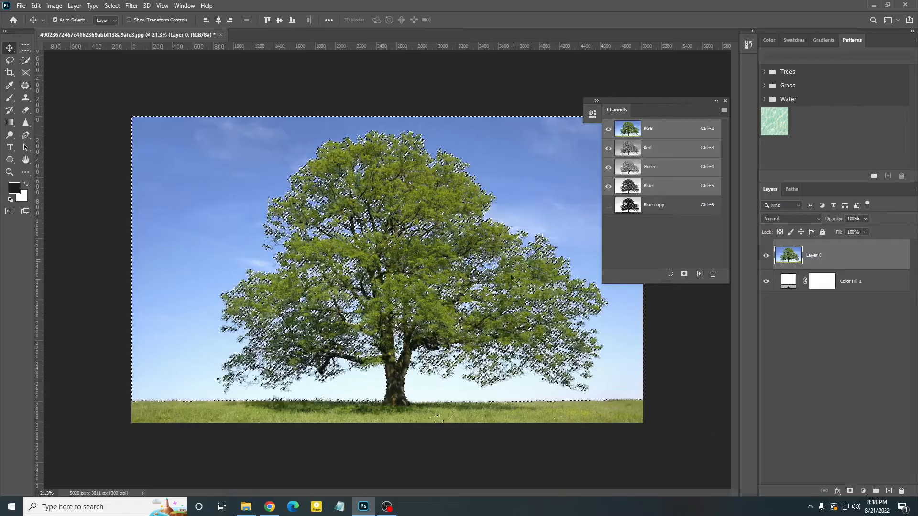
Step: Invert the selection so it covers the tree and ground, add it as the photo layer's mask, and inspect the cutout
{"action": "scroll", "coordinate": [381, 234], "scroll_direction": "up", "scroll_amount": 5}
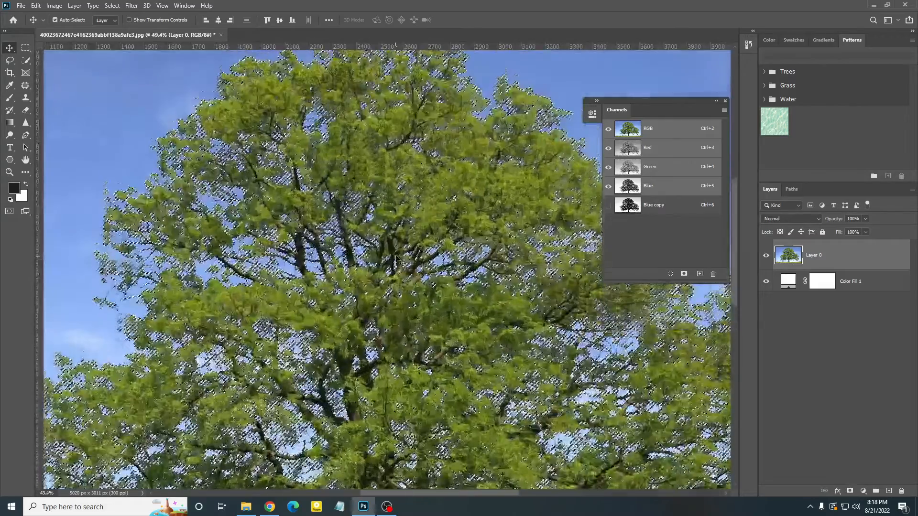
{"action": "scroll", "coordinate": [400, 257], "scroll_direction": "down", "scroll_amount": 6}
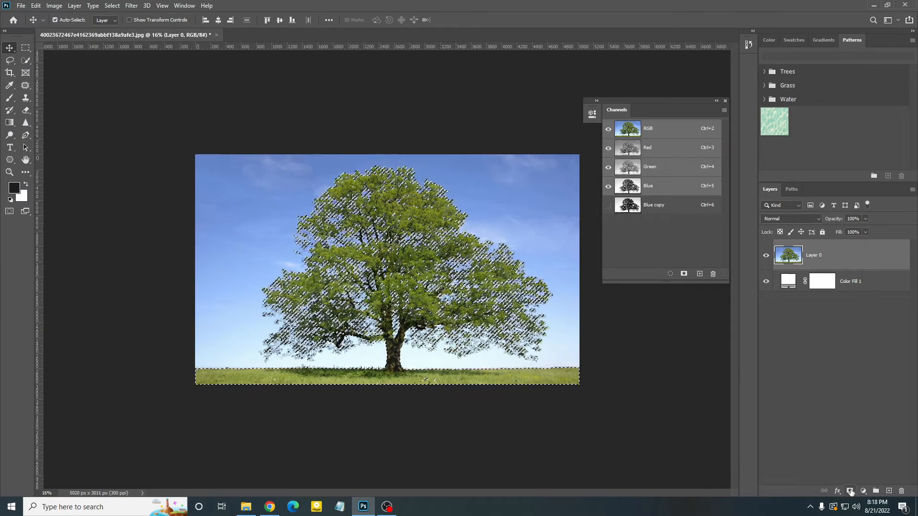
{"action": "left_click", "coordinate": [849, 491]}
{"action": "scroll", "coordinate": [348, 255], "scroll_direction": "up", "scroll_amount": 6}
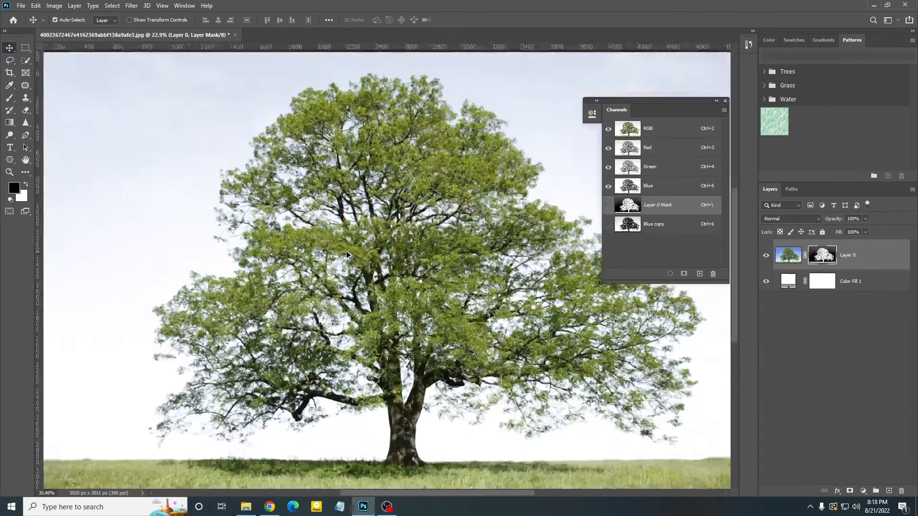
{"action": "scroll", "coordinate": [348, 255], "scroll_direction": "down", "scroll_amount": 5}
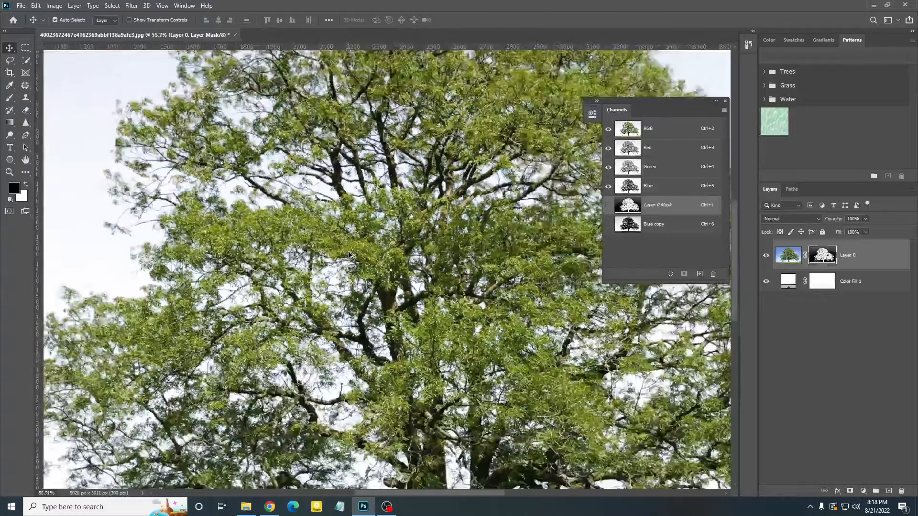
{"action": "left_click_drag", "start_coordinate": [438, 230], "coordinate": [261, 306]}
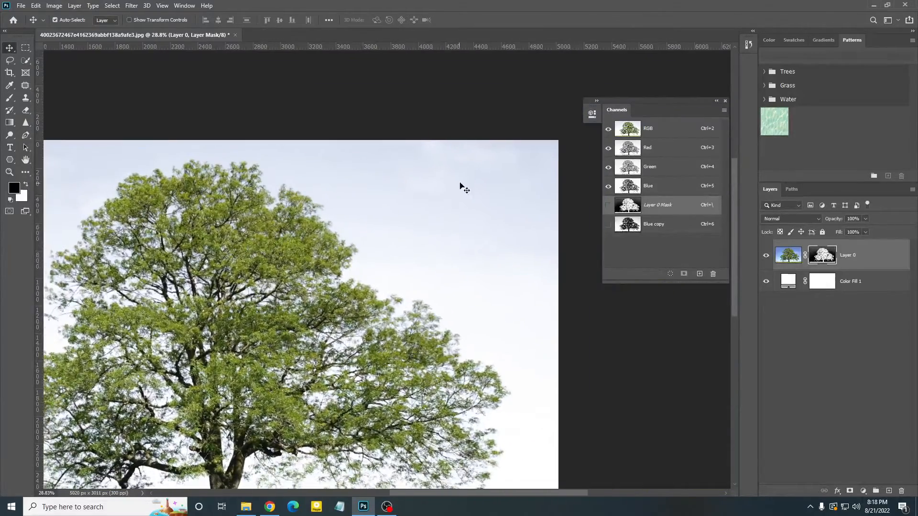
Step: Inspect the cutout, and paint out the leftover sky haze in the image's upper-right area on Layer 0's mask with a black Brush
{"action": "scroll", "coordinate": [503, 187], "scroll_direction": "down", "scroll_amount": 3}
{"action": "scroll", "coordinate": [569, 188], "scroll_direction": "up", "scroll_amount": 2}
{"action": "scroll", "coordinate": [564, 191], "scroll_direction": "up", "scroll_amount": 1}
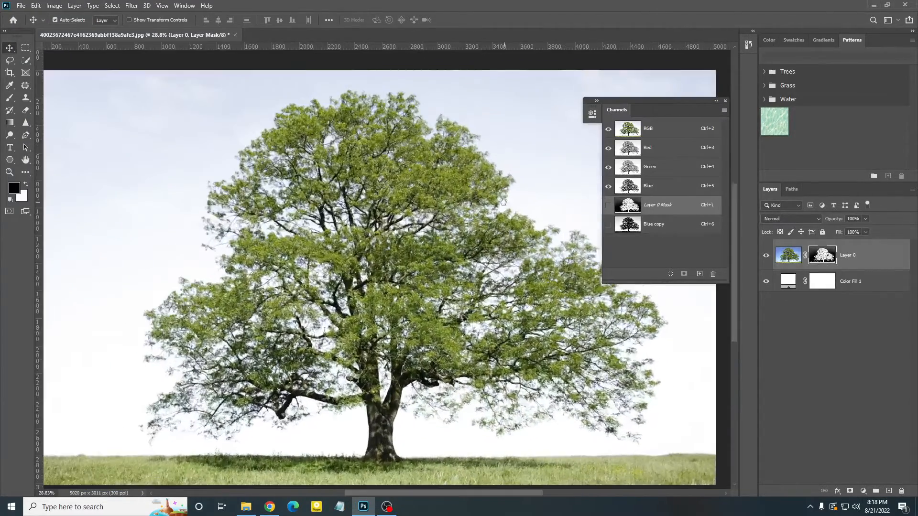
{"action": "left_click_drag", "start_coordinate": [503, 201], "coordinate": [319, 274]}
{"action": "scroll", "coordinate": [550, 192], "scroll_direction": "down", "scroll_amount": 1}
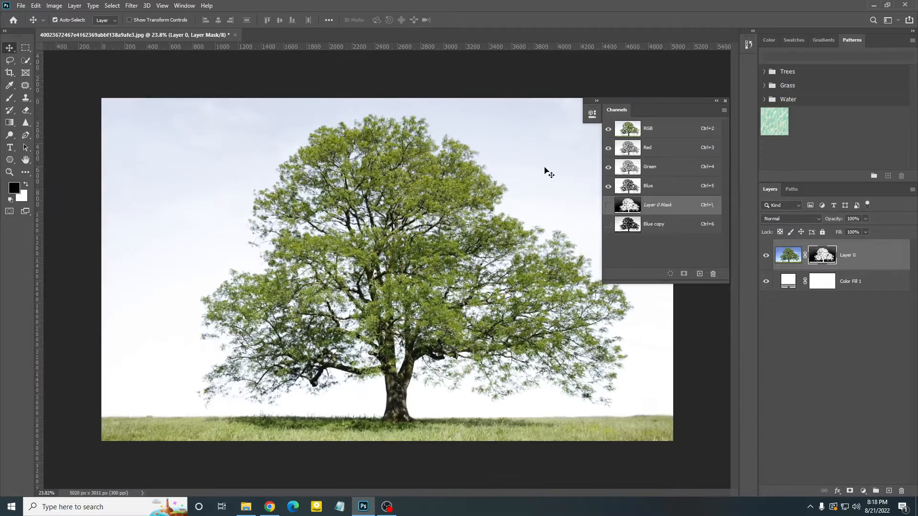
{"action": "scroll", "coordinate": [545, 172], "scroll_direction": "down", "scroll_amount": 2}
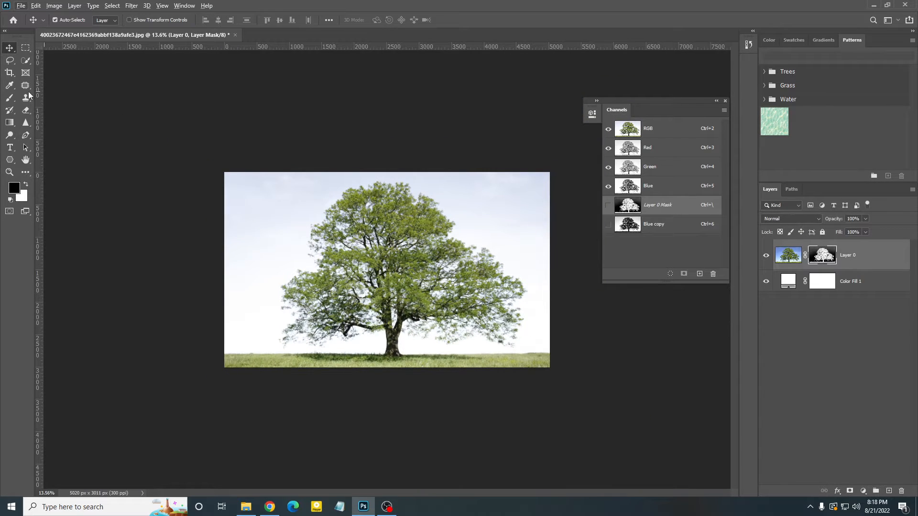
{"action": "left_click", "coordinate": [9, 98]}
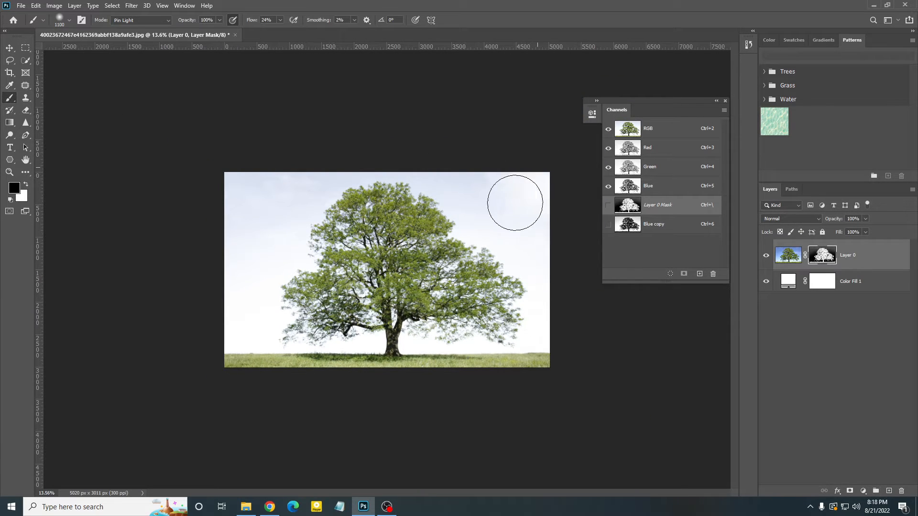
{"action": "scroll", "coordinate": [515, 202], "scroll_direction": "up", "scroll_amount": 2}
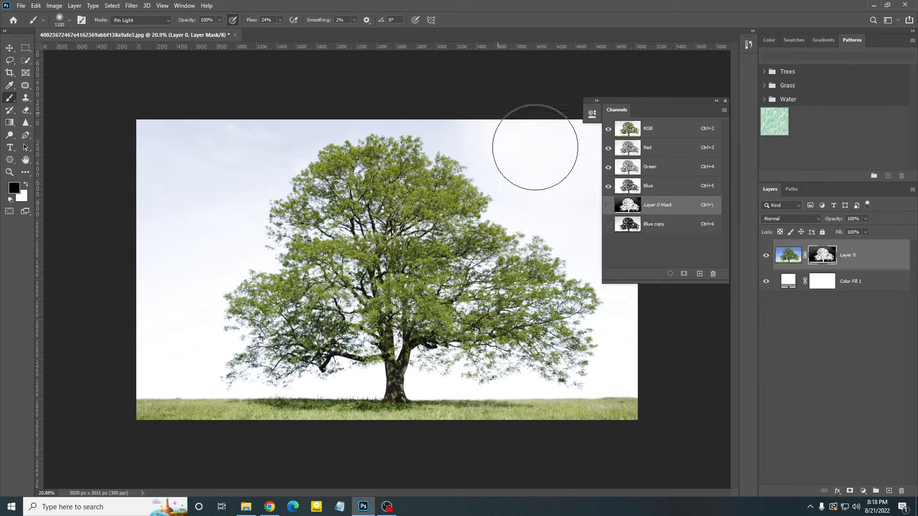
{"action": "scroll", "coordinate": [386, 268], "scroll_direction": "up", "scroll_amount": 1}
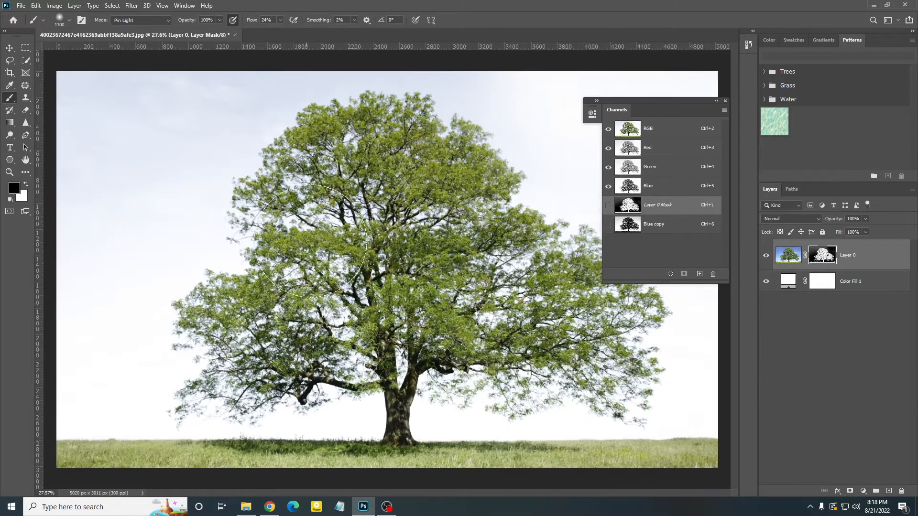
{"action": "scroll", "coordinate": [487, 240], "scroll_direction": "up", "scroll_amount": 1}
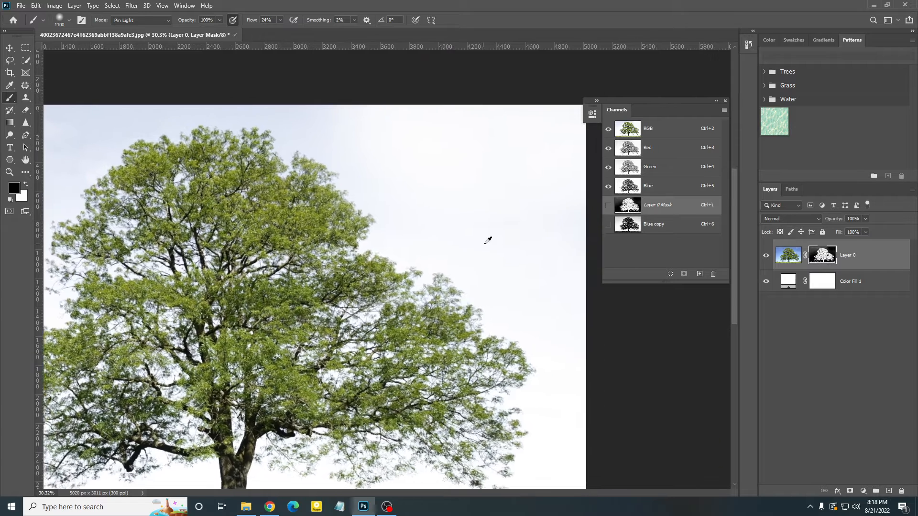
Step: Paint out the leftover sky haze in the image's upper-left area on Layer 0's mask with the black Brush
{"action": "scroll", "coordinate": [488, 240], "scroll_direction": "down", "scroll_amount": 3}
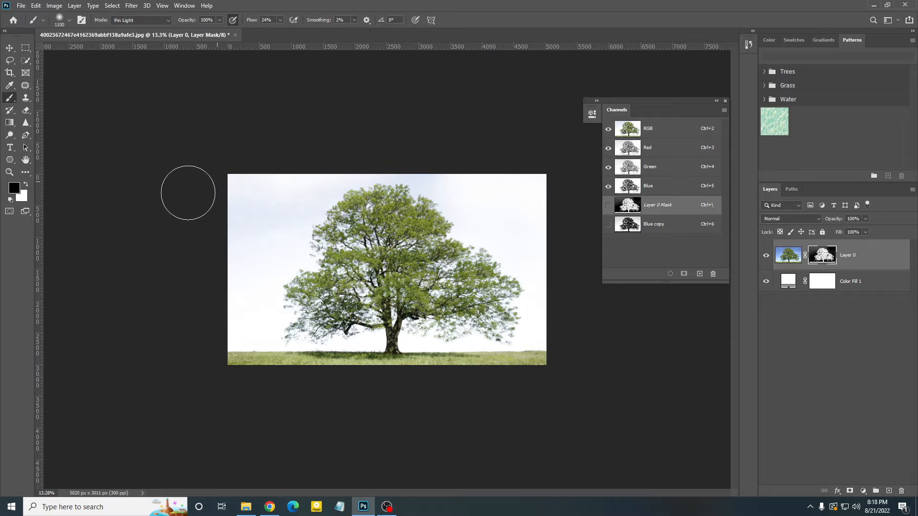
{"action": "scroll", "coordinate": [219, 185], "scroll_direction": "up", "scroll_amount": 1}
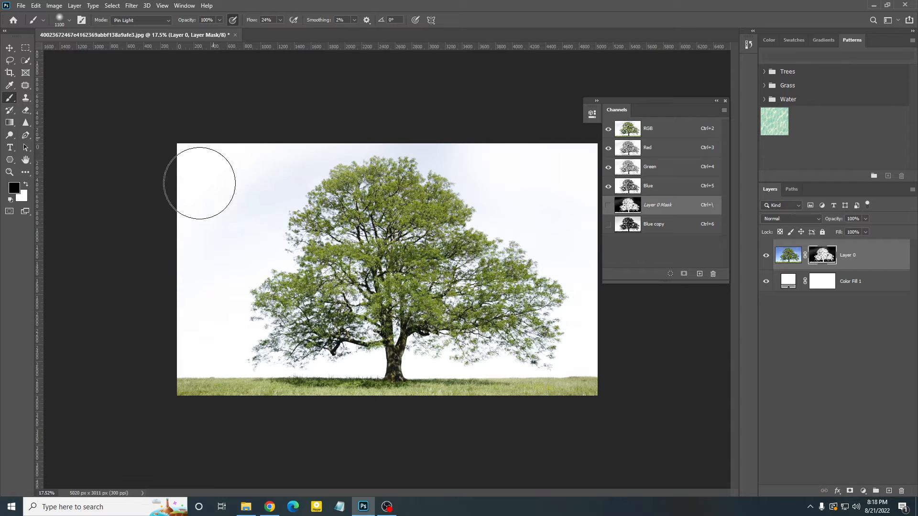
{"action": "key", "text": "ctrl+plus"}
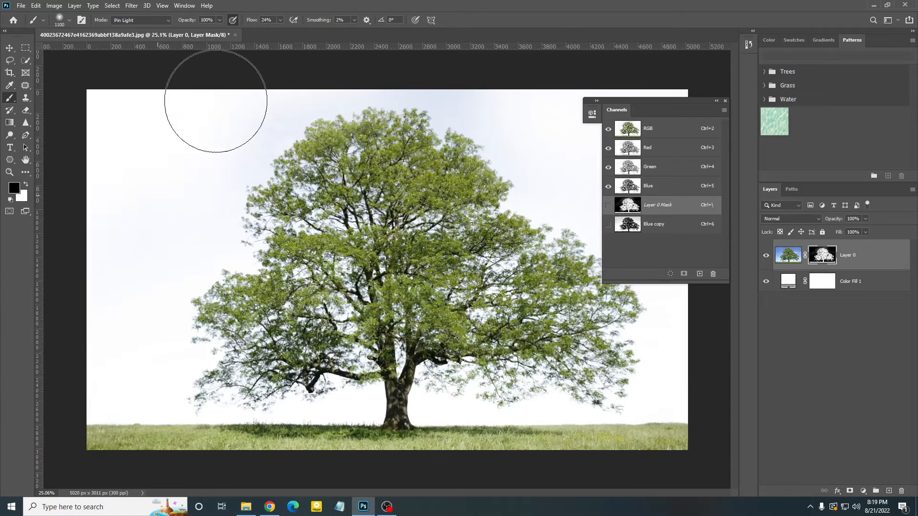
{"action": "key", "text": "ctrl+minus"}
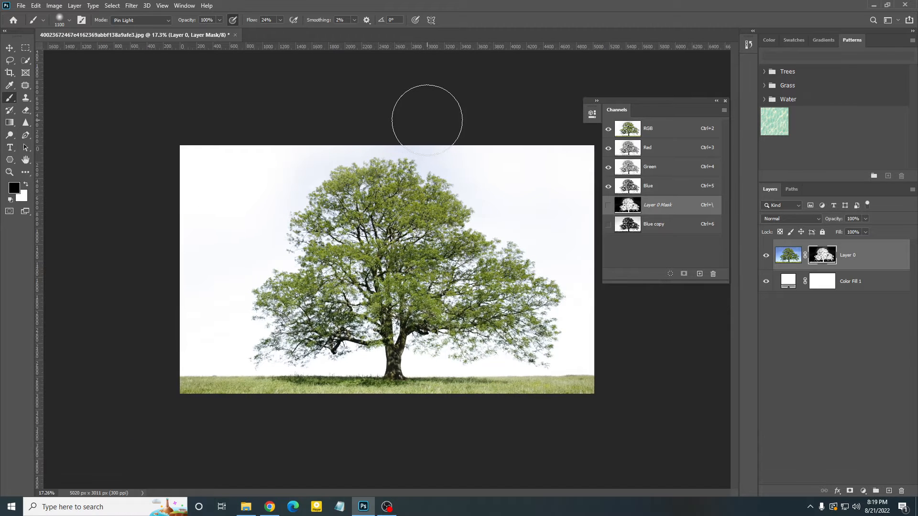
Step: Whiten the sky in the Blue copy channel with Levels, keeping the black input level at 0 and setting the white input level to 189
{"action": "left_click", "coordinate": [662, 224]}
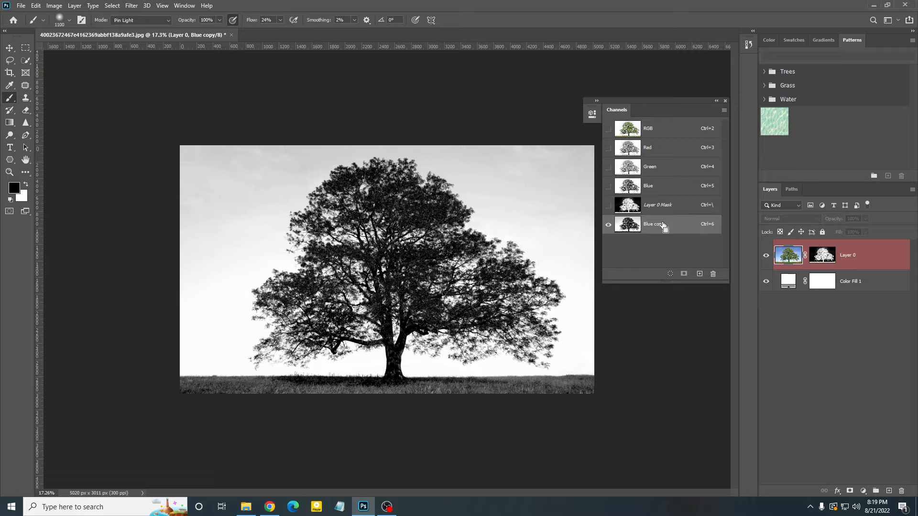
{"action": "key", "text": "ctrl+l"}
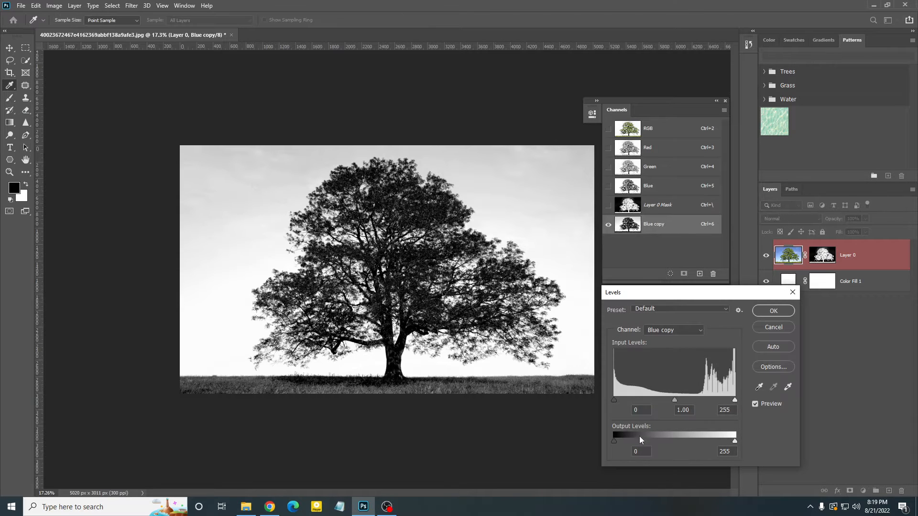
{"action": "left_click_drag", "start_coordinate": [614, 400], "coordinate": [671, 400]}
{"action": "type", "text": "0"}
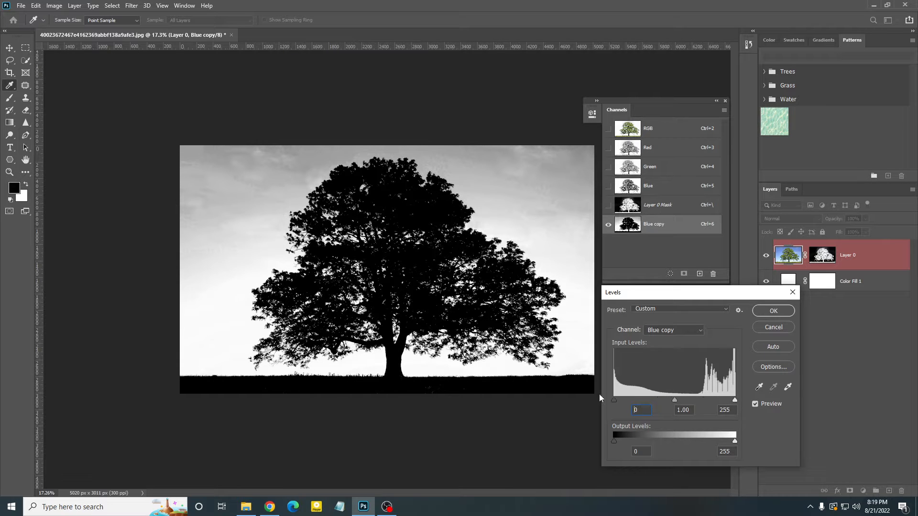
{"action": "mouse_move", "coordinate": [716, 400]}
{"action": "left_mouse_down"}
{"action": "mouse_move", "coordinate": [693, 398]}
{"action": "mouse_move", "coordinate": [704, 397]}
{"action": "left_mouse_up"}
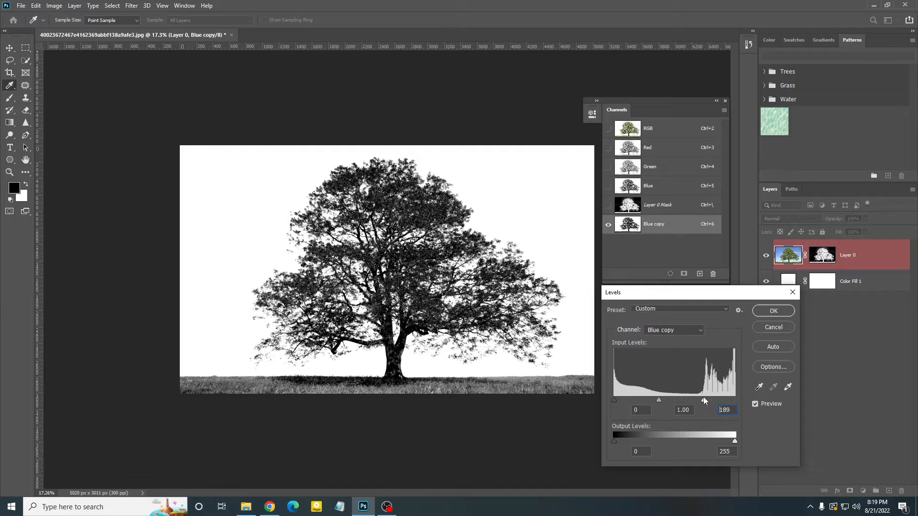
{"action": "left_click", "coordinate": [764, 310]}
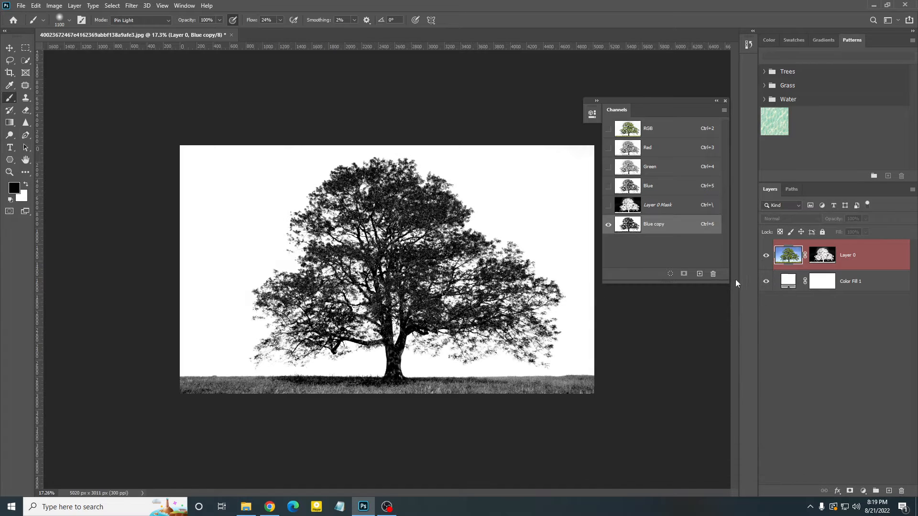
Step: Load the Blue copy channel as a selection and target Layer 0's mask in the full-colour RGB view
{"action": "left_click", "coordinate": [670, 274]}
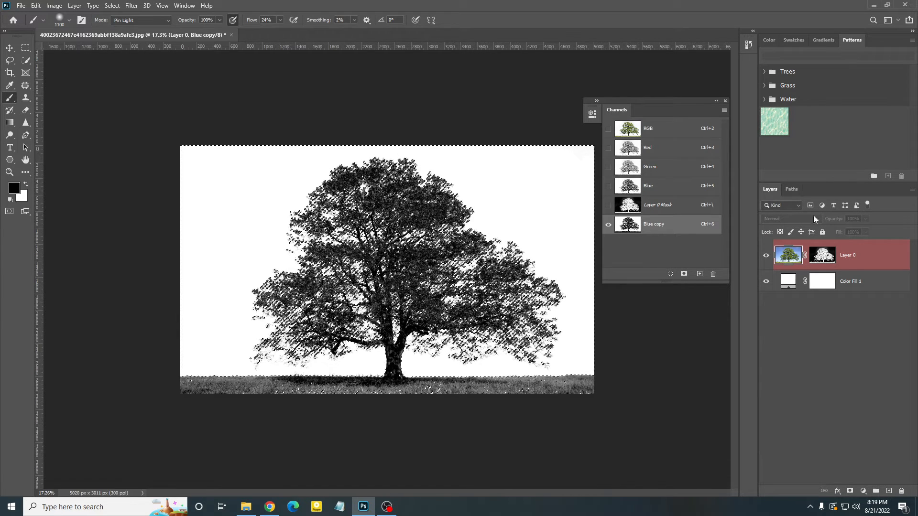
{"action": "key", "text": "ctrl+2"}
{"action": "left_click", "coordinate": [822, 255]}
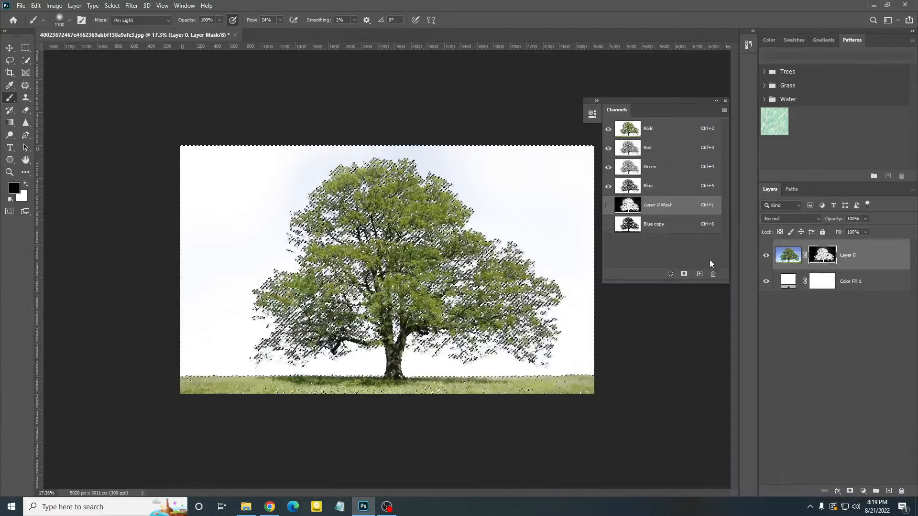
Step: Try inverting the selection and adding a second mask to Layer 0, and undo it
{"action": "key", "text": "ctrl+shift+i"}
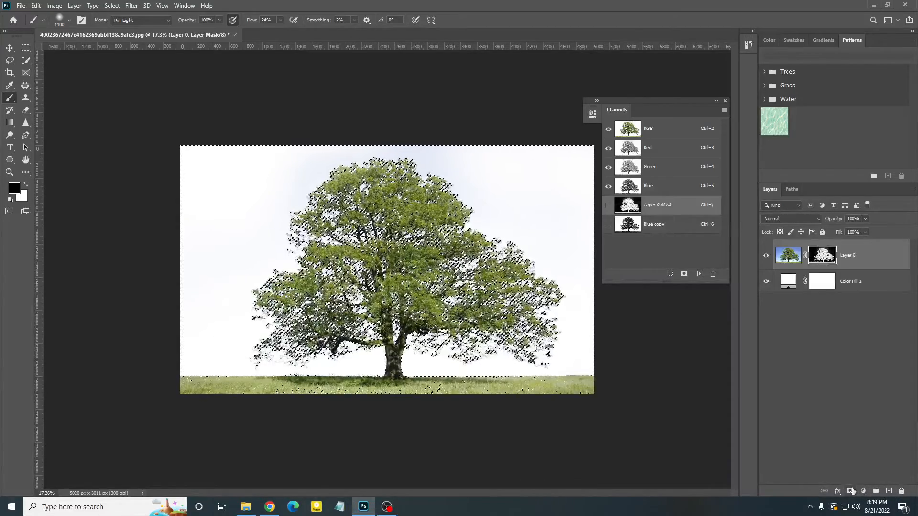
{"action": "left_click", "coordinate": [852, 490]}
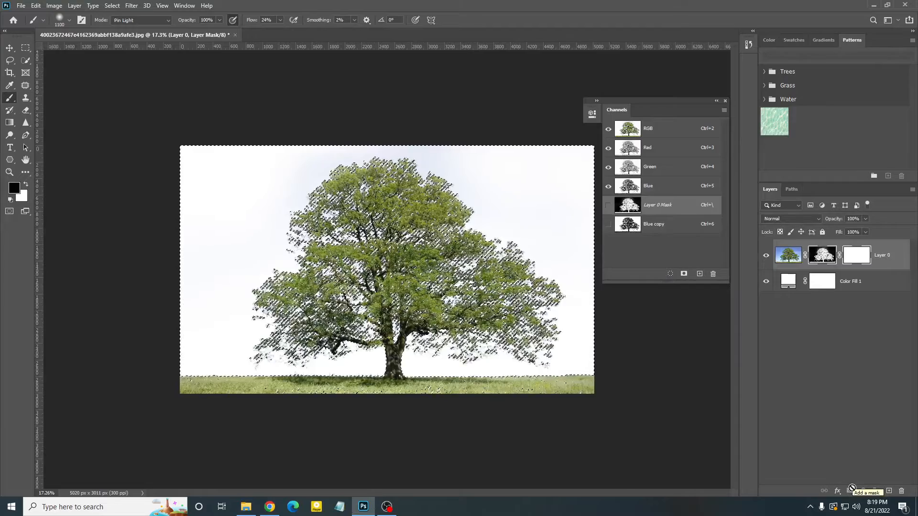
{"action": "key", "text": "ctrl+z"}
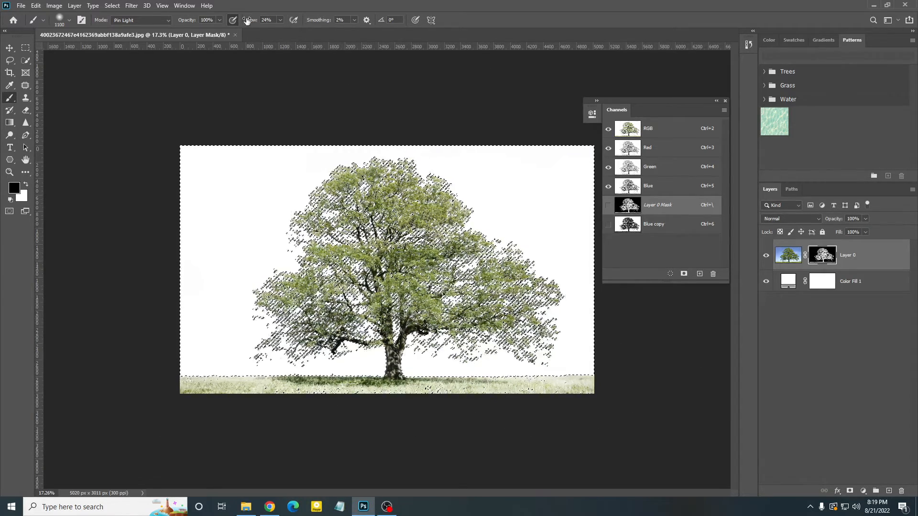
Step: Set the brush flow to 99% and undo the black painting made on Layer 0's mask within the sky selection
{"action": "left_click_drag", "start_coordinate": [247, 21], "coordinate": [297, 20]}
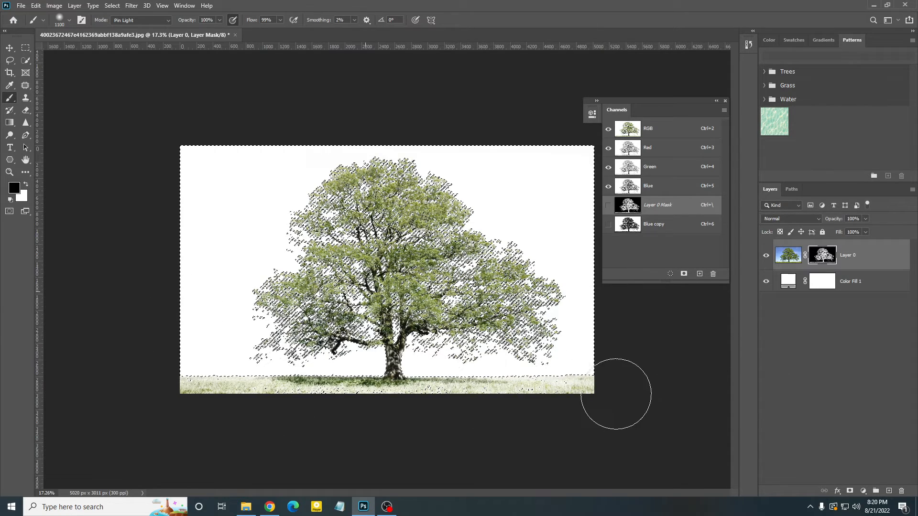
{"action": "scroll", "coordinate": [603, 361], "scroll_direction": "up", "scroll_amount": 5}
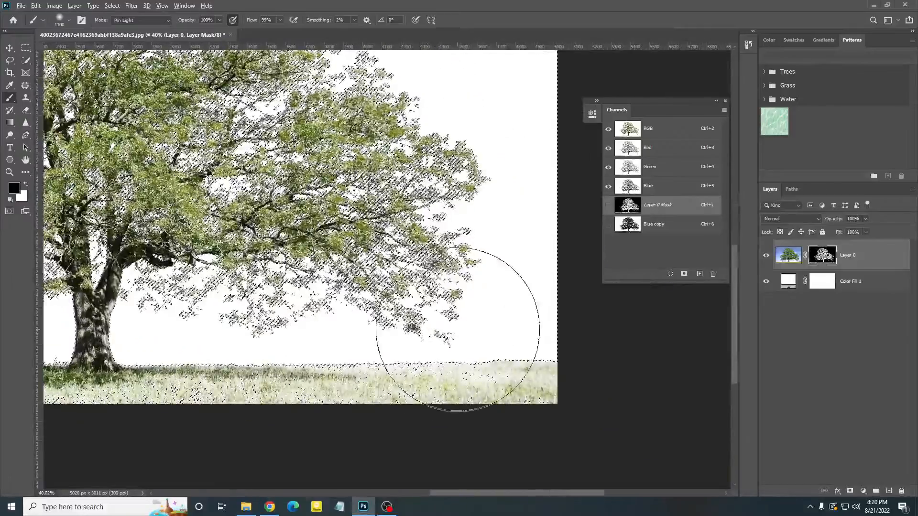
{"action": "scroll", "coordinate": [461, 318], "scroll_direction": "down", "scroll_amount": 5}
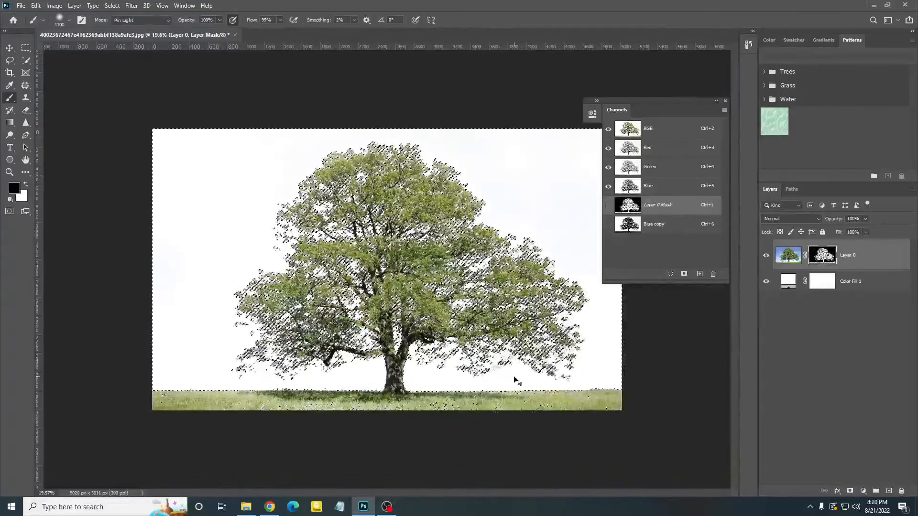
{"action": "scroll", "coordinate": [516, 378], "scroll_direction": "down", "scroll_amount": 3}
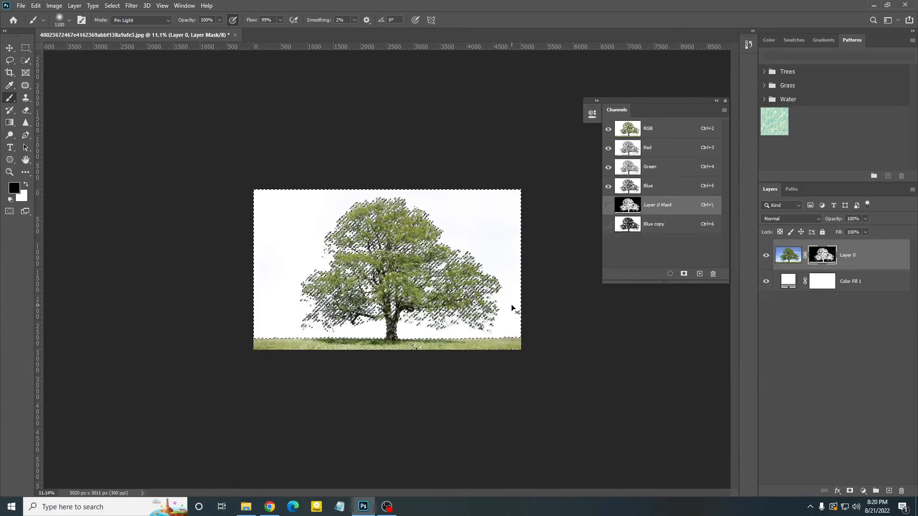
Step: Try painting Layer 0's mask within the inverted selection of the tree and ground, and undo the strokes
{"action": "key", "text": "ctrl+shift+i"}
{"action": "scroll", "coordinate": [443, 312], "scroll_direction": "up", "scroll_amount": 2}
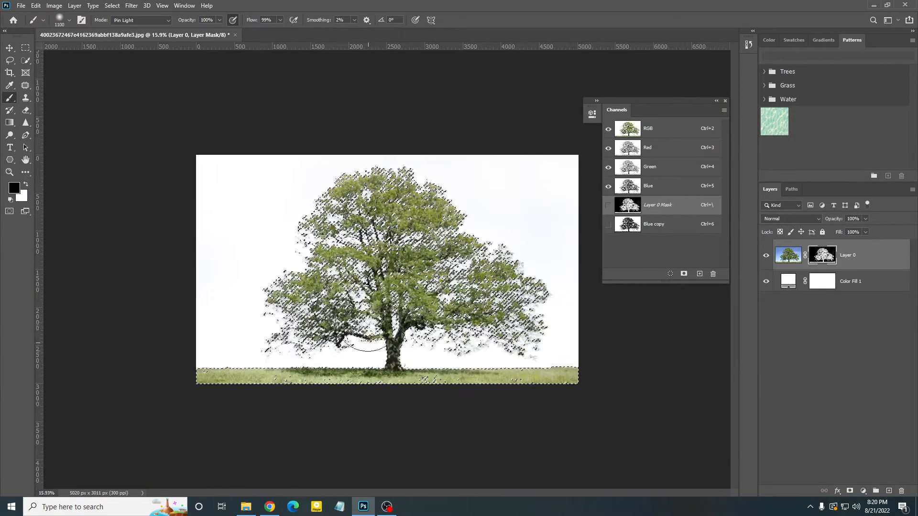
{"action": "mouse_move", "coordinate": [444, 299]}
{"action": "left_mouse_down"}
{"action": "mouse_move", "coordinate": [373, 286]}
{"action": "mouse_move", "coordinate": [497, 282]}
{"action": "left_mouse_up"}
{"action": "key", "text": "ctrl+z"}
{"action": "key", "text": "ctrl+z"}
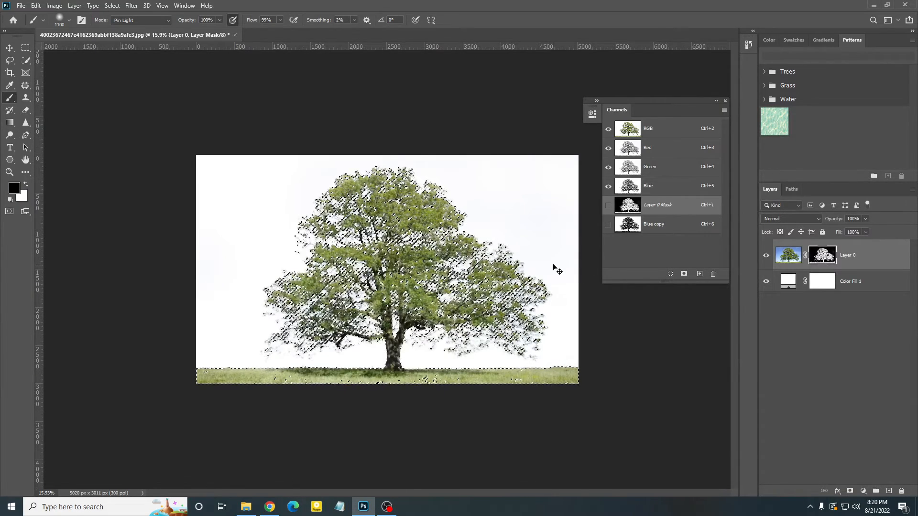
Step: Switch to the Move tool, deselect the layer and clear the active selection
{"action": "scroll", "coordinate": [553, 264], "scroll_direction": "down", "scroll_amount": 2}
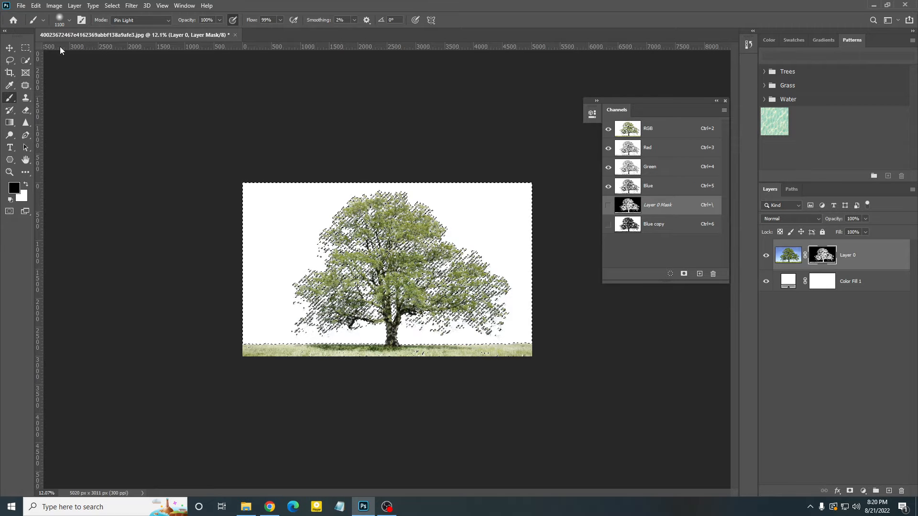
{"action": "left_click", "coordinate": [9, 48]}
{"action": "left_click", "coordinate": [239, 158]}
{"action": "scroll", "coordinate": [345, 232], "scroll_direction": "up", "scroll_amount": 2}
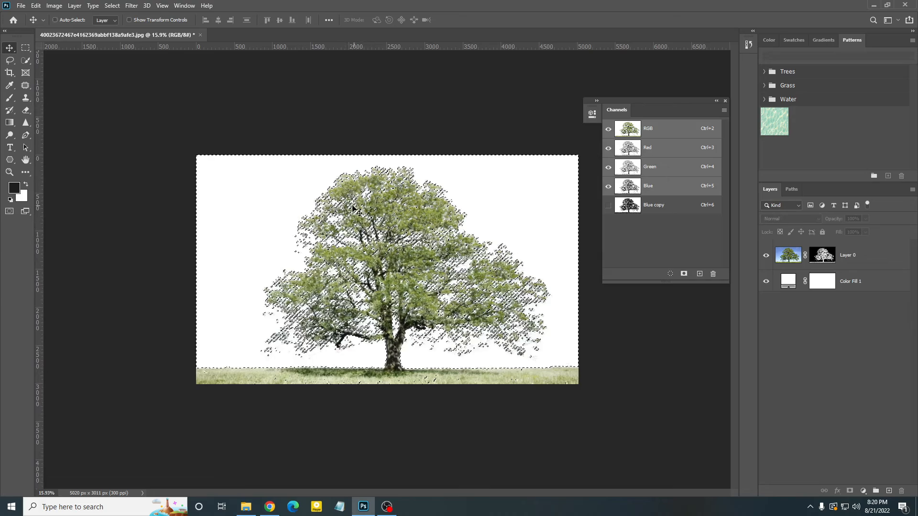
{"action": "key", "text": "ctrl+d"}
Step: Examine the masked foliage up close, compare it with the Blue copy channel, and return to Layer 0 in full colour
{"action": "scroll", "coordinate": [346, 232], "scroll_direction": "up", "scroll_amount": 2}
{"action": "scroll", "coordinate": [336, 209], "scroll_direction": "up", "scroll_amount": 2}
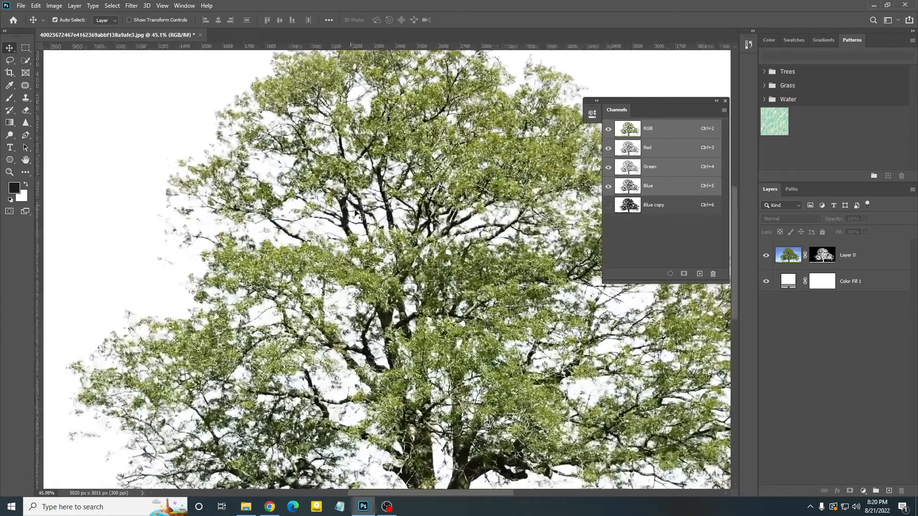
{"action": "scroll", "coordinate": [354, 210], "scroll_direction": "down", "scroll_amount": 1}
{"action": "scroll", "coordinate": [407, 172], "scroll_direction": "up", "scroll_amount": 5}
{"action": "scroll", "coordinate": [445, 129], "scroll_direction": "up", "scroll_amount": 2}
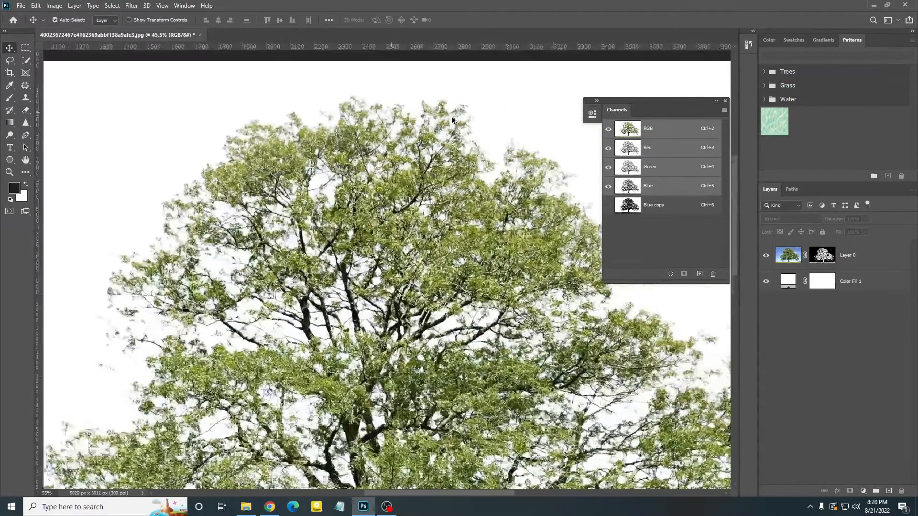
{"action": "left_click", "coordinate": [666, 210]}
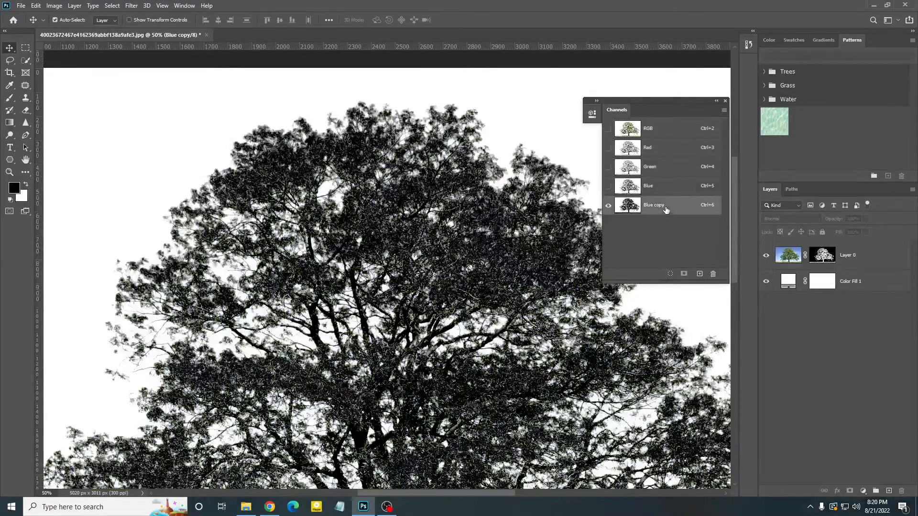
{"action": "scroll", "coordinate": [500, 153], "scroll_direction": "down", "scroll_amount": 3}
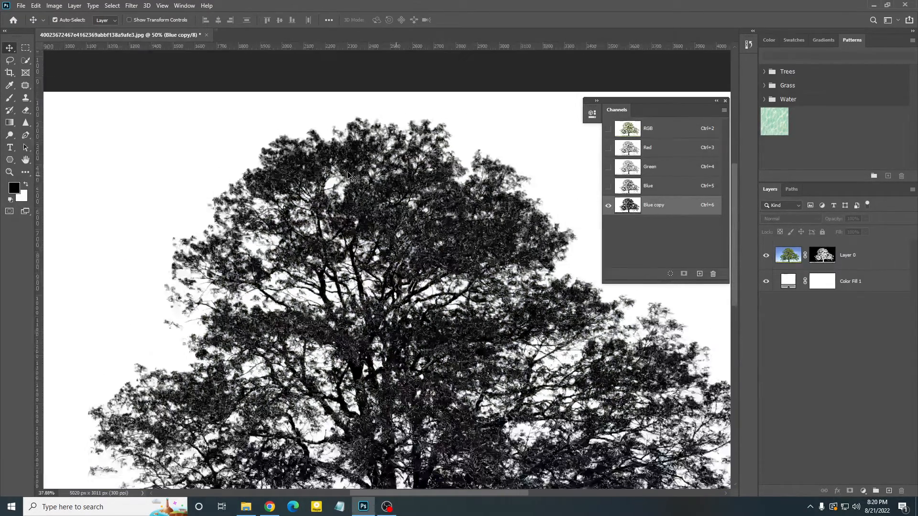
{"action": "scroll", "coordinate": [507, 172], "scroll_direction": "up", "scroll_amount": 3}
{"action": "scroll", "coordinate": [508, 175], "scroll_direction": "up", "scroll_amount": 3}
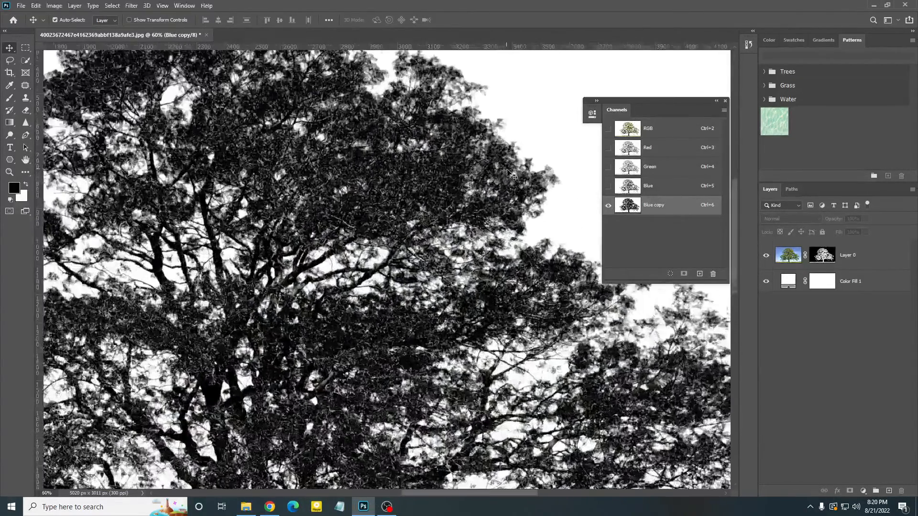
{"action": "scroll", "coordinate": [430, 194], "scroll_direction": "down", "scroll_amount": 1}
{"action": "left_click", "coordinate": [864, 254]}
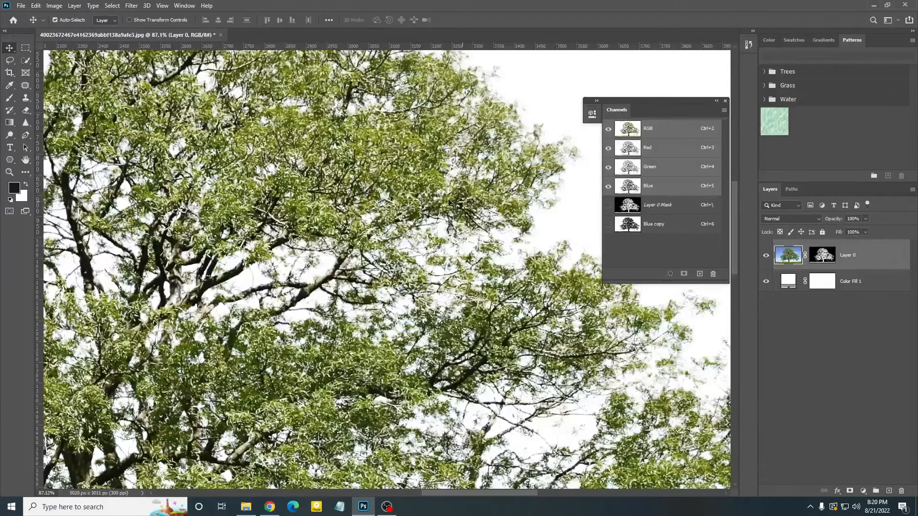
Step: Try black (000000) as the colour of Color Fill 1 behind the cut-out tree
{"action": "scroll", "coordinate": [423, 213], "scroll_direction": "down", "scroll_amount": 5}
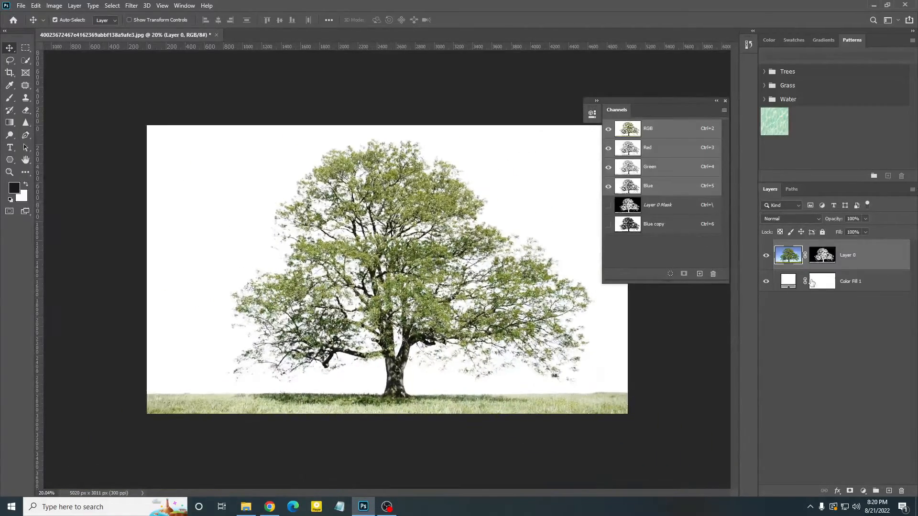
{"action": "double_click", "coordinate": [789, 281]}
{"action": "mouse_move", "coordinate": [650, 332]}
{"action": "left_mouse_down"}
{"action": "mouse_move", "coordinate": [633, 328]}
{"action": "mouse_move", "coordinate": [607, 381]}
{"action": "mouse_move", "coordinate": [624, 384]}
{"action": "mouse_move", "coordinate": [627, 375]}
{"action": "mouse_move", "coordinate": [624, 423]}
{"action": "left_mouse_up"}
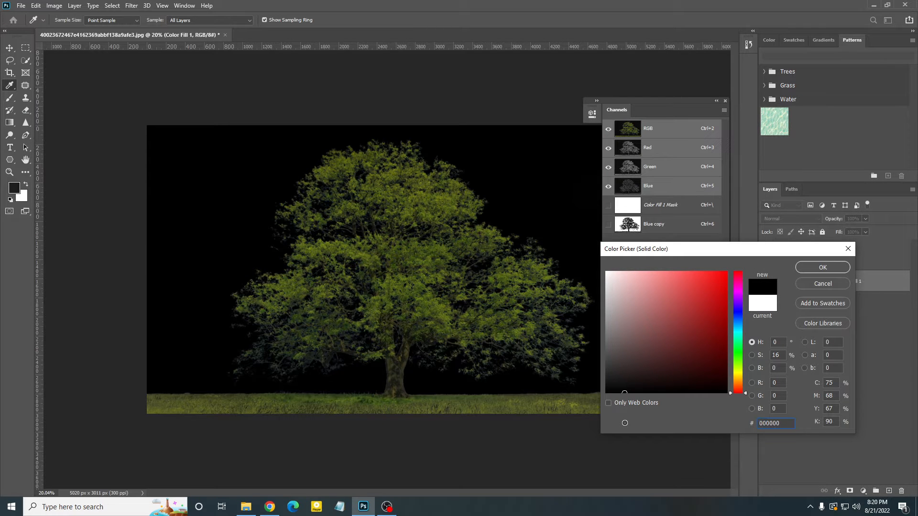
{"action": "mouse_move", "coordinate": [624, 423]}
{"action": "left_mouse_down"}
{"action": "mouse_move", "coordinate": [568, 423]}
{"action": "mouse_move", "coordinate": [636, 344]}
{"action": "mouse_move", "coordinate": [629, 379]}
{"action": "mouse_move", "coordinate": [738, 338]}
{"action": "mouse_move", "coordinate": [577, 406]}
{"action": "mouse_move", "coordinate": [593, 261]}
{"action": "mouse_move", "coordinate": [609, 272]}
{"action": "mouse_move", "coordinate": [573, 440]}
{"action": "left_mouse_up"}
{"action": "left_click_drag", "start_coordinate": [572, 441], "coordinate": [570, 404]}
{"action": "left_click_drag", "start_coordinate": [625, 394], "coordinate": [610, 403]}
{"action": "mouse_move", "coordinate": [555, 410]}
{"action": "left_mouse_down"}
{"action": "mouse_move", "coordinate": [655, 382]}
{"action": "mouse_move", "coordinate": [604, 419]}
{"action": "mouse_move", "coordinate": [594, 414]}
{"action": "left_mouse_up"}
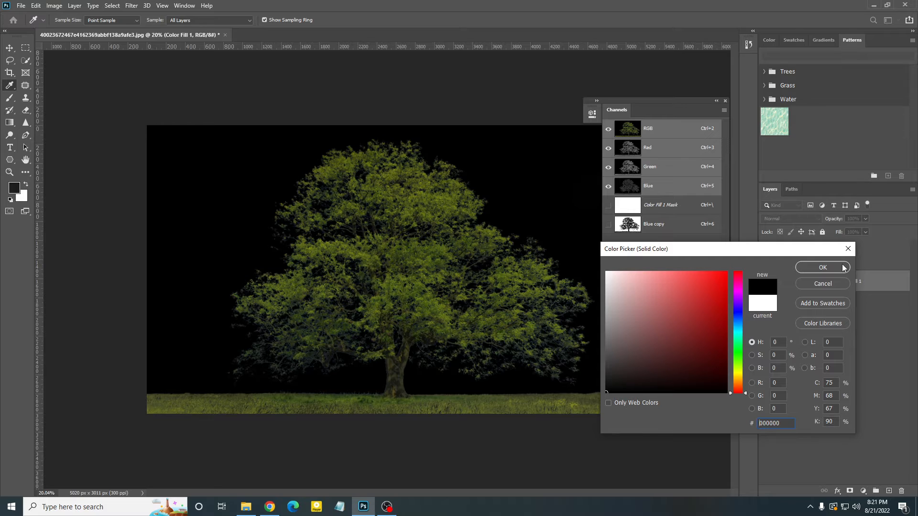
Step: Return the Color Fill 1 colour to white (ffffff) and confirm it
{"action": "mouse_move", "coordinate": [631, 287]}
{"action": "left_mouse_down"}
{"action": "mouse_move", "coordinate": [595, 248]}
{"action": "mouse_move", "coordinate": [635, 358]}
{"action": "mouse_move", "coordinate": [589, 413]}
{"action": "mouse_move", "coordinate": [612, 282]}
{"action": "mouse_move", "coordinate": [592, 264]}
{"action": "mouse_move", "coordinate": [617, 269]}
{"action": "mouse_move", "coordinate": [342, 244]}
{"action": "left_mouse_up"}
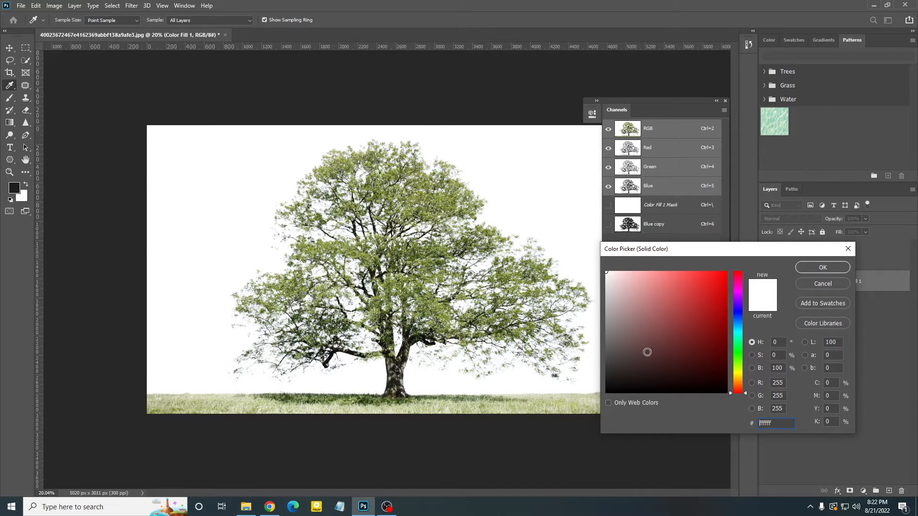
{"action": "mouse_move", "coordinate": [611, 279]}
{"action": "left_mouse_down"}
{"action": "mouse_move", "coordinate": [597, 404]}
{"action": "mouse_move", "coordinate": [709, 322]}
{"action": "mouse_move", "coordinate": [735, 266]}
{"action": "mouse_move", "coordinate": [727, 363]}
{"action": "mouse_move", "coordinate": [617, 321]}
{"action": "mouse_move", "coordinate": [606, 272]}
{"action": "left_mouse_up"}
{"action": "left_click", "coordinate": [799, 269]}
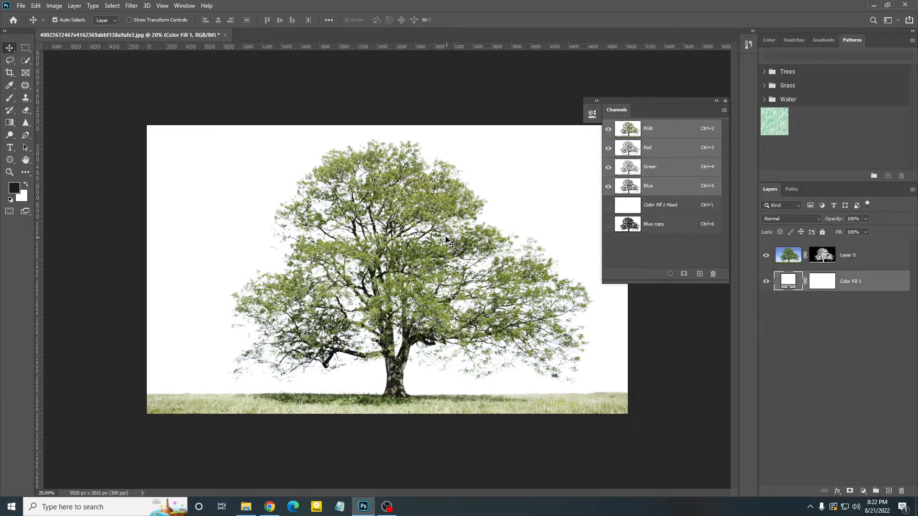
Step: Examine the cut-out foliage against the white background up close and collapse the Channels panel
{"action": "scroll", "coordinate": [382, 186], "scroll_direction": "up", "scroll_amount": 2}
{"action": "scroll", "coordinate": [365, 163], "scroll_direction": "up", "scroll_amount": 1}
{"action": "scroll", "coordinate": [293, 127], "scroll_direction": "down", "scroll_amount": 2}
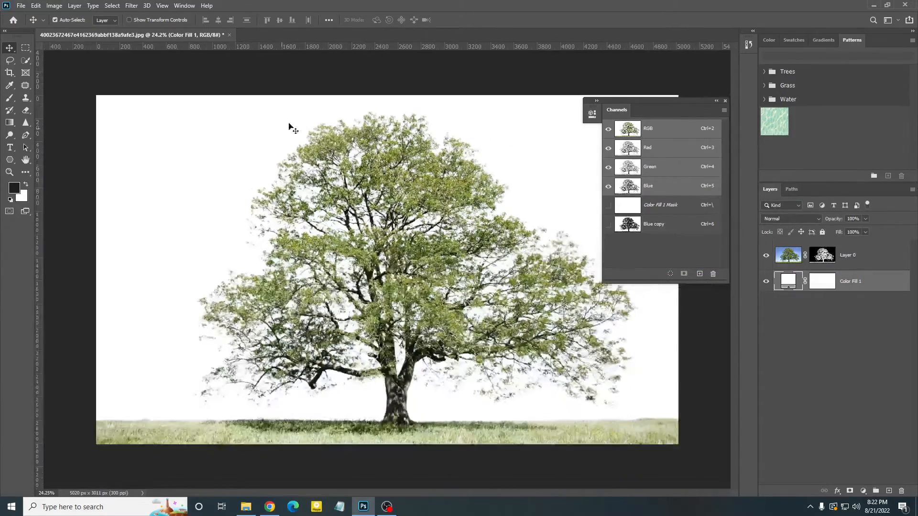
{"action": "scroll", "coordinate": [517, 192], "scroll_direction": "up", "scroll_amount": 2}
{"action": "scroll", "coordinate": [513, 190], "scroll_direction": "up", "scroll_amount": 2}
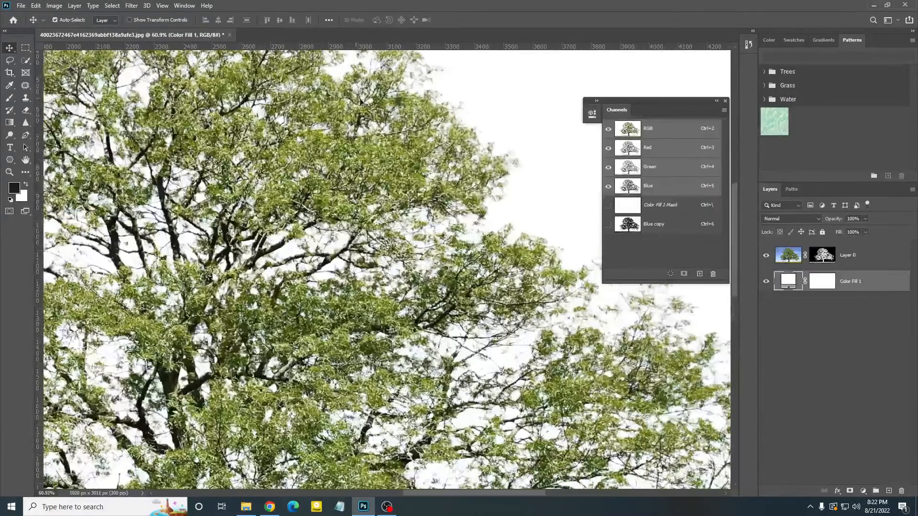
{"action": "scroll", "coordinate": [512, 190], "scroll_direction": "down", "scroll_amount": 4}
{"action": "left_click", "coordinate": [717, 101]}
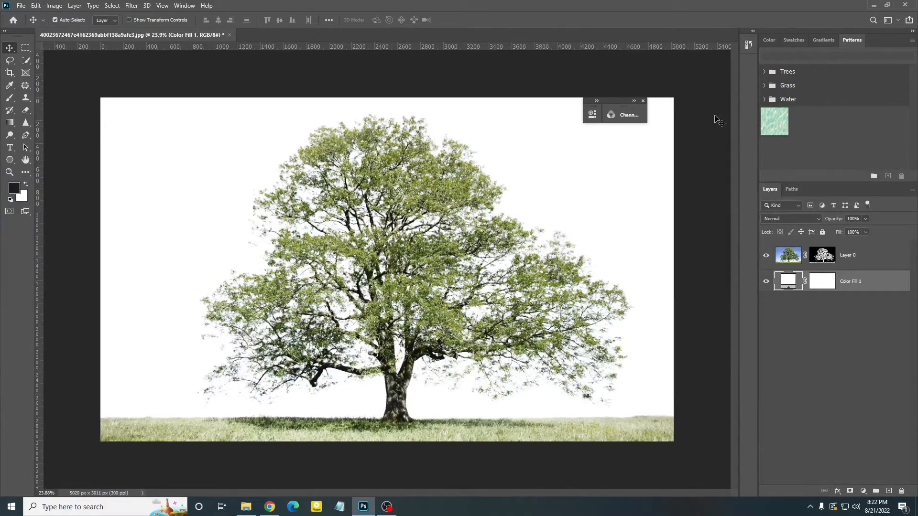
Step: Load Layer 0's mask as a selection and view the mask on its own before returning to the image
{"action": "left_click", "coordinate": [827, 262]}
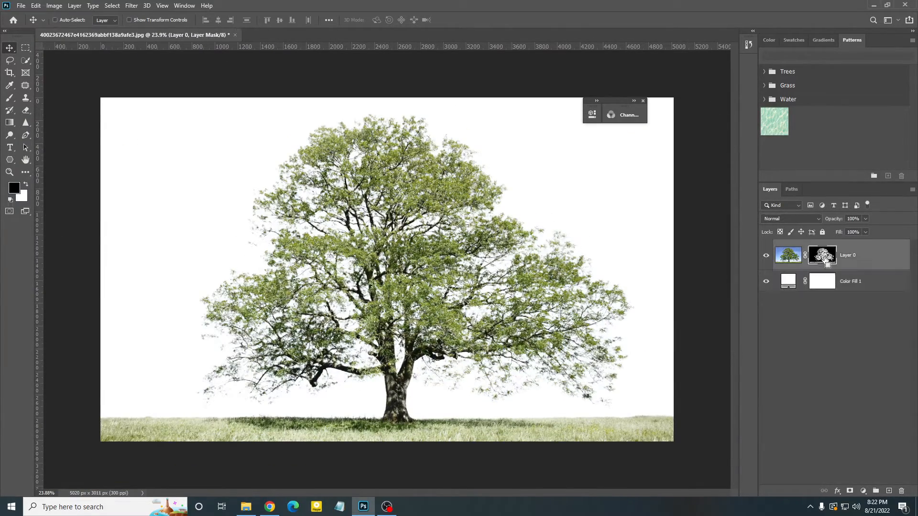
{"action": "left_click", "coordinate": [826, 261], "text": "ctrl"}
{"action": "left_click", "coordinate": [831, 259], "text": "alt"}
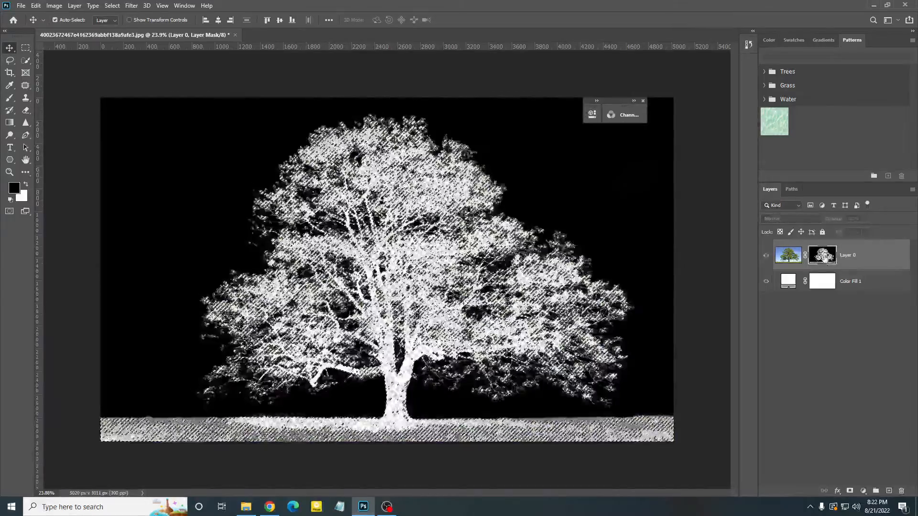
{"action": "left_click", "coordinate": [827, 257], "text": "alt"}
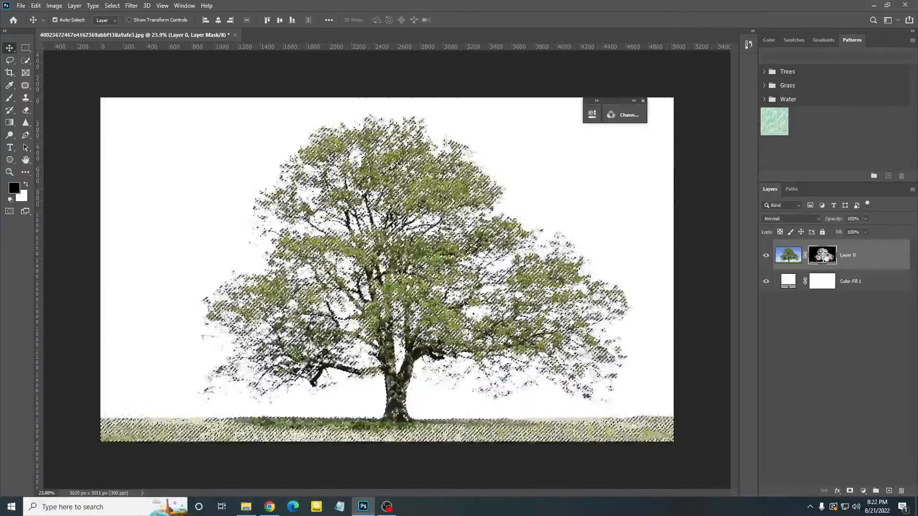
Step: Disable Layer 0's layer mask, clear the selection and look over the original tree photo
{"action": "left_click", "coordinate": [825, 257], "text": "shift"}
{"action": "key", "text": "ctrl+minus"}
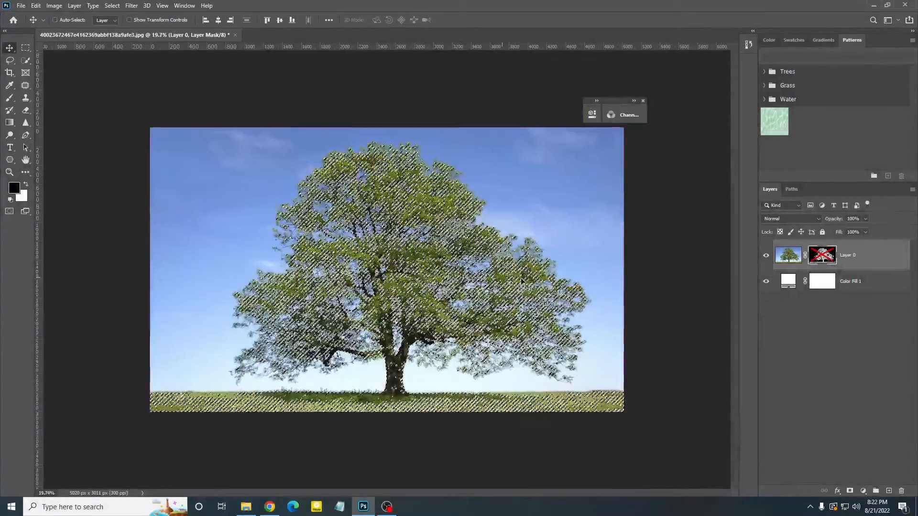
{"action": "key", "text": "ctrl+d"}
{"action": "key", "text": "ctrl+plus"}
{"action": "key", "text": "ctrl+plus"}
{"action": "scroll", "coordinate": [413, 240], "scroll_direction": "down", "scroll_amount": 3}
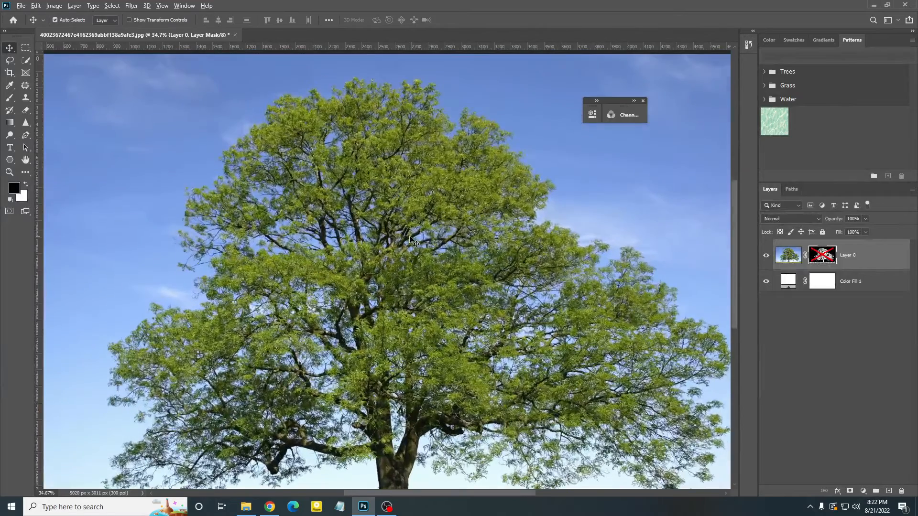
Step: Try removing Layer 0's mask by applying it to the layer, and undo the change
{"action": "right_click", "coordinate": [819, 257]}
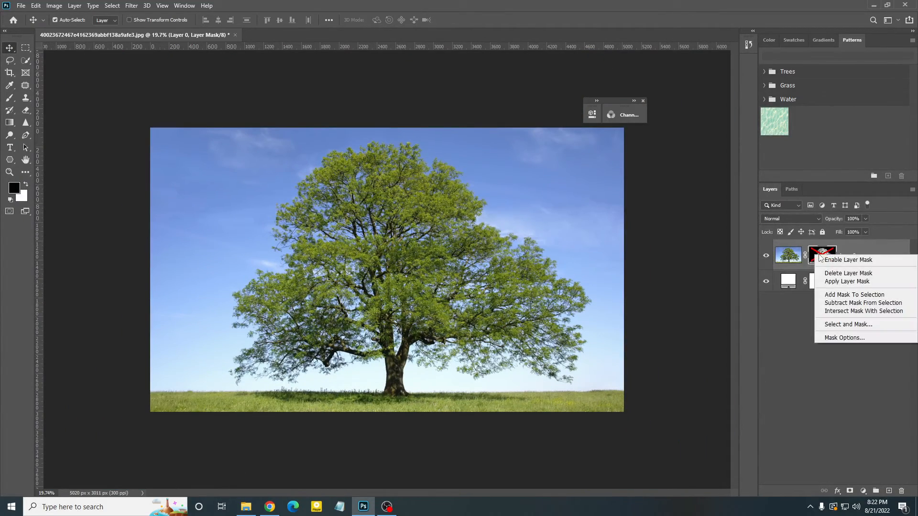
{"action": "key", "text": "Escape"}
{"action": "left_click_drag", "start_coordinate": [823, 258], "coordinate": [902, 491]}
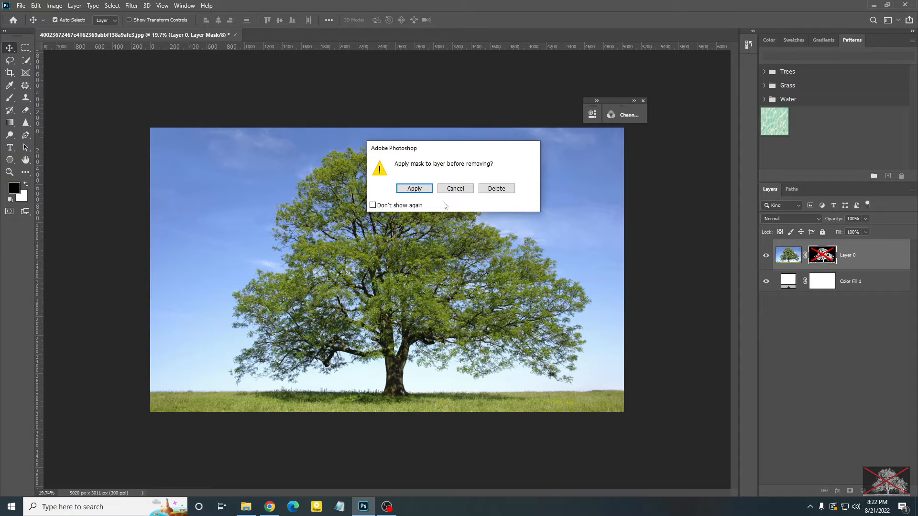
{"action": "left_click", "coordinate": [421, 190]}
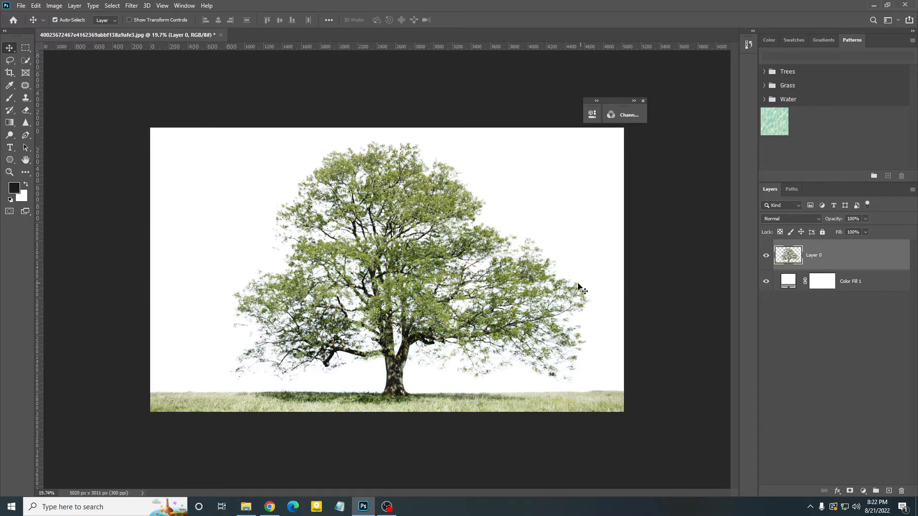
{"action": "key", "text": "ctrl+z"}
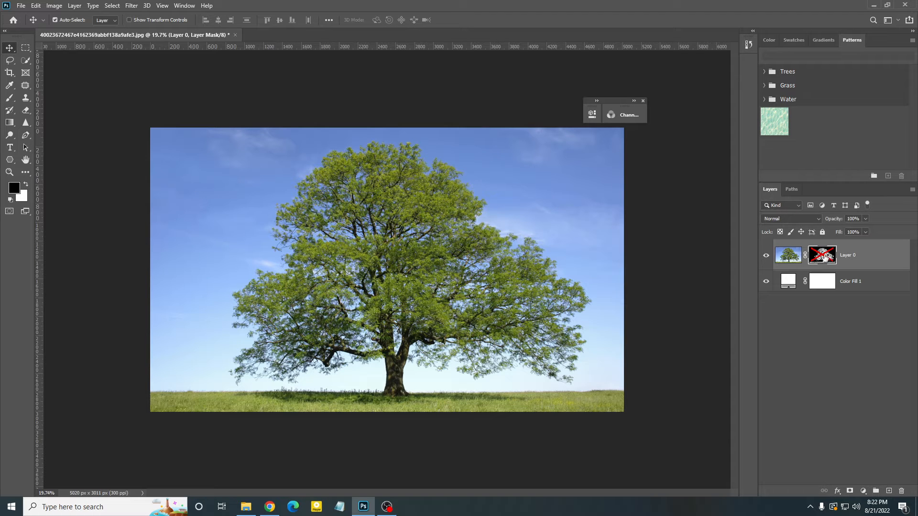
Step: Try deleting Layer 0, look at the desktop, and return to the document with the layer restored
{"action": "key", "text": "Delete"}
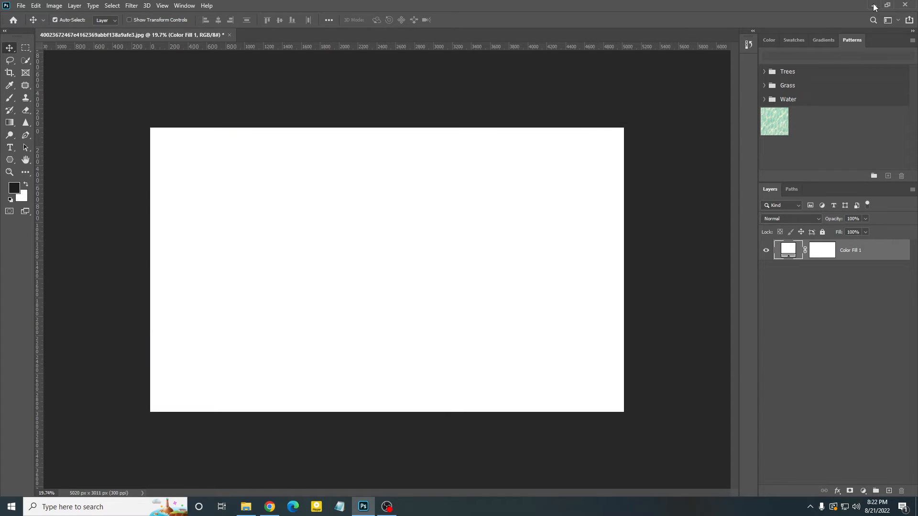
{"action": "left_click", "coordinate": [874, 6]}
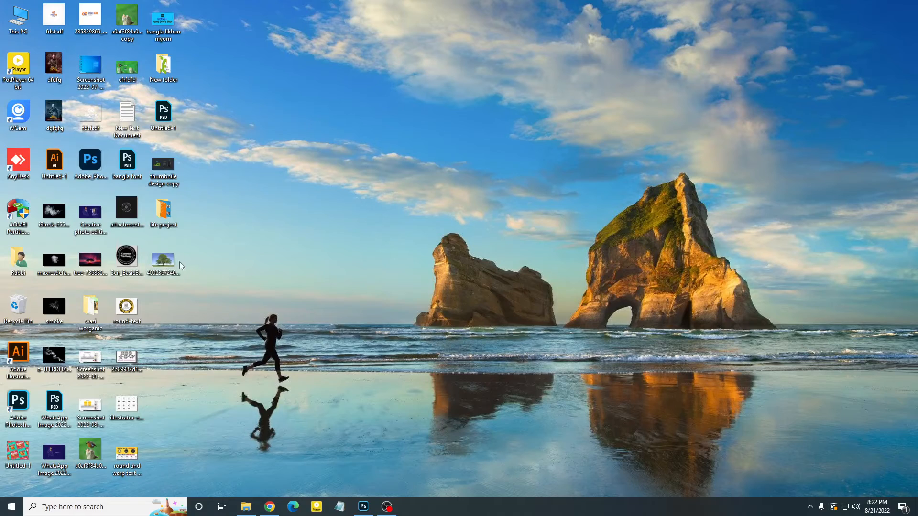
{"action": "left_click", "coordinate": [363, 506]}
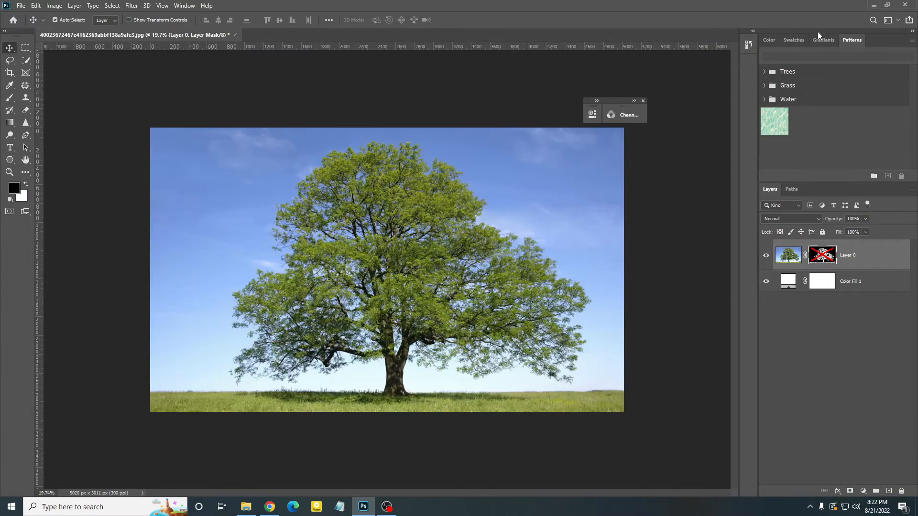
Step: Place the original tree photo from the desktop into the document as a new top layer and commit it
{"action": "left_click", "coordinate": [873, 6]}
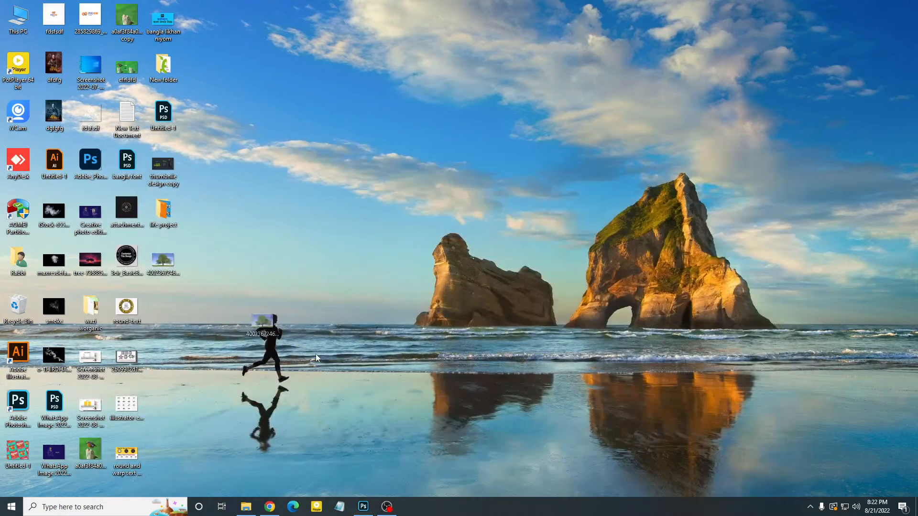
{"action": "left_click", "coordinate": [363, 506]}
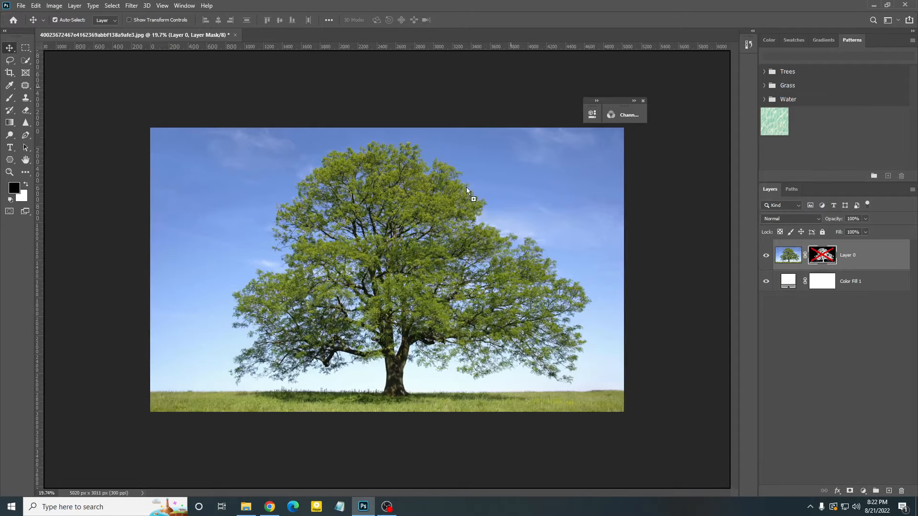
{"action": "key", "text": "ctrl+t"}
{"action": "key", "text": "Return"}
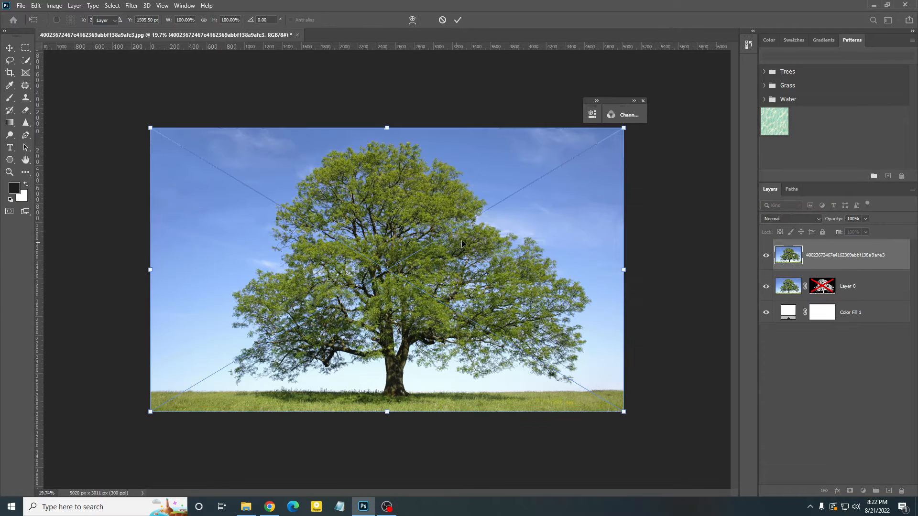
Step: Re-enable Layer 0's mask, hide Layer 0 and select the newly placed tree layer
{"action": "left_click", "coordinate": [824, 290]}
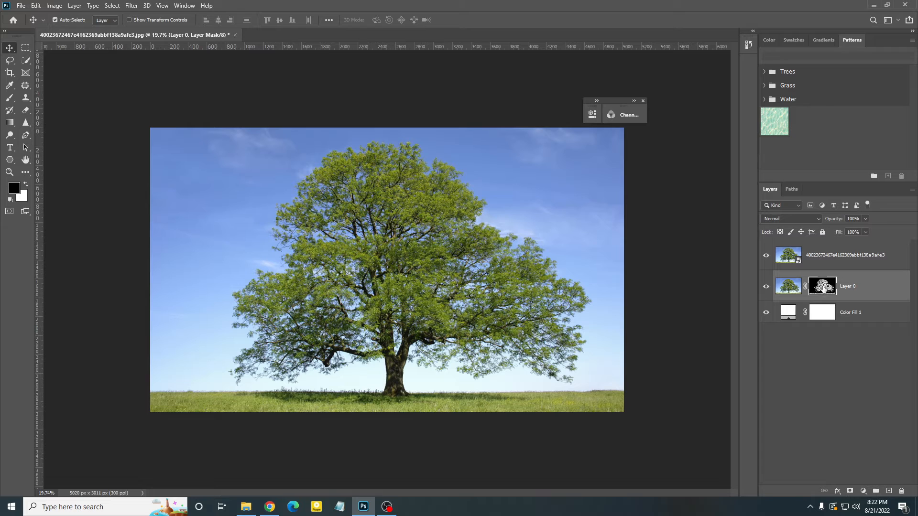
{"action": "left_click", "coordinate": [767, 288]}
{"action": "left_click", "coordinate": [766, 286]}
{"action": "left_click", "coordinate": [829, 255]}
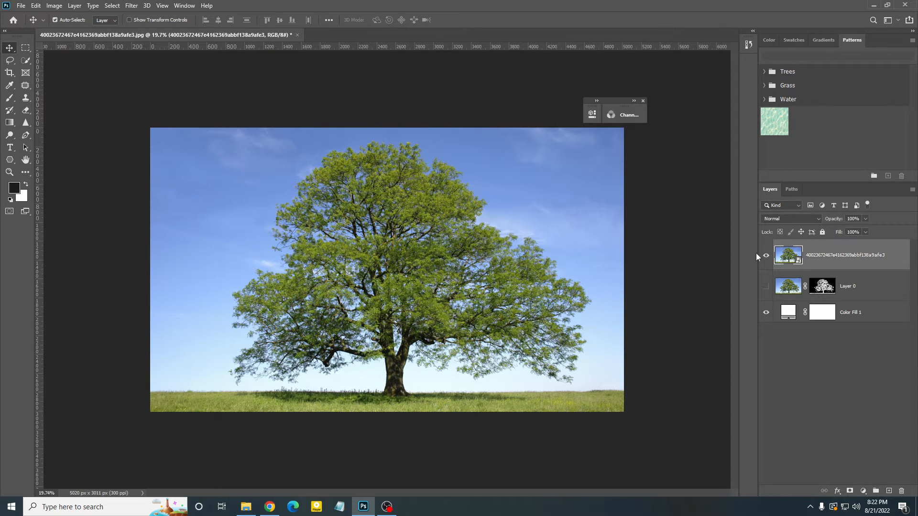
Step: Darken the Blue copy channel with Levels, setting the black input level to 51
{"action": "left_click", "coordinate": [610, 115]}
{"action": "left_click", "coordinate": [537, 207]}
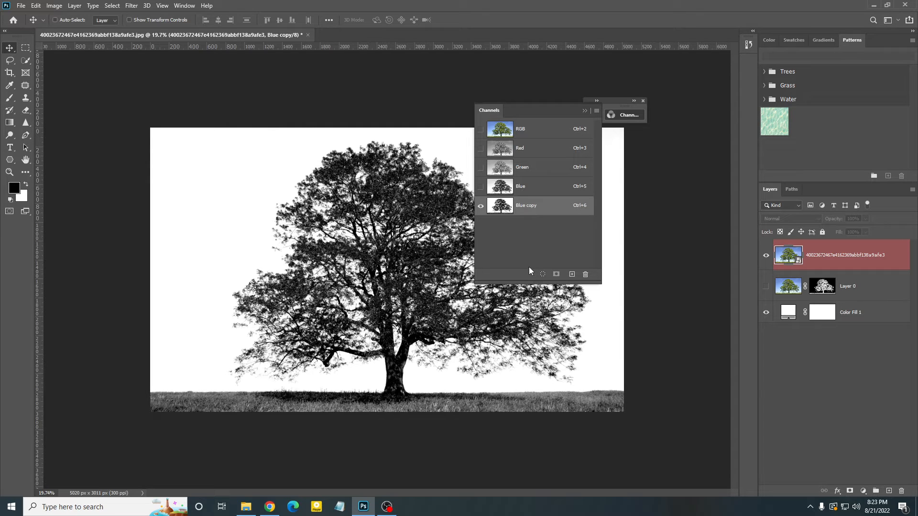
{"action": "key", "text": "ctrl+l"}
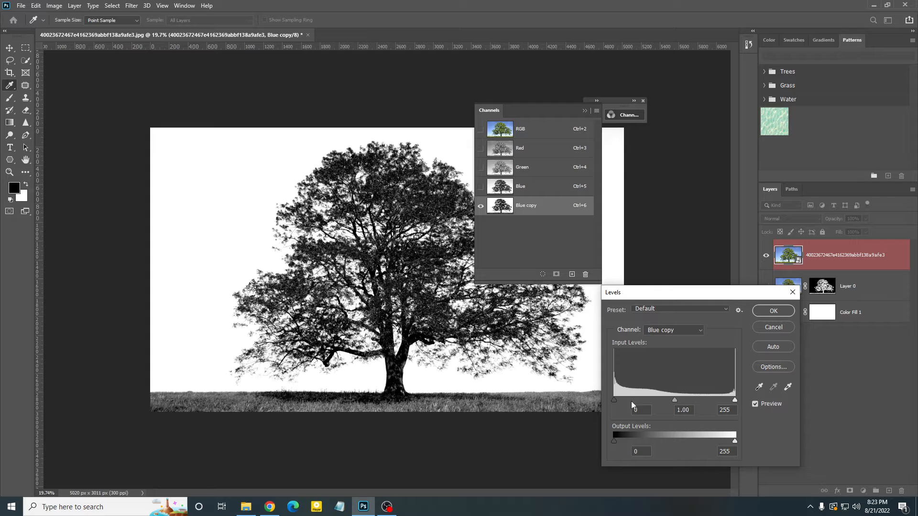
{"action": "left_click_drag", "start_coordinate": [614, 401], "coordinate": [639, 404]}
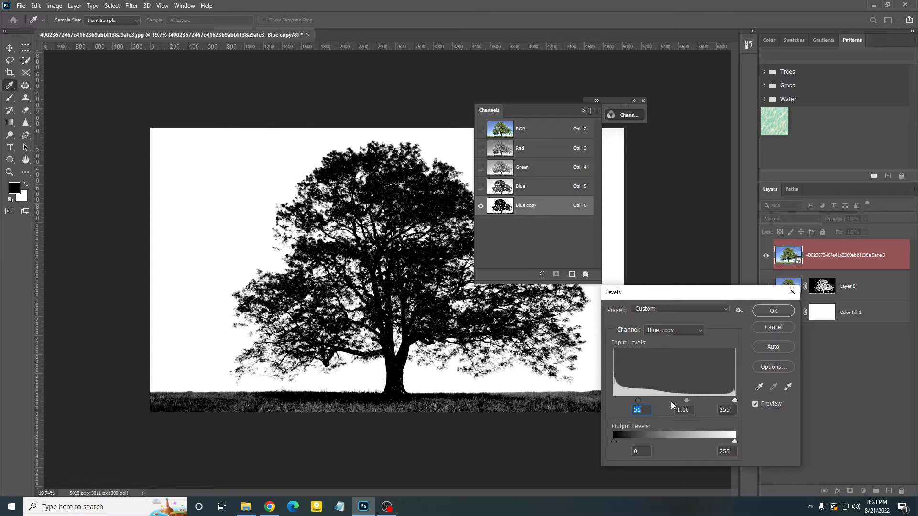
{"action": "left_click", "coordinate": [774, 311]}
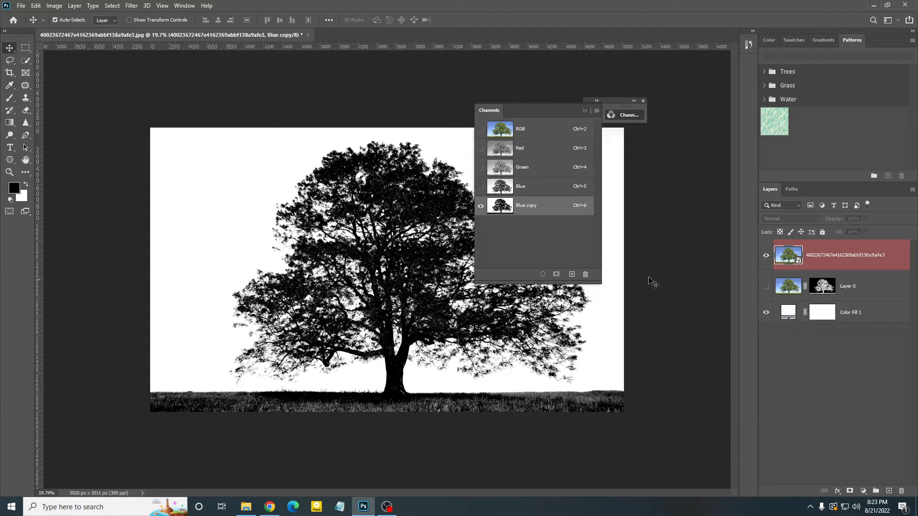
Step: Load the Blue copy channel as a selection and return to the RGB composite
{"action": "left_click", "coordinate": [542, 273]}
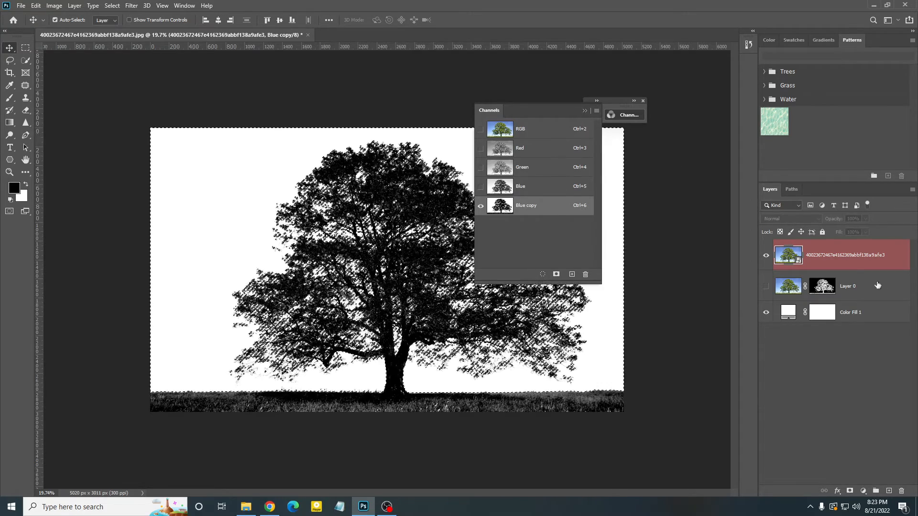
{"action": "left_click", "coordinate": [579, 129]}
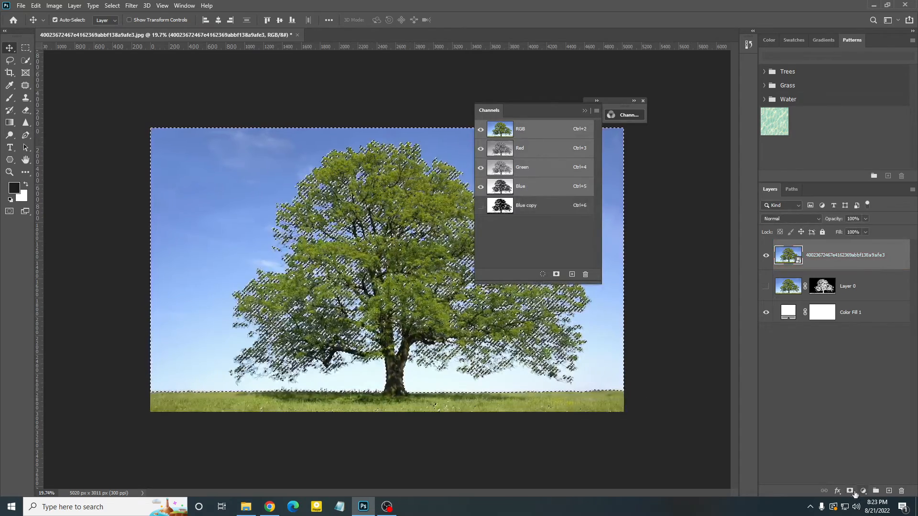
Step: Try masking the placed tree layer with the sky selection, and undo the added masks
{"action": "left_click", "coordinate": [849, 491]}
{"action": "left_click", "coordinate": [850, 491]}
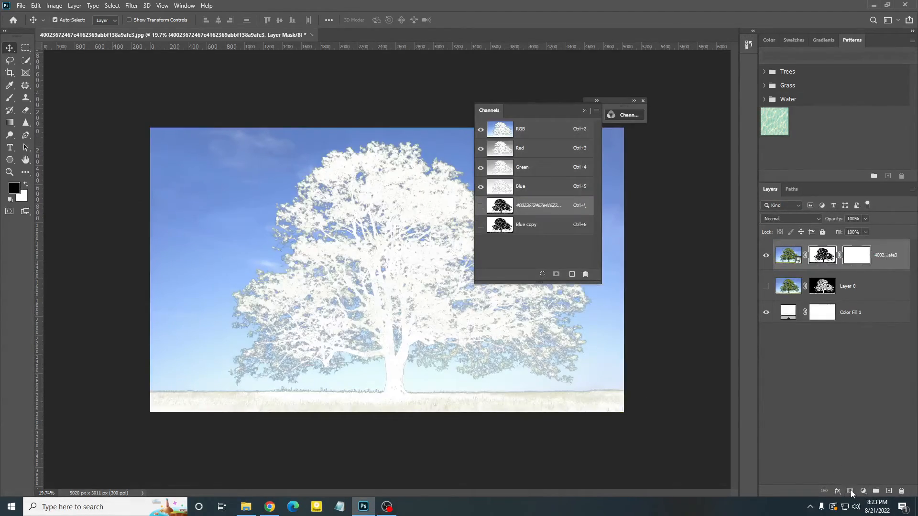
{"action": "key", "text": "ctrl+z"}
{"action": "key", "text": "ctrl+z"}
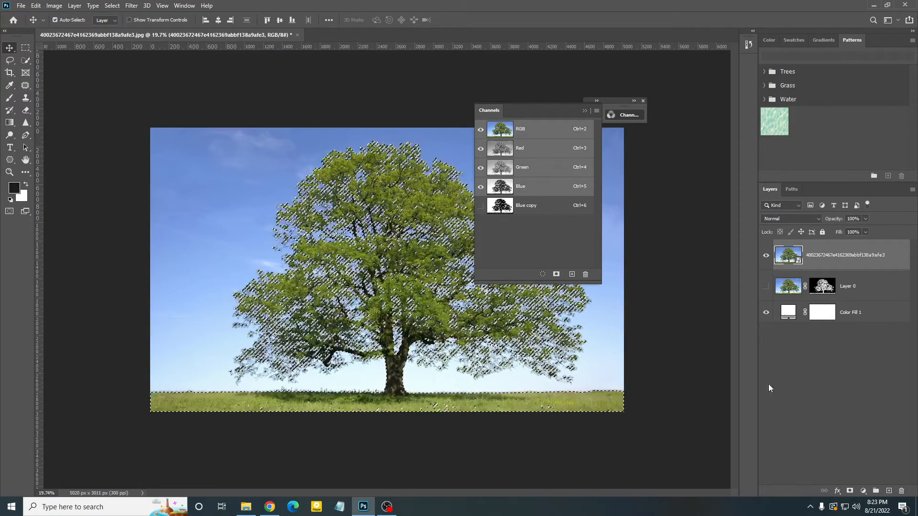
Step: Invert the sky selection, add it as a layer mask on the placed tree layer, and collapse the Channels panel
{"action": "left_click", "coordinate": [849, 491]}
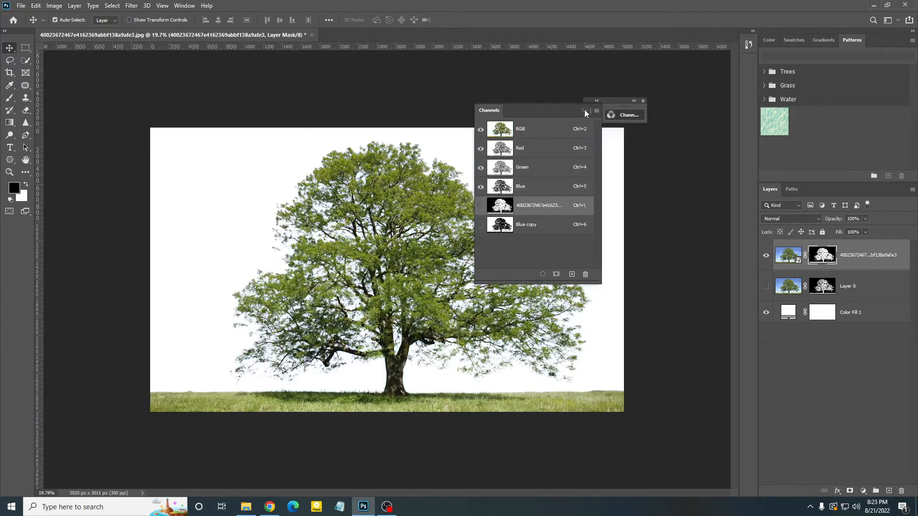
{"action": "left_click", "coordinate": [585, 111]}
{"action": "key", "text": "ctrl+0"}
{"action": "scroll", "coordinate": [398, 225], "scroll_direction": "up", "scroll_amount": 2}
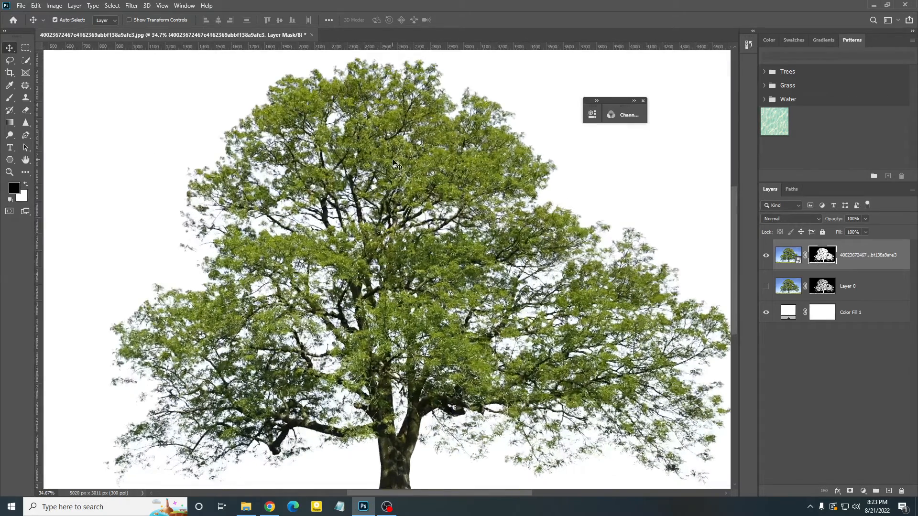
Step: Compare the placed photo's cutout with the Layer 0 cutout by toggling their visibility, leaving only the placed photo's cutout shown
{"action": "scroll", "coordinate": [388, 148], "scroll_direction": "down", "scroll_amount": 2}
{"action": "scroll", "coordinate": [391, 151], "scroll_direction": "up", "scroll_amount": 1}
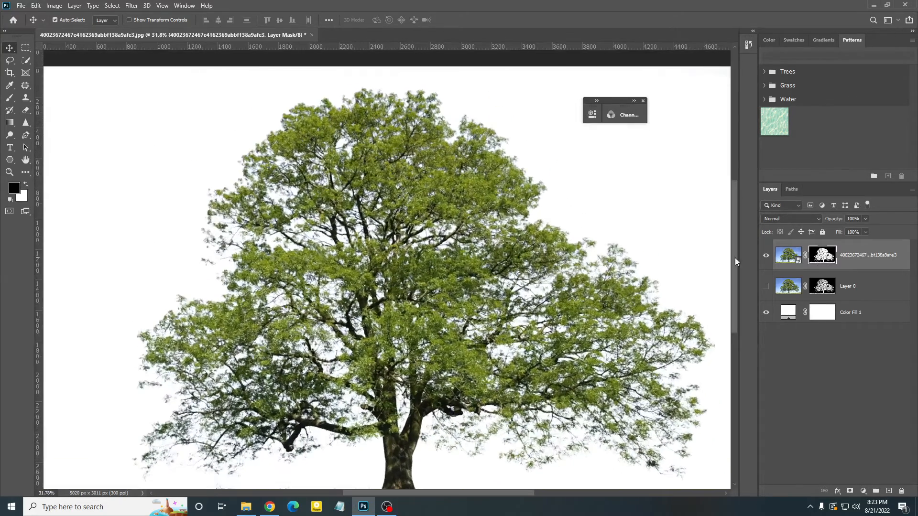
{"action": "left_click", "coordinate": [766, 258]}
{"action": "scroll", "coordinate": [521, 191], "scroll_direction": "down", "scroll_amount": 2}
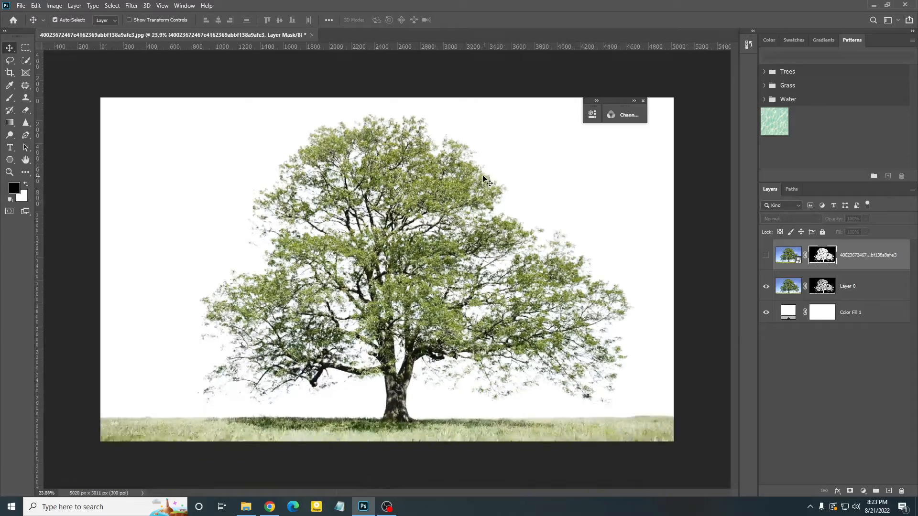
{"action": "scroll", "coordinate": [521, 192], "scroll_direction": "up", "scroll_amount": 2}
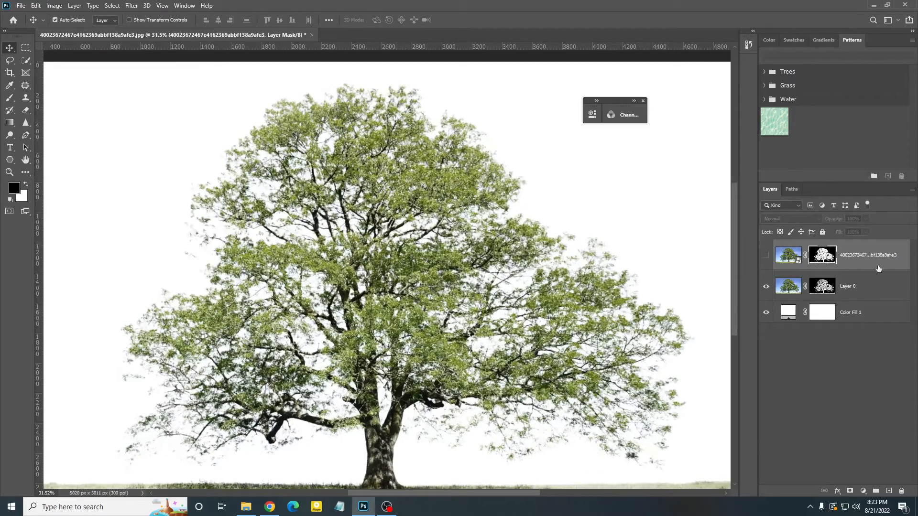
{"action": "left_click", "coordinate": [766, 257]}
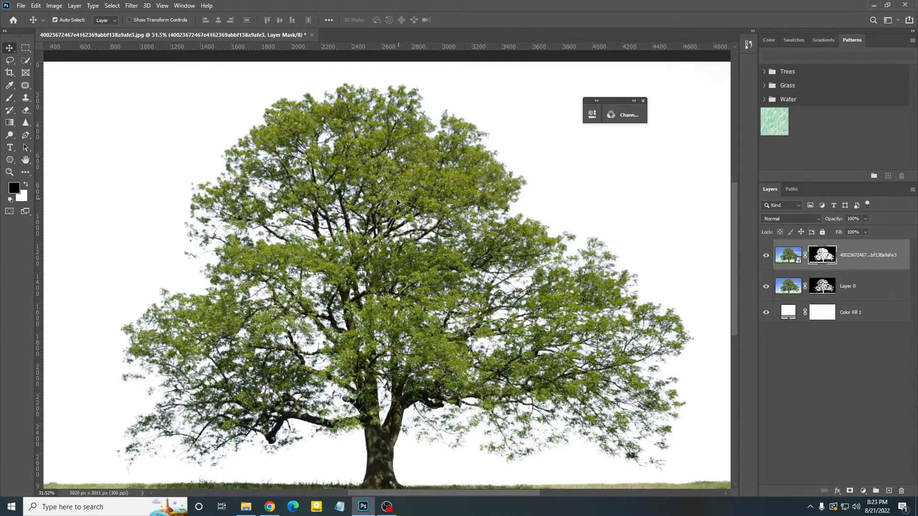
{"action": "scroll", "coordinate": [406, 230], "scroll_direction": "down", "scroll_amount": 2}
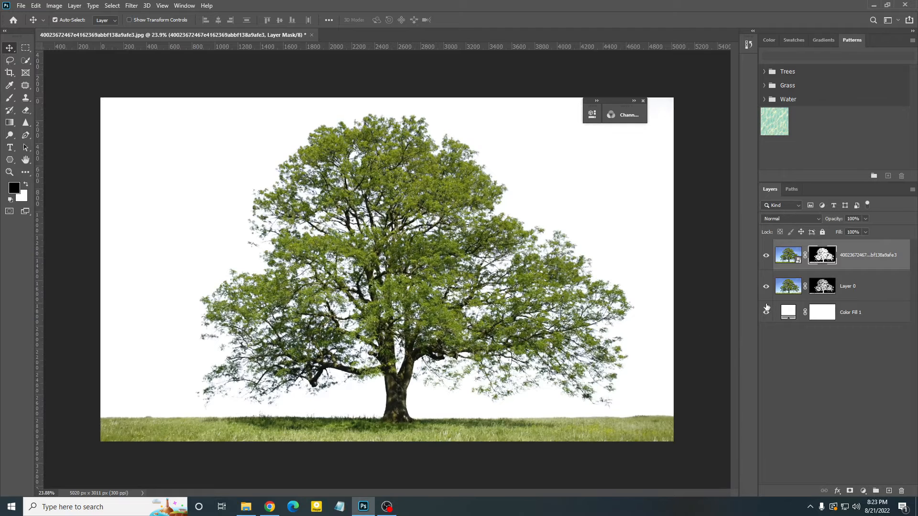
{"action": "left_click", "coordinate": [767, 288]}
Step: Change the Color Fill 1 background colour to black (000000)
{"action": "left_click", "coordinate": [787, 314]}
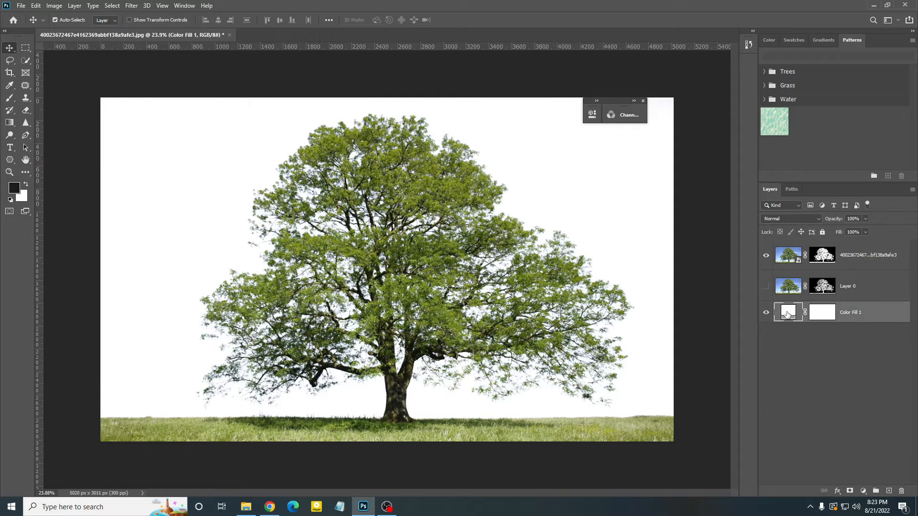
{"action": "left_click", "coordinate": [790, 256]}
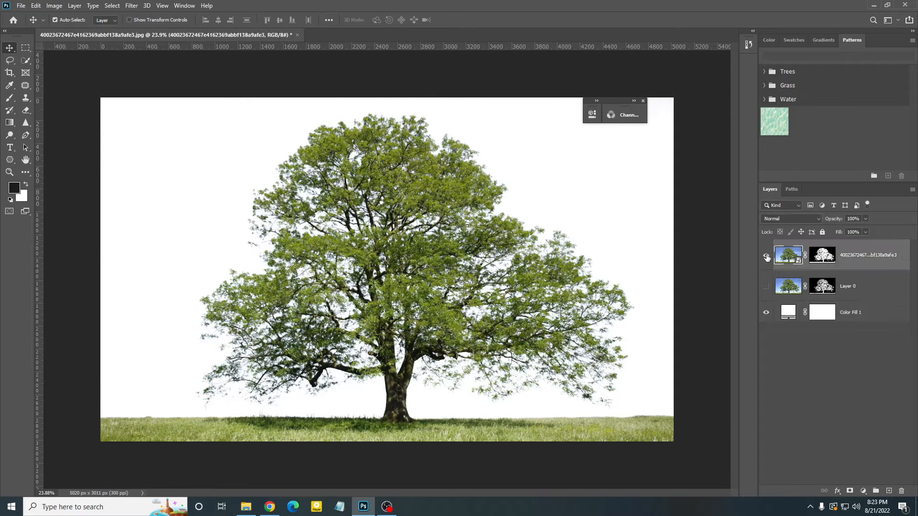
{"action": "double_click", "coordinate": [790, 313]}
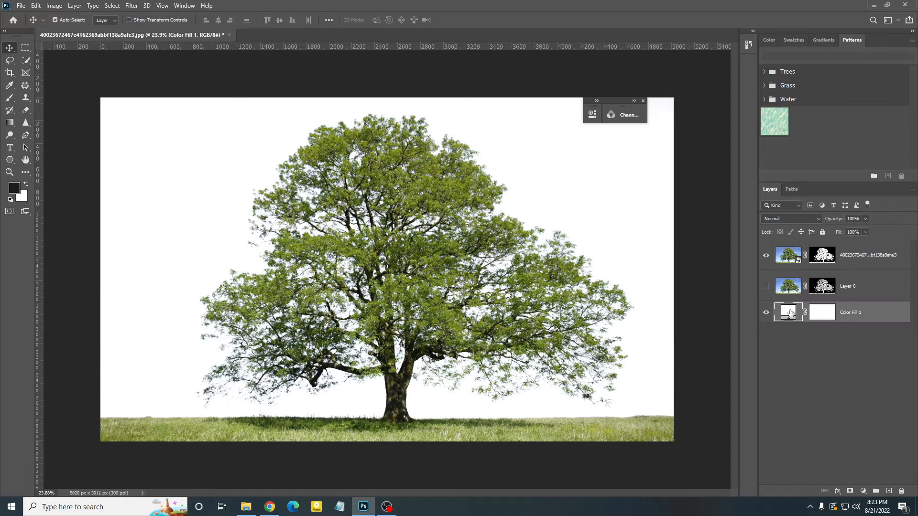
{"action": "left_click_drag", "start_coordinate": [676, 354], "coordinate": [550, 418]}
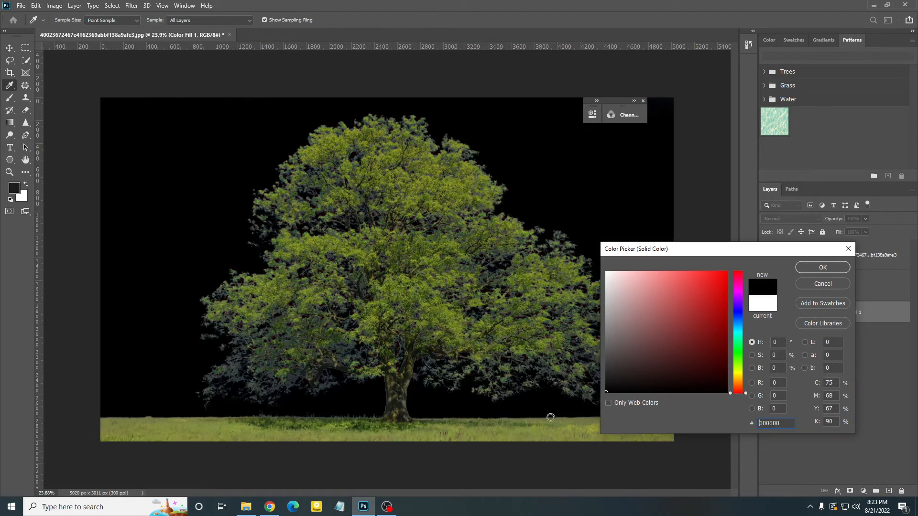
{"action": "left_click", "coordinate": [823, 267]}
Step: Examine the tree cutout's leaf edges and crown against the black background for leftover sky fringing
{"action": "scroll", "coordinate": [409, 121], "scroll_direction": "up", "scroll_amount": 5}
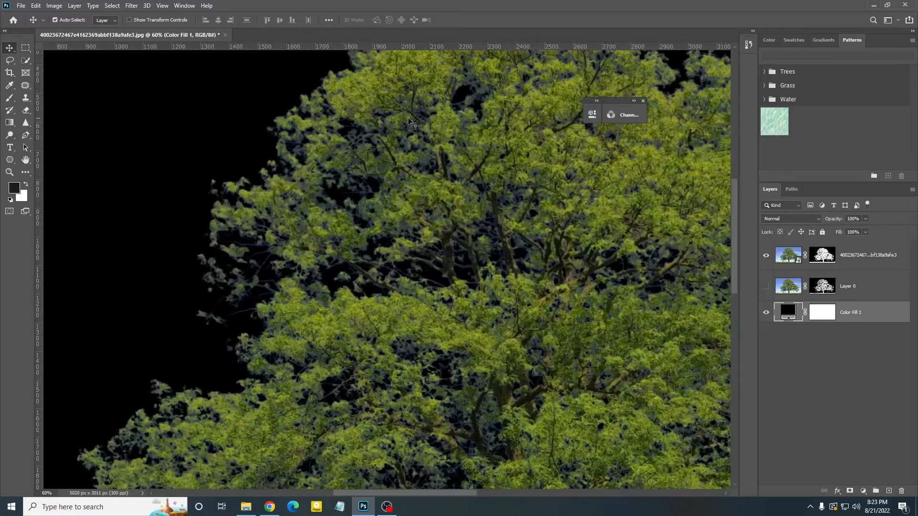
{"action": "left_click_drag", "start_coordinate": [411, 123], "coordinate": [270, 258]}
{"action": "scroll", "coordinate": [537, 171], "scroll_direction": "up", "scroll_amount": 2}
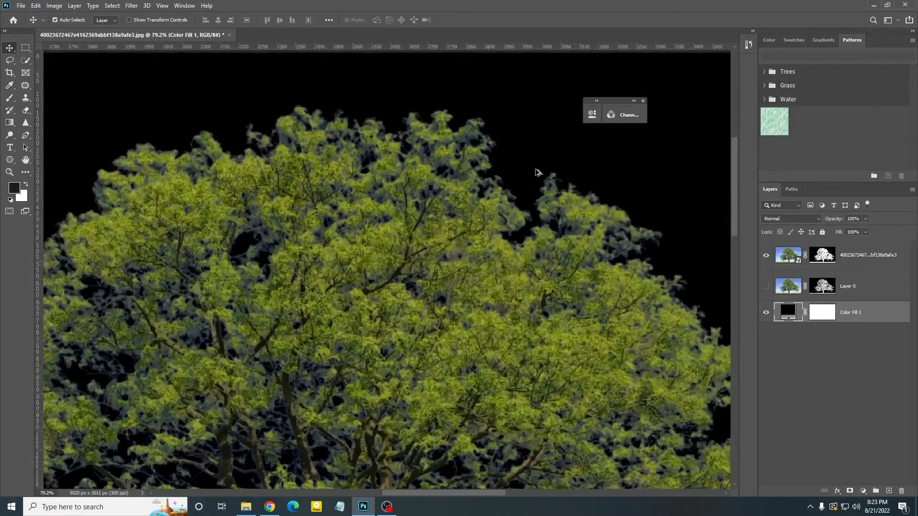
{"action": "scroll", "coordinate": [537, 171], "scroll_direction": "down", "scroll_amount": 3}
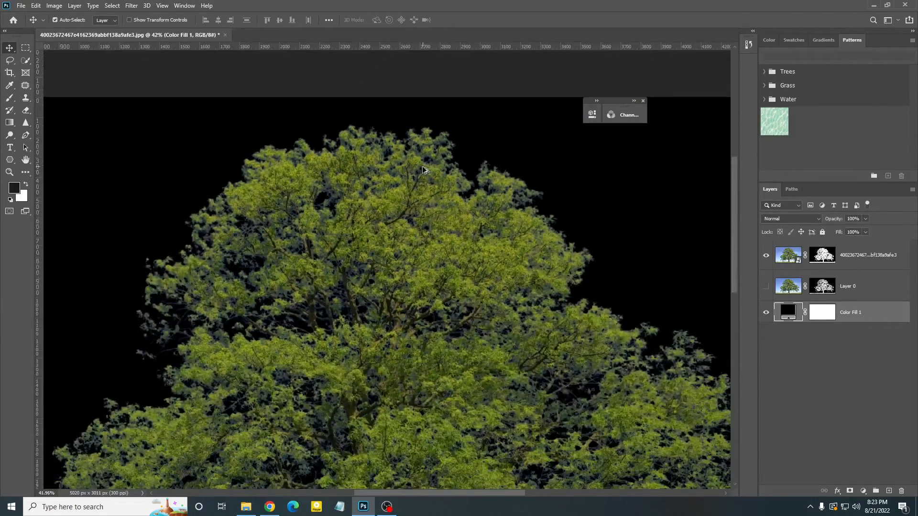
{"action": "scroll", "coordinate": [423, 165], "scroll_direction": "down", "scroll_amount": 4}
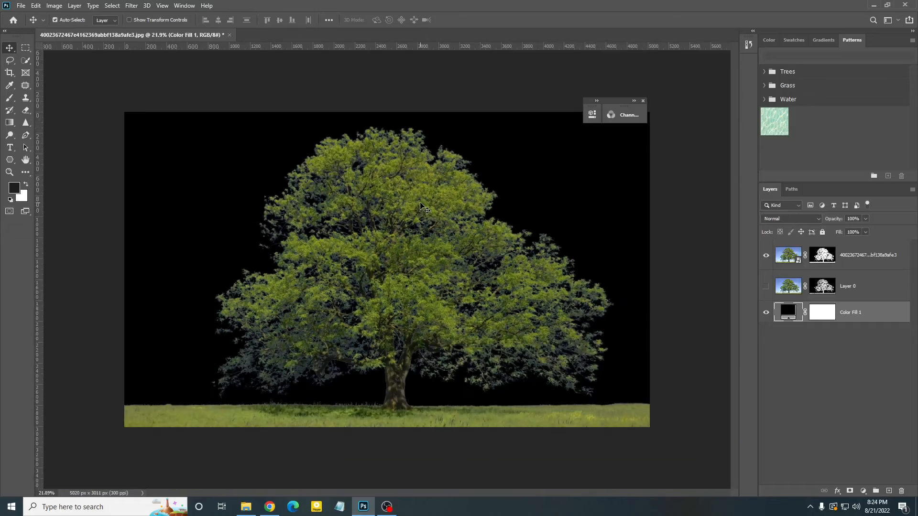
{"action": "scroll", "coordinate": [419, 220], "scroll_direction": "up", "scroll_amount": 2}
{"action": "left_click", "coordinate": [386, 507]}
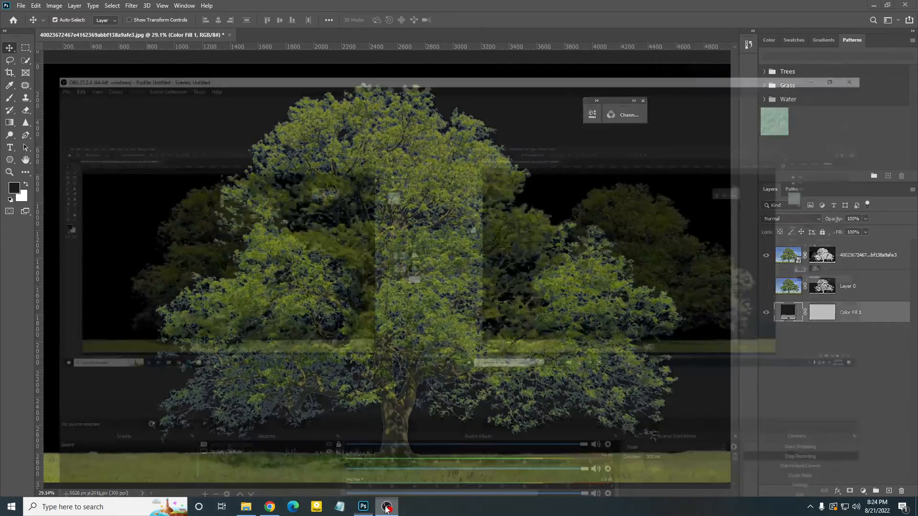
{"action": "left_click", "coordinate": [388, 509]}
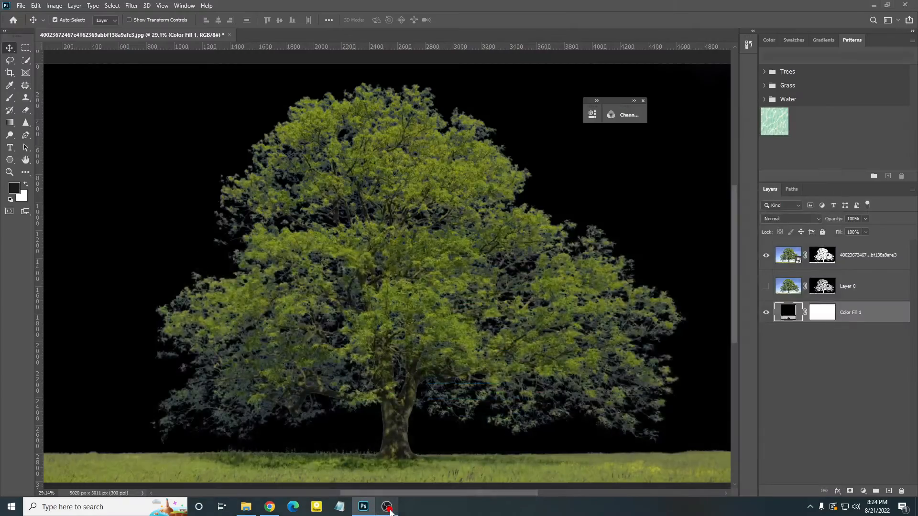
{"action": "left_click", "coordinate": [387, 508]}
{"action": "left_click", "coordinate": [387, 508]}
Step: Compare both tree cutouts on the black background by showing them alternately, ending with only Layer 0 shown
{"action": "scroll", "coordinate": [717, 210], "scroll_direction": "up", "scroll_amount": 1}
{"action": "left_click", "coordinate": [766, 257]}
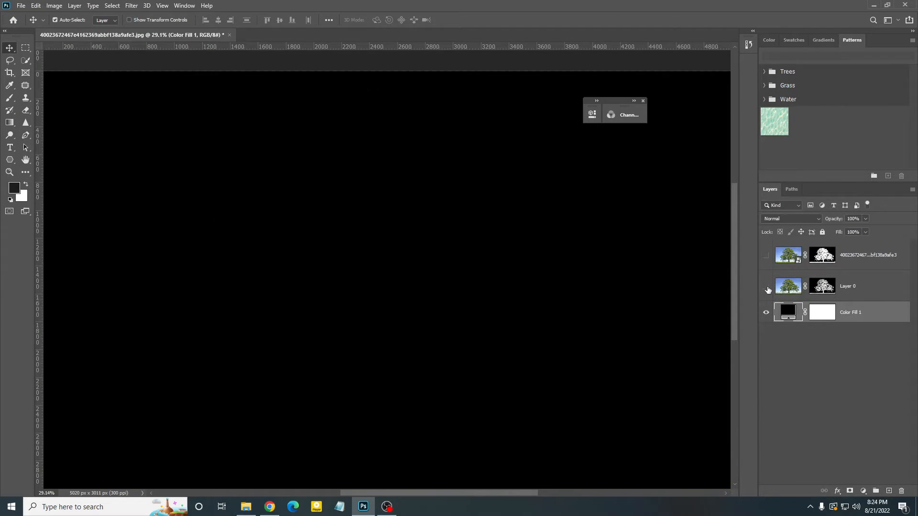
{"action": "left_click", "coordinate": [766, 287]}
{"action": "scroll", "coordinate": [454, 267], "scroll_direction": "down", "scroll_amount": 2}
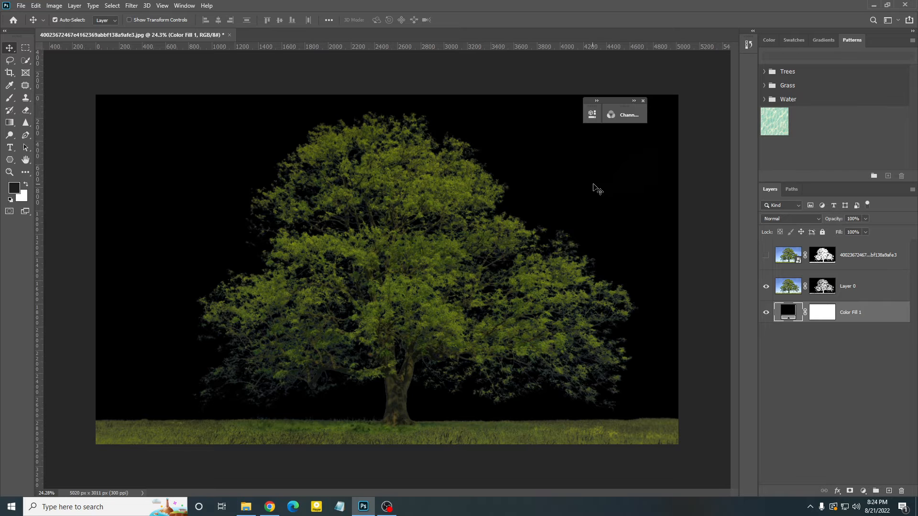
{"action": "scroll", "coordinate": [476, 221], "scroll_direction": "down", "scroll_amount": 2}
{"action": "scroll", "coordinate": [506, 262], "scroll_direction": "up", "scroll_amount": 1}
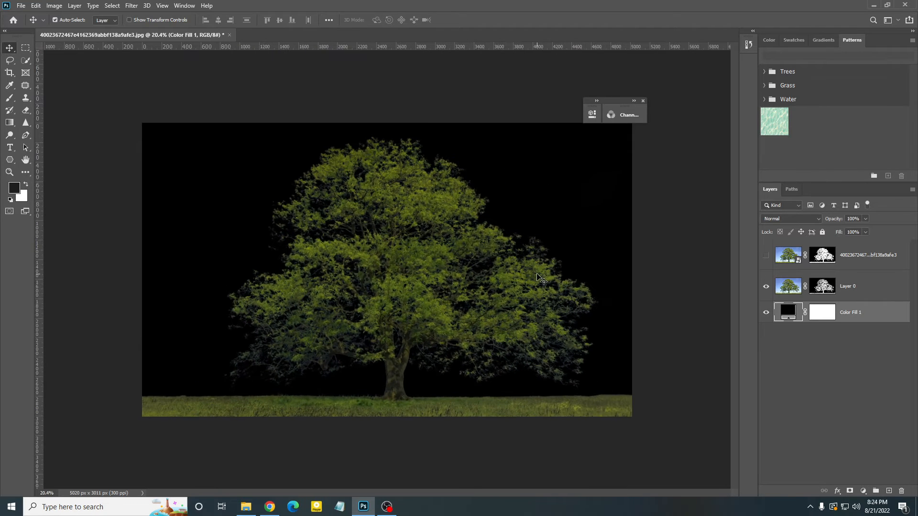
{"action": "left_click", "coordinate": [766, 286]}
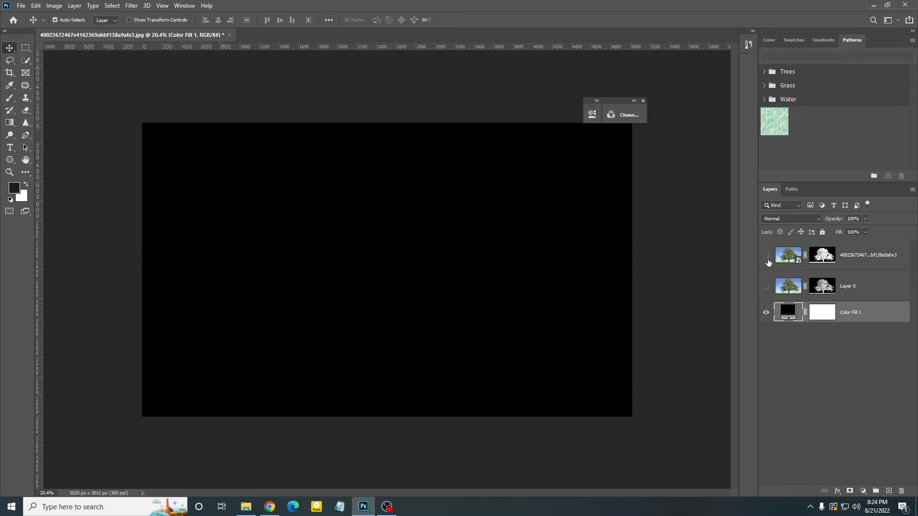
{"action": "left_click", "coordinate": [766, 256]}
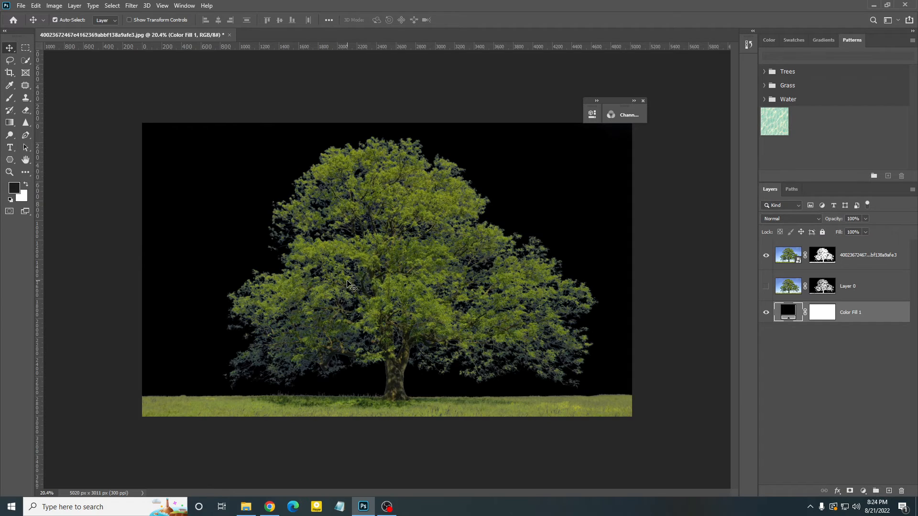
{"action": "scroll", "coordinate": [330, 285], "scroll_direction": "up", "scroll_amount": 7}
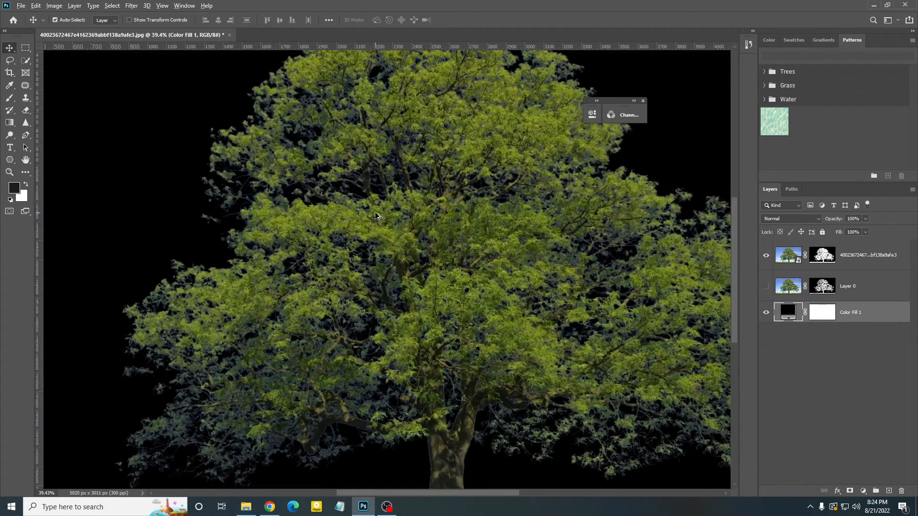
{"action": "scroll", "coordinate": [375, 215], "scroll_direction": "down", "scroll_amount": 5}
{"action": "left_click", "coordinate": [767, 256]}
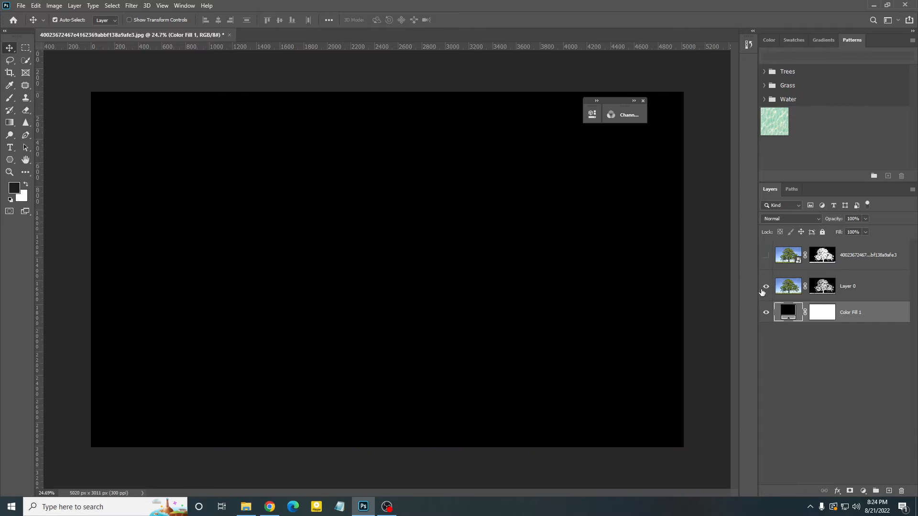
{"action": "scroll", "coordinate": [565, 276], "scroll_direction": "down", "scroll_amount": 4}
{"action": "scroll", "coordinate": [431, 244], "scroll_direction": "up", "scroll_amount": 4}
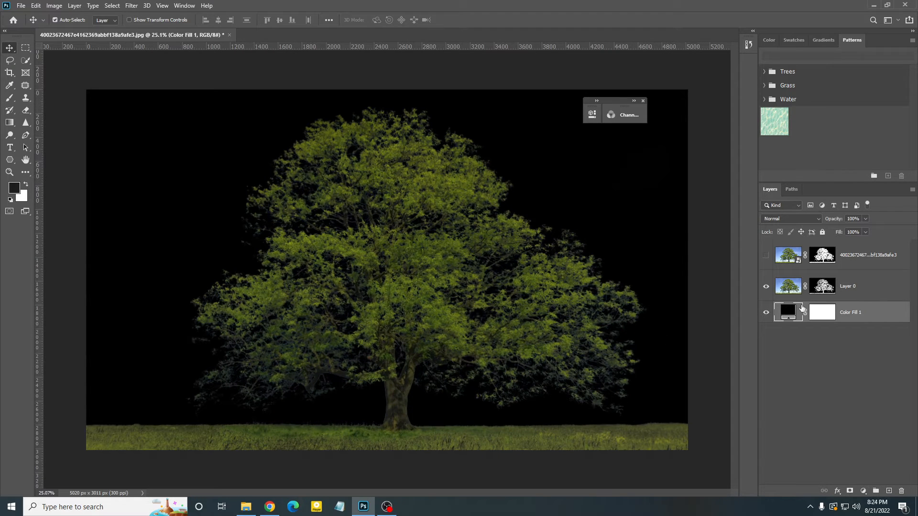
Step: Preview the Multiply blend mode on Layer 0, but keep the layer set to Normal
{"action": "left_click", "coordinate": [867, 287]}
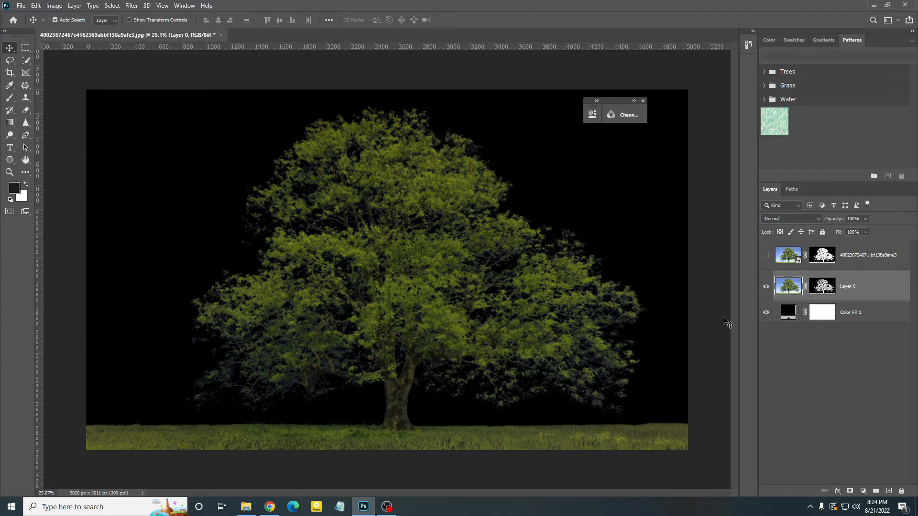
{"action": "scroll", "coordinate": [316, 222], "scroll_direction": "up", "scroll_amount": 3}
{"action": "scroll", "coordinate": [316, 222], "scroll_direction": "down", "scroll_amount": 4}
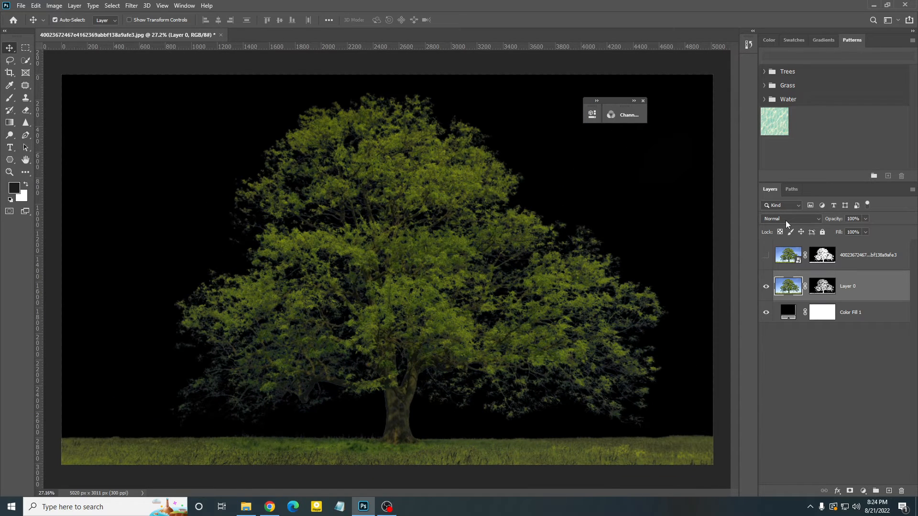
{"action": "left_click", "coordinate": [785, 220]}
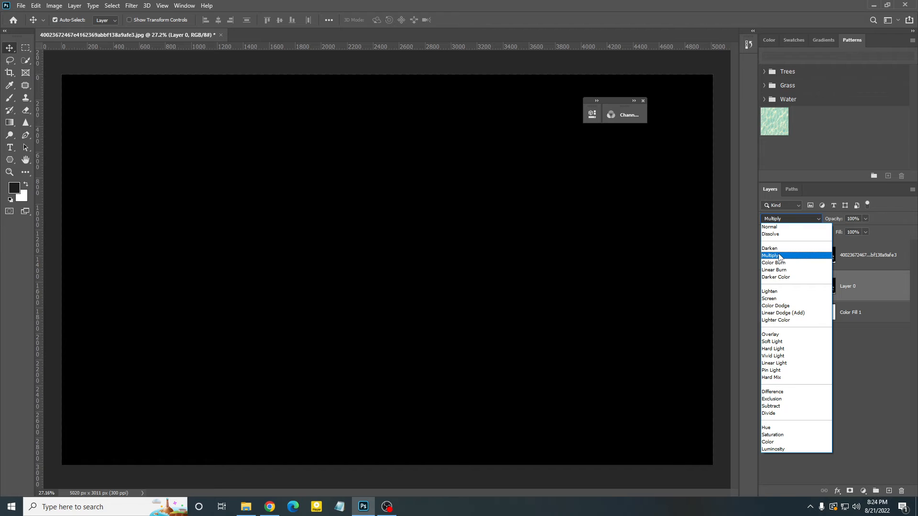
{"action": "left_click", "coordinate": [669, 283]}
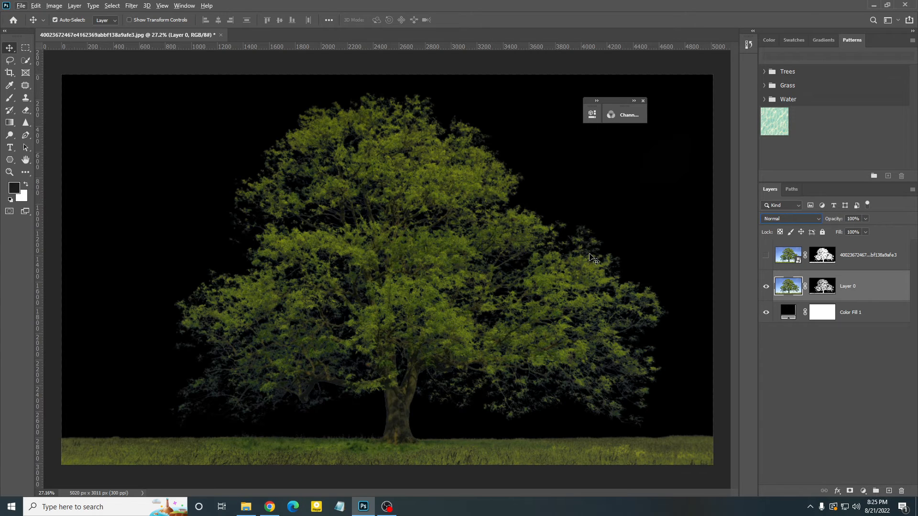
Step: Move the collapsed floating Channels panel clear of the tree image
{"action": "scroll", "coordinate": [595, 262], "scroll_direction": "down", "scroll_amount": 3}
{"action": "scroll", "coordinate": [480, 270], "scroll_direction": "up", "scroll_amount": 2}
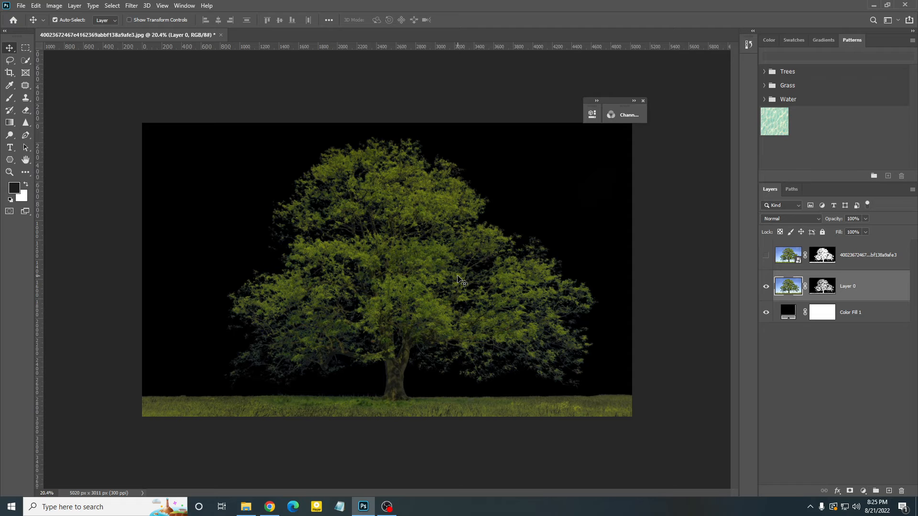
{"action": "left_click_drag", "start_coordinate": [615, 99], "coordinate": [642, 82]}
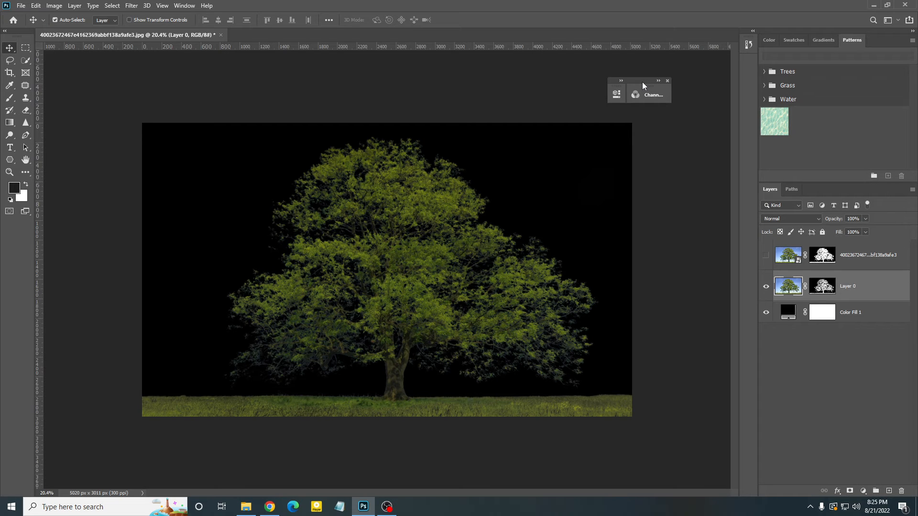
Step: Switch to Chrome and look through the Pic Ur Design Agency Facebook page and the Pic Ur Design (PUD) group's posts
{"action": "left_click", "coordinate": [270, 507]}
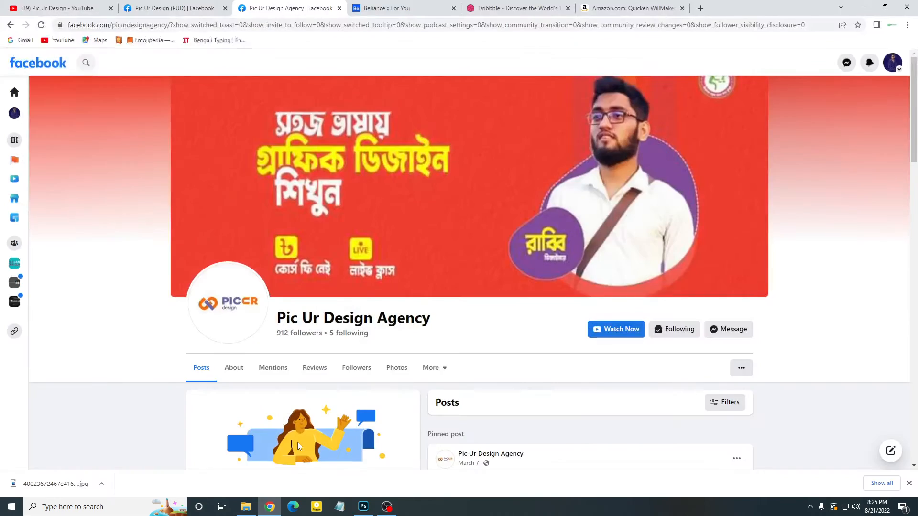
{"action": "scroll", "coordinate": [368, 213], "scroll_direction": "down", "scroll_amount": 5}
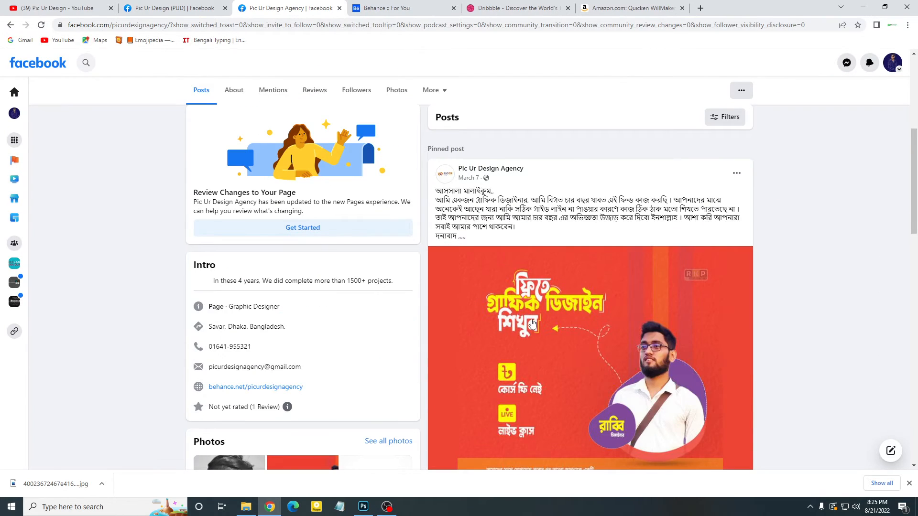
{"action": "scroll", "coordinate": [532, 324], "scroll_direction": "down", "scroll_amount": 5}
{"action": "key", "text": "ctrl+shift+Tab"}
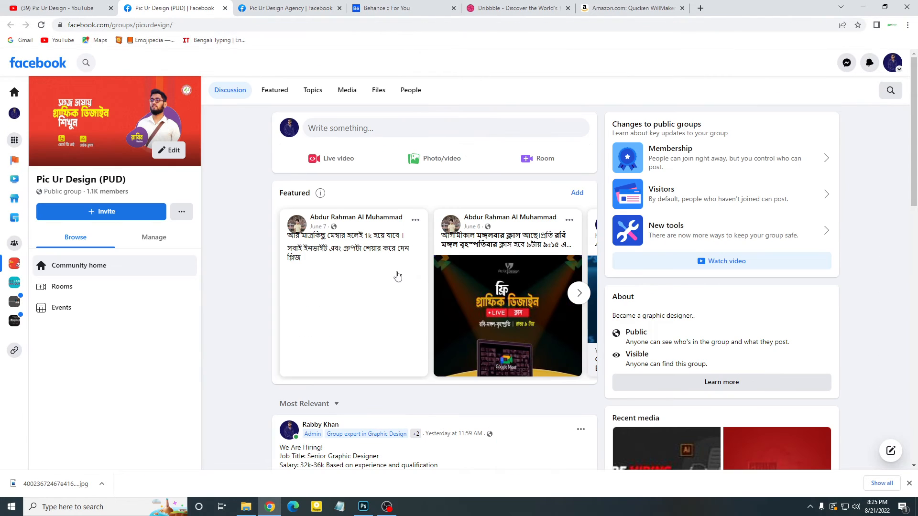
{"action": "scroll", "coordinate": [397, 276], "scroll_direction": "down", "scroll_amount": 6}
{"action": "scroll", "coordinate": [420, 293], "scroll_direction": "down", "scroll_amount": 10}
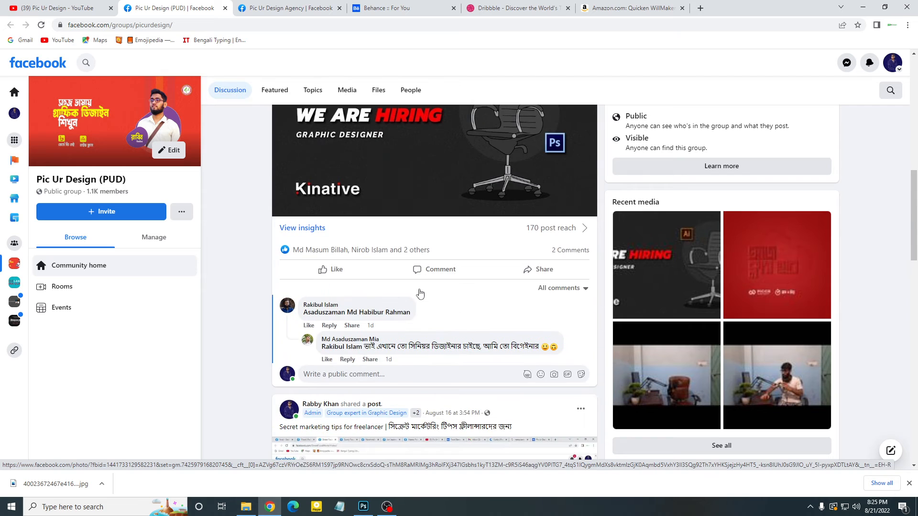
{"action": "scroll", "coordinate": [420, 293], "scroll_direction": "down", "scroll_amount": 4}
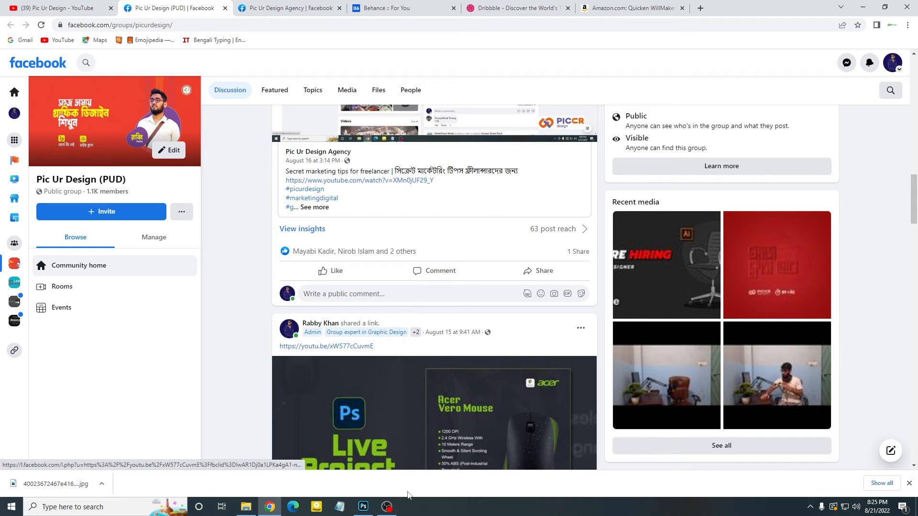
{"action": "left_click", "coordinate": [388, 508]}
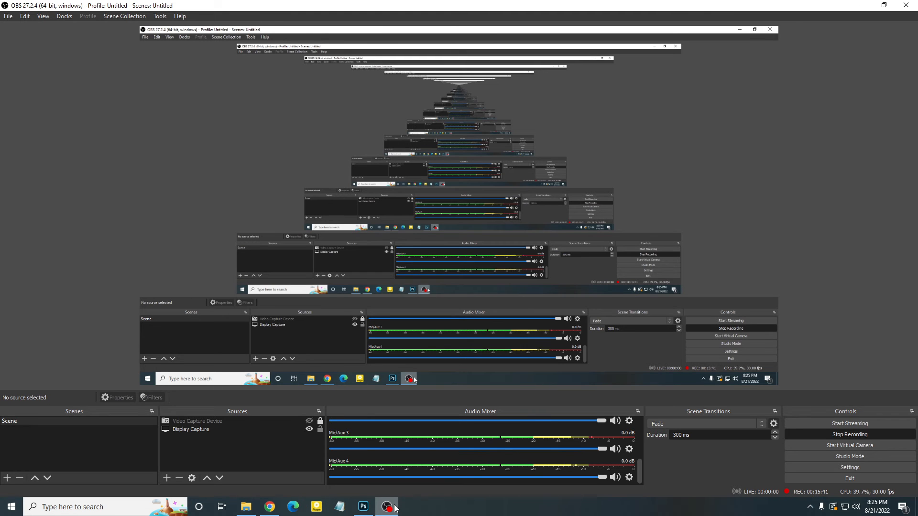
{"action": "left_click", "coordinate": [394, 508]}
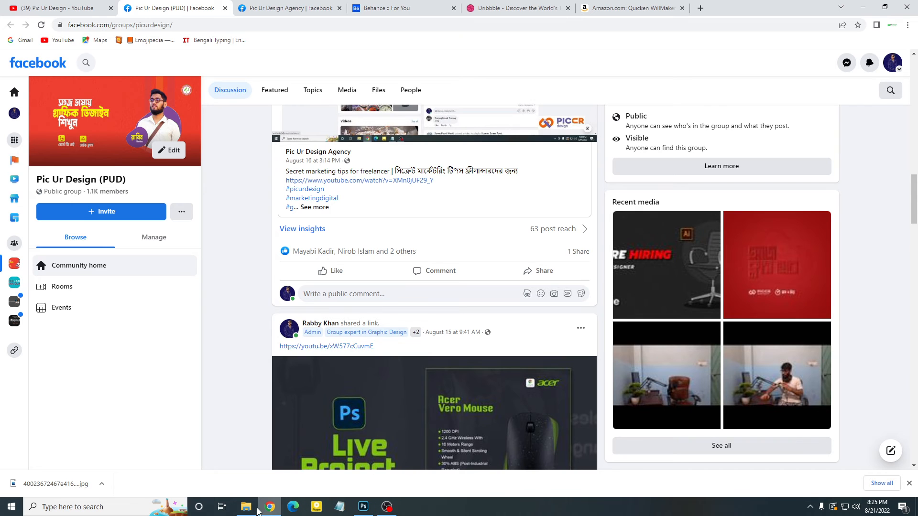
{"action": "left_click", "coordinate": [272, 509]}
{"action": "left_click", "coordinate": [273, 509]}
Step: Look through the uploads and Shorts on the Pic Ur Design YouTube channel's home page, and switch to OBS
{"action": "left_click", "coordinate": [53, 8]}
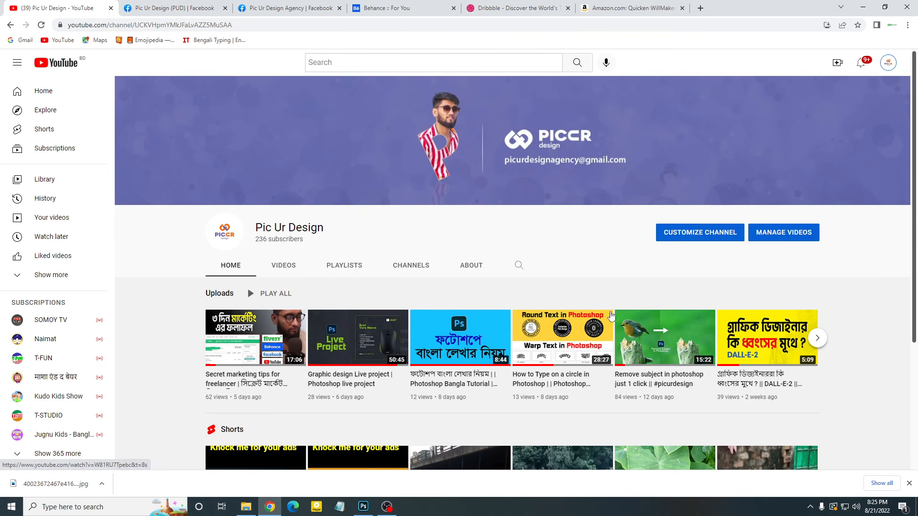
{"action": "scroll", "coordinate": [660, 282], "scroll_direction": "down", "scroll_amount": 2}
{"action": "scroll", "coordinate": [687, 295], "scroll_direction": "up", "scroll_amount": 2}
{"action": "scroll", "coordinate": [661, 308], "scroll_direction": "down", "scroll_amount": 2}
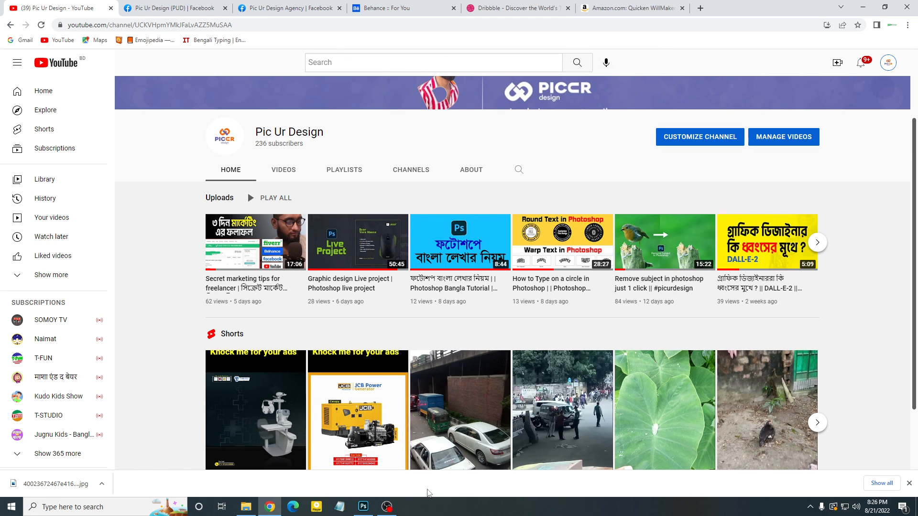
{"action": "left_click", "coordinate": [385, 509]}
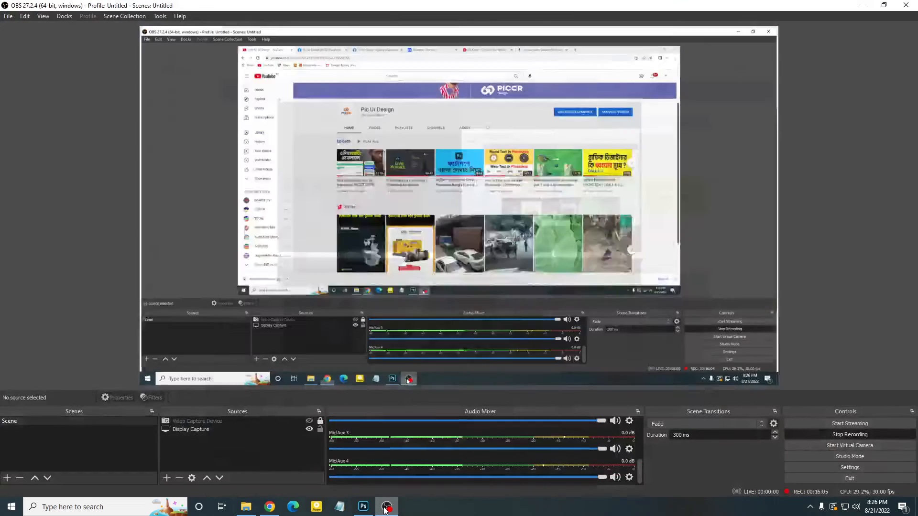